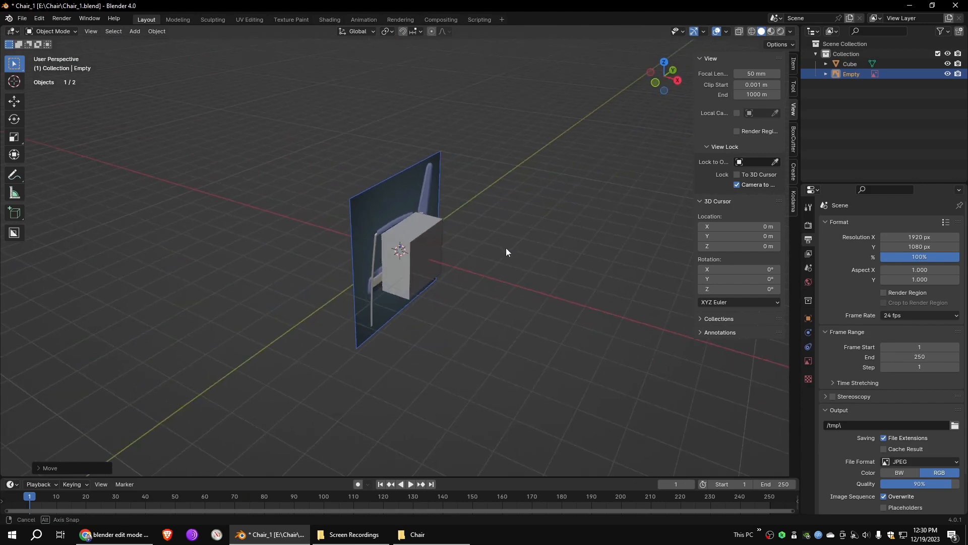
# - Move the chair reference image backward along the X axis, well clear of the cube
pyautogui.press('g')
pyautogui.press('x')
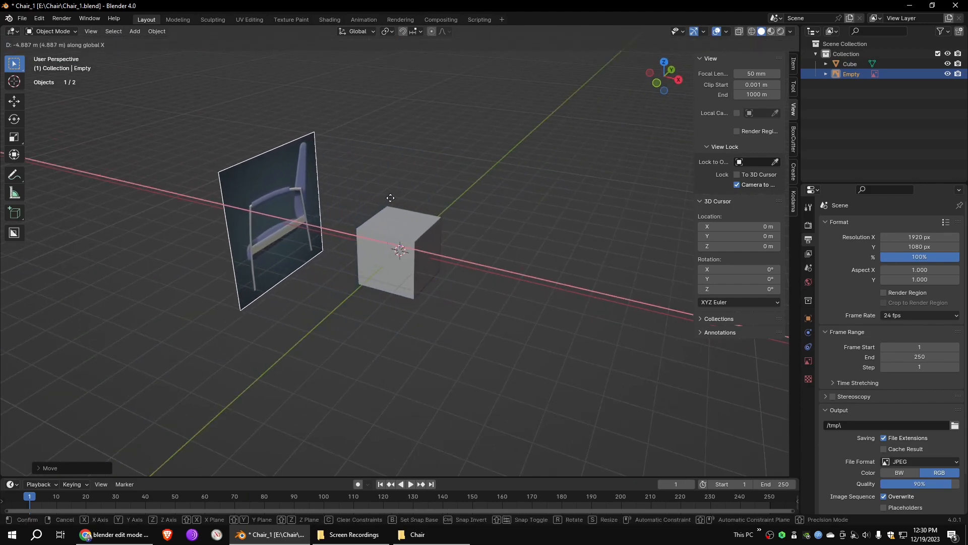
pyautogui.click(362, 191)
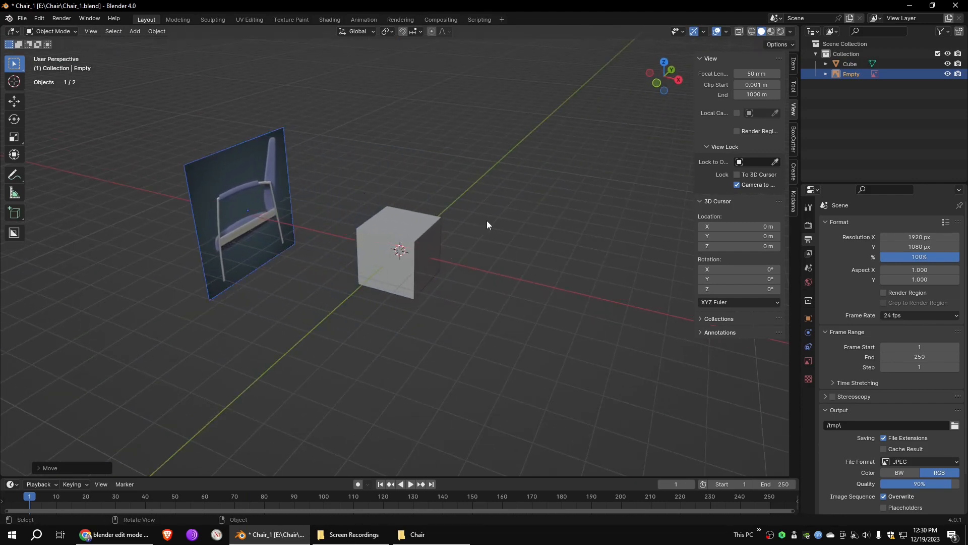
# - In the right orthographic view, move the cube so its lower front corner sits on the front leg's foot
pyautogui.press('KP_3')
pyautogui.click(450, 205)
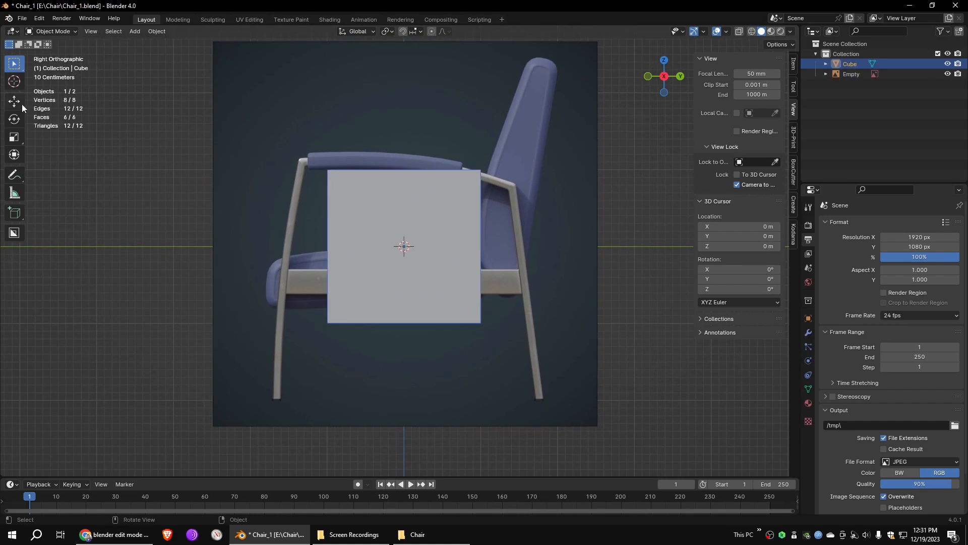
pyautogui.press('g')
pyautogui.click(402, 274)
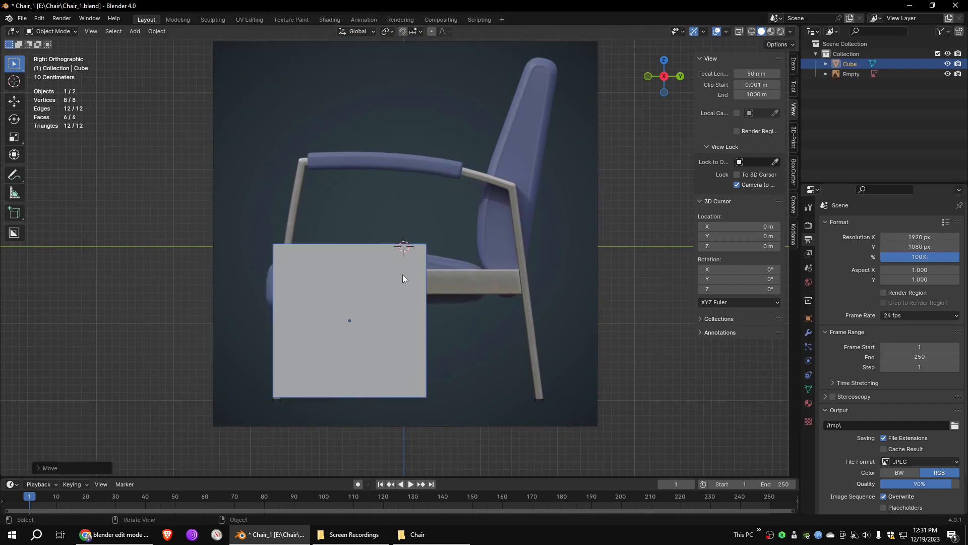
# - Edit the cube in wireframe and move its rear-side vertices along Y to narrow it to the front leg's width
pyautogui.click(74, 31)
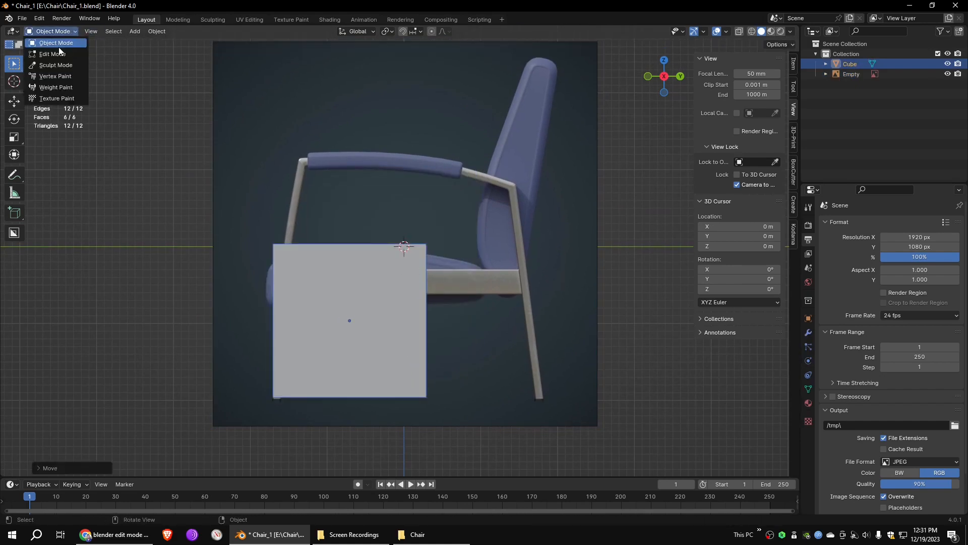
pyautogui.click(76, 47)
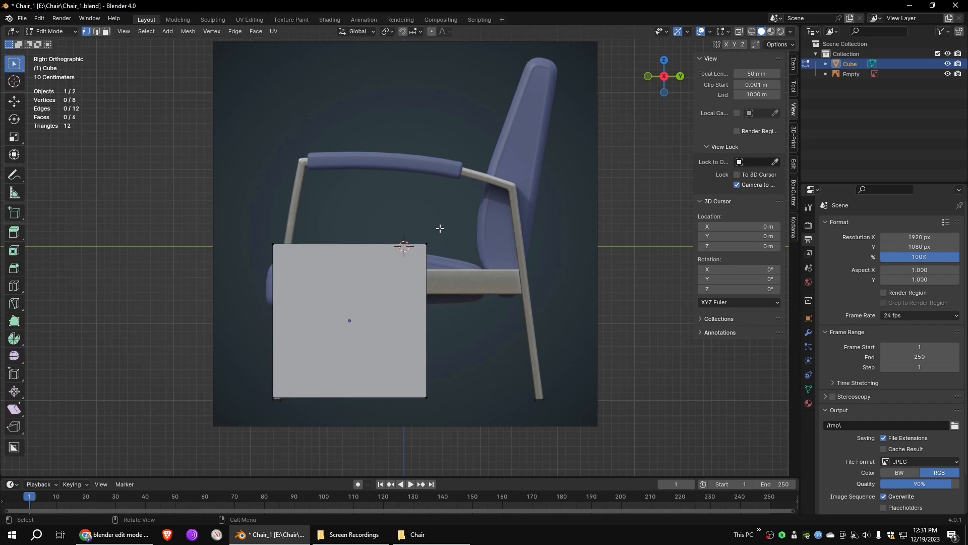
pyautogui.click(752, 32)
pyautogui.moveTo(479, 209); pyautogui.dragTo(380, 419)
pyautogui.press('g')
pyautogui.press('x')
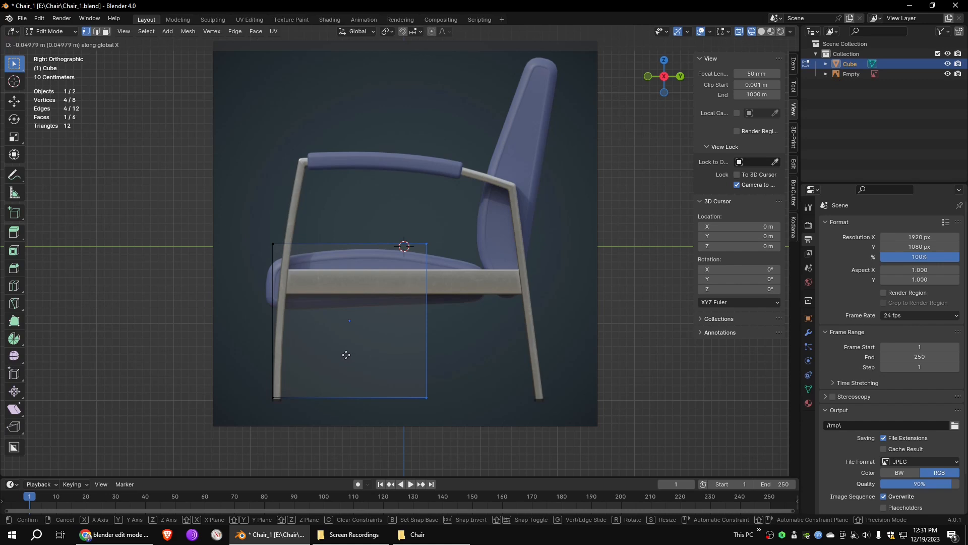
pyautogui.press('y')
pyautogui.click(291, 351)
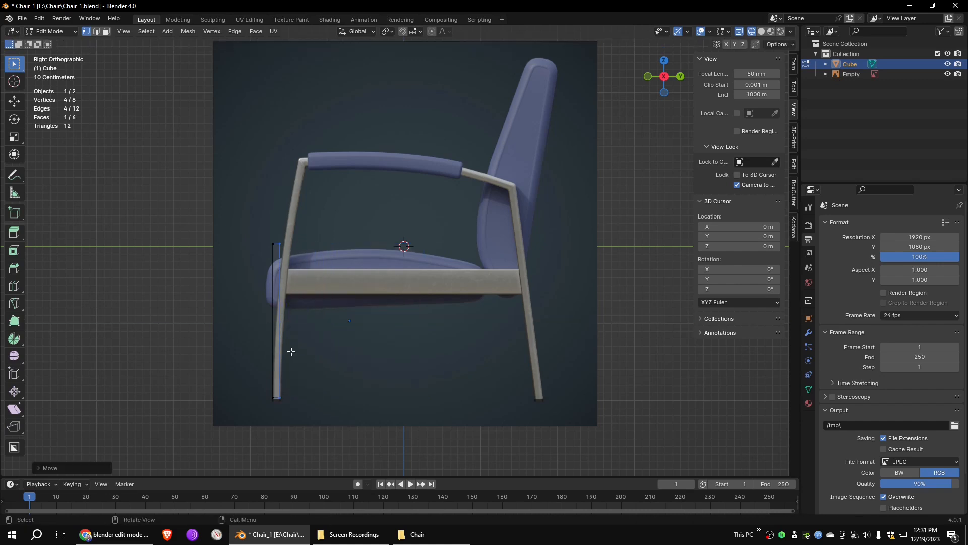
# - Lower the block's top vertices along Z to about halfway up the front leg's lower section
pyautogui.moveTo(247, 228); pyautogui.dragTo(292, 273)
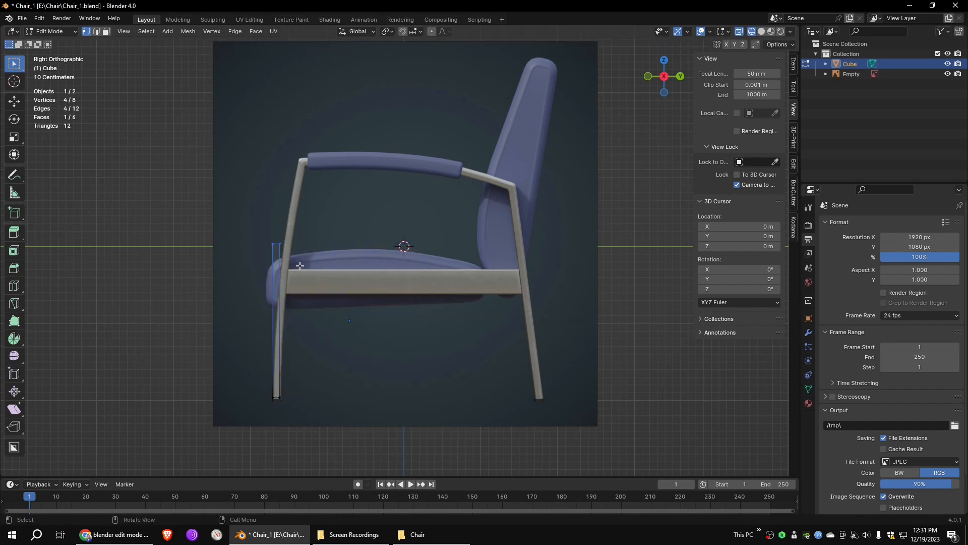
pyautogui.press('g')
pyautogui.press('z')
pyautogui.click(328, 364)
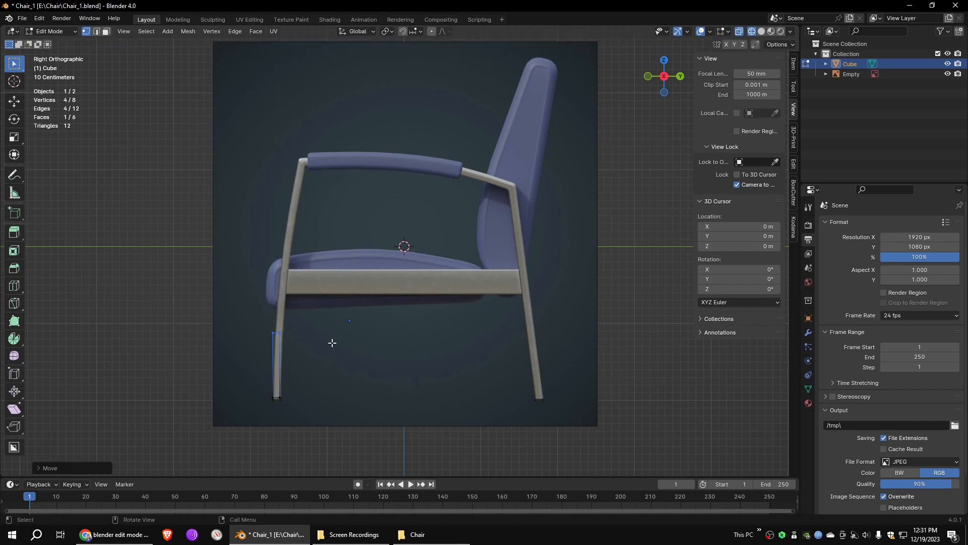
# - Shift the block's top vertices along Y onto the front leg and rotate them to match its slant
pyautogui.scroll(3, 291, 377)
pyautogui.moveTo(306, 398); pyautogui.dragTo(447, 415, button='middle')
pyautogui.hotkey('ctrl', 'alt', 'q')
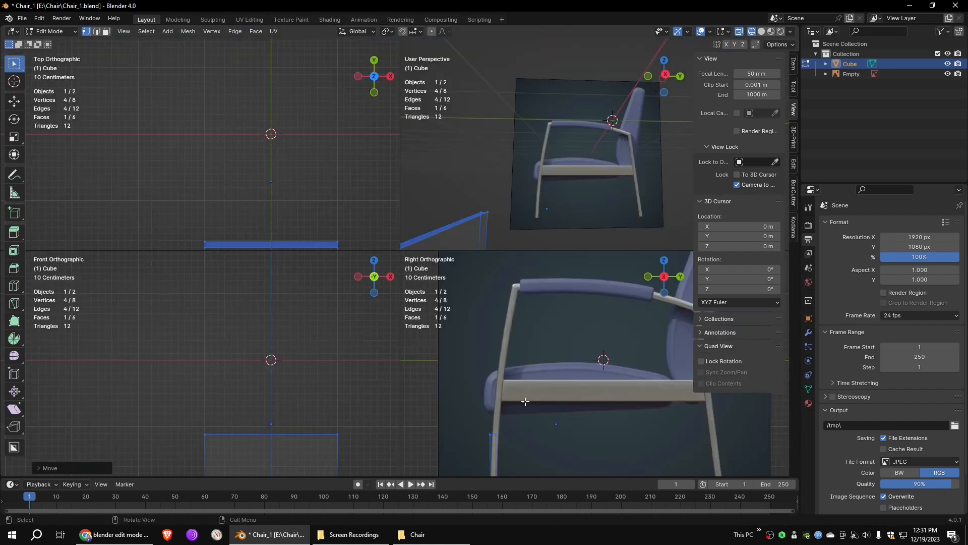
pyautogui.hotkey('ctrl', 'alt', 'q')
pyautogui.keyDown('shift'); pyautogui.moveTo(386, 368); pyautogui.dragTo(453, 261, button='middle'); pyautogui.keyUp('shift')
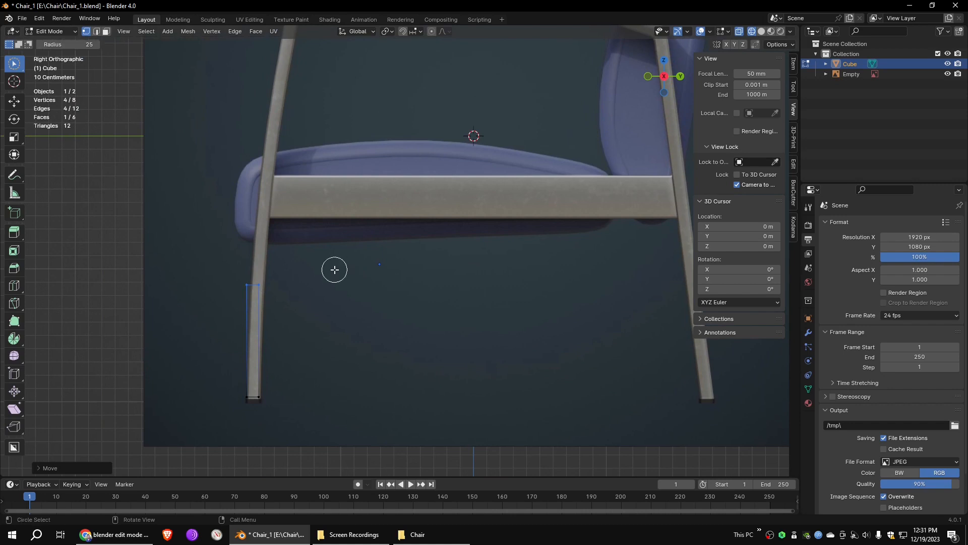
pyautogui.click(22, 101)
pyautogui.press('g')
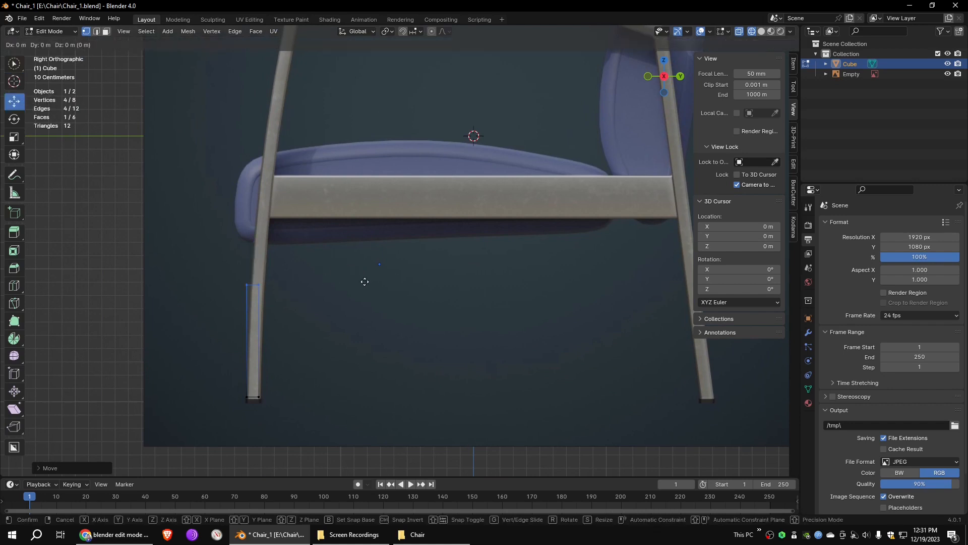
pyautogui.press('y')
pyautogui.click(370, 281)
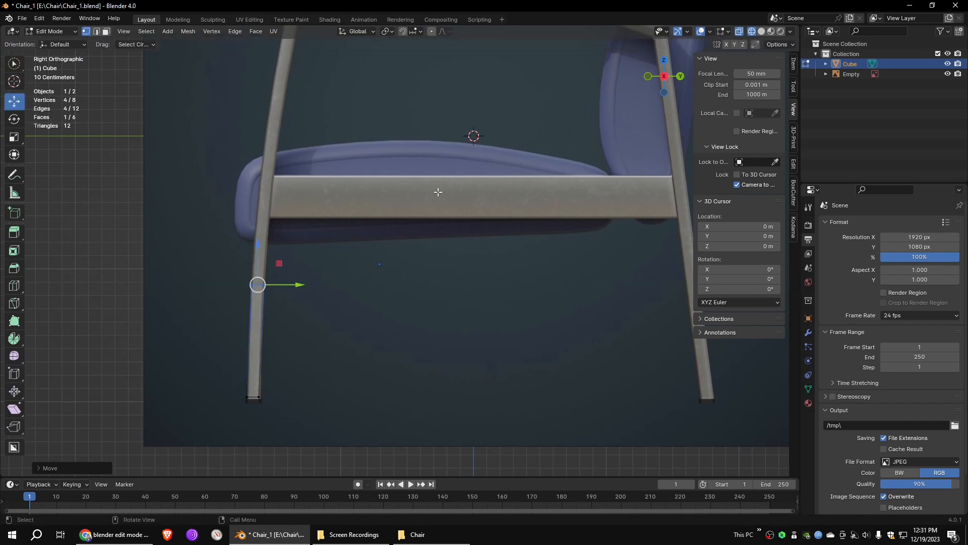
pyautogui.press('r')
pyautogui.click(428, 208)
# - Extrude the front leg's top face up to the seat frame and shift it along Y onto the reference leg
pyautogui.keyDown('shift'); pyautogui.moveTo(411, 223); pyautogui.dragTo(411, 328, button='middle'); pyautogui.keyUp('shift')
pyautogui.press('e')
pyautogui.click(402, 198)
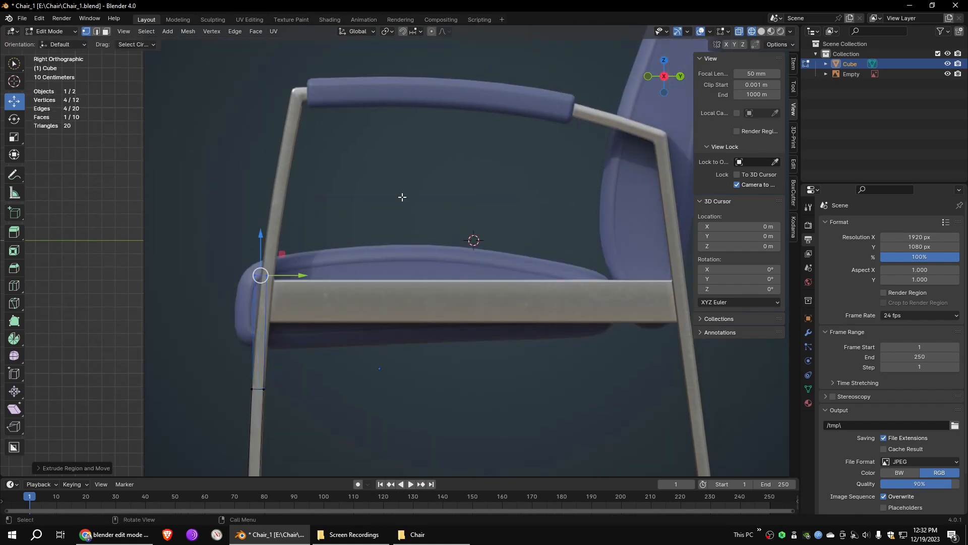
pyautogui.press('g')
pyautogui.press('y')
pyautogui.click(398, 218)
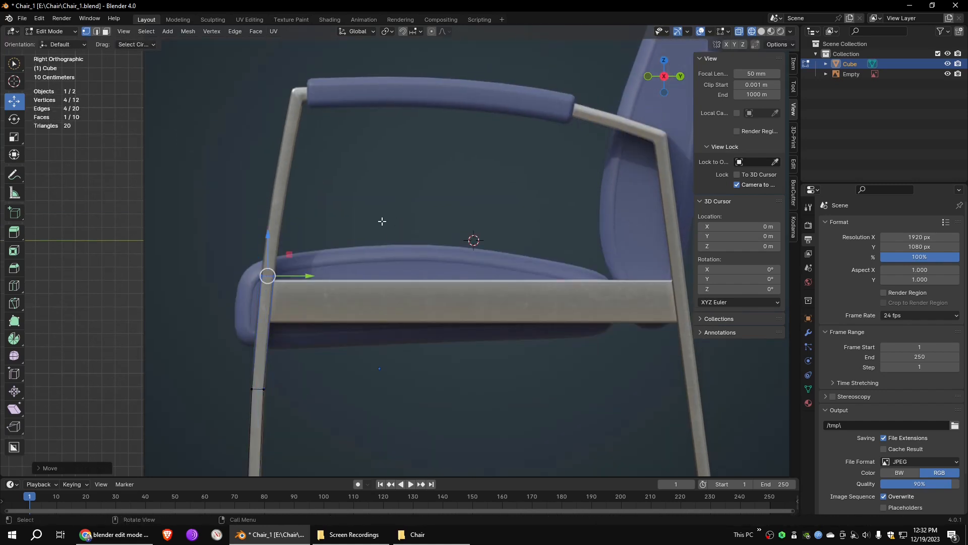
# - Extrude the leg above the seat to partway up its upper section and move the end onto the reference
pyautogui.press('e')
pyautogui.click(418, 111)
pyautogui.press('g')
pyautogui.click(395, 139)
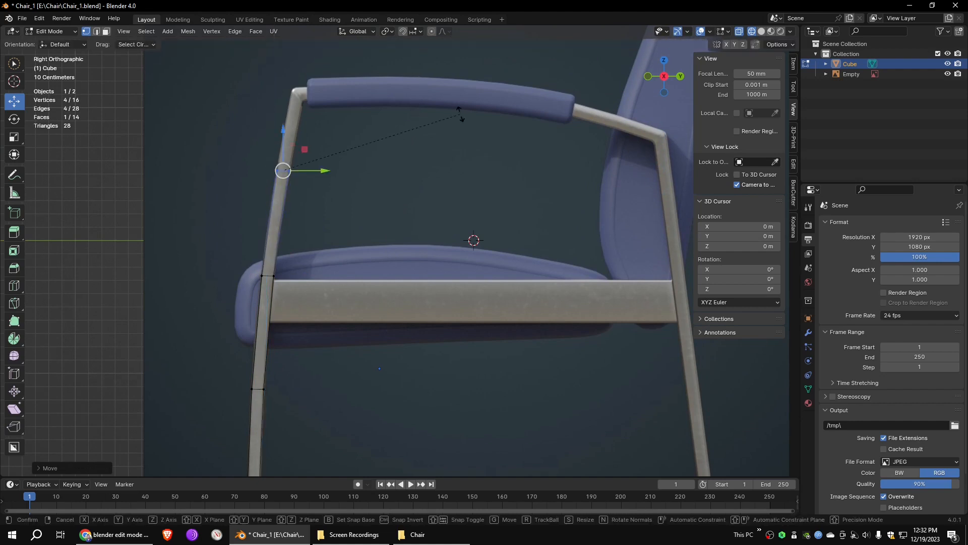
# - Extrude the front leg to just below the armrest bend, then rotate and move its end face to fit
pyautogui.press('e')
pyautogui.click(435, 69)
pyautogui.press('r')
pyautogui.click(354, 116)
pyautogui.press('g')
pyautogui.click(354, 121)
# - Extrude the leg around the front bend into the armrest, rotating and repositioning the end face to follow the tube
pyautogui.press('e')
pyautogui.click(357, 116)
pyautogui.scroll(3, 335, 98)
pyautogui.keyDown('shift'); pyautogui.moveTo(335, 97); pyautogui.dragTo(308, 207, button='middle'); pyautogui.keyUp('shift')
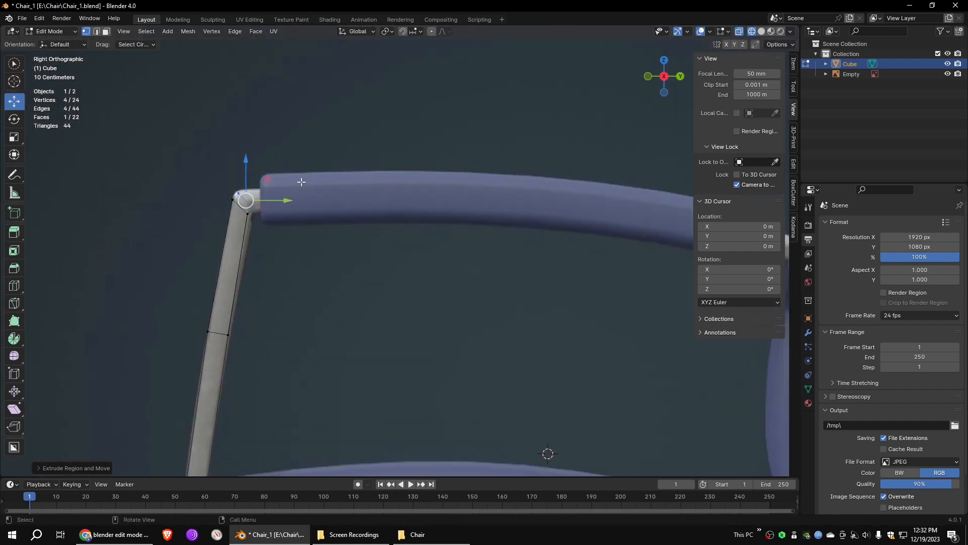
pyautogui.press('e')
pyautogui.click(337, 162)
pyautogui.press('r')
pyautogui.click(334, 220)
pyautogui.moveTo(256, 188); pyautogui.dragTo(274, 196)
pyautogui.click(230, 190)
pyautogui.moveTo(14, 64); pyautogui.dragTo(51, 90)
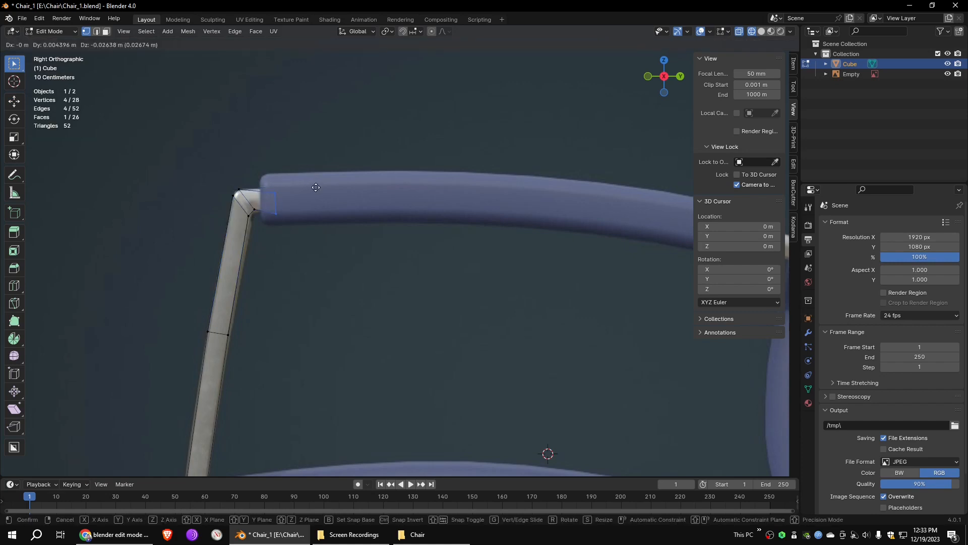
# - Extrude the frame in successive segments through the armrest, following its curve toward the chair back
pyautogui.scroll(-2, 324, 181)
pyautogui.press('e')
pyautogui.click(411, 213)
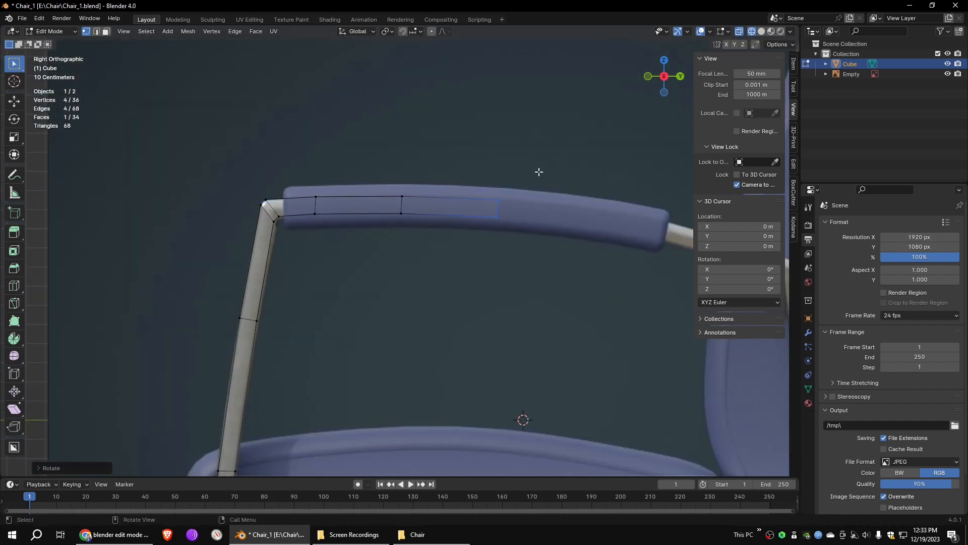
pyautogui.moveTo(14, 68); pyautogui.dragTo(52, 78)
pyautogui.press('e')
pyautogui.press('g')
pyautogui.click(608, 228)
# - Extrude the frame past the armrest's rear end and move the end face onto the exposed rear tube
pyautogui.press('e')
pyautogui.click(680, 235)
pyautogui.press('g')
pyautogui.click(683, 238)
# - Continue the frame to the rear bend, rotating and moving the end faces to turn toward the rear leg
pyautogui.keyDown('shift'); pyautogui.moveTo(683, 238); pyautogui.dragTo(405, 146, button='middle'); pyautogui.keyUp('shift')
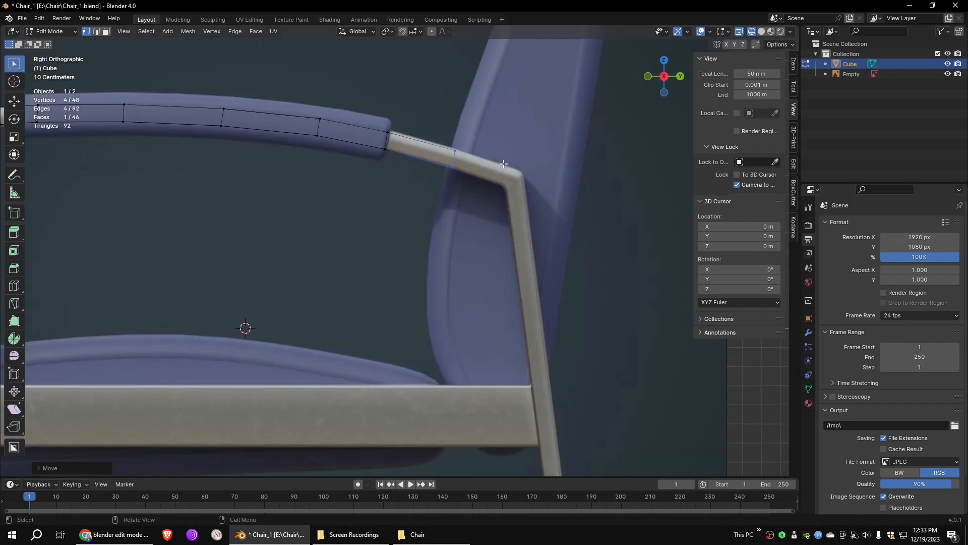
pyautogui.press('r')
pyautogui.click(572, 138)
pyautogui.press('g')
pyautogui.click(539, 163)
pyautogui.press('r')
pyautogui.click(526, 185)
pyautogui.click(18, 67)
pyautogui.press('g')
pyautogui.click(637, 147)
# - Add a loop cut at the rear bend and reposition the surrounding vertices to match the rounded corner
pyautogui.scroll(4, 638, 147)
pyautogui.scroll(-1, 622, 137)
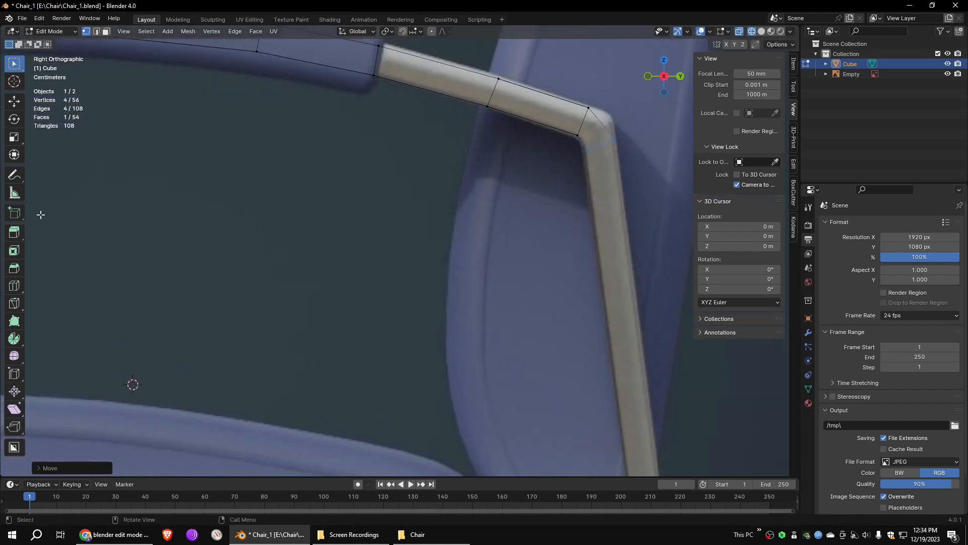
pyautogui.hotkey('ctrl', 'r')
pyautogui.click(597, 127)
pyautogui.rightClick(612, 119)
pyautogui.moveTo(599, 131); pyautogui.dragTo(581, 157)
pyautogui.press('g')
pyautogui.click(611, 123)
pyautogui.press('g')
pyautogui.click(588, 139)
pyautogui.press('g')
pyautogui.press('g')
pyautogui.click(644, 151)
# - Extrude the frame down the rear leg to its foot and move the bottom vertices onto the reference
pyautogui.scroll(-6, 549, 177)
pyautogui.moveTo(531, 276)
pyautogui.mouseDown(button='middle')
pyautogui.moveTo(511, 277)
pyautogui.moveTo(525, 272)
pyautogui.mouseUp(button='middle')
pyautogui.press('KP_3')
pyautogui.keyDown('shift'); pyautogui.moveTo(564, 229); pyautogui.dragTo(546, 110, button='middle'); pyautogui.keyUp('shift')
pyautogui.press('e')
pyautogui.click(576, 471)
pyautogui.scroll(5, 597, 352)
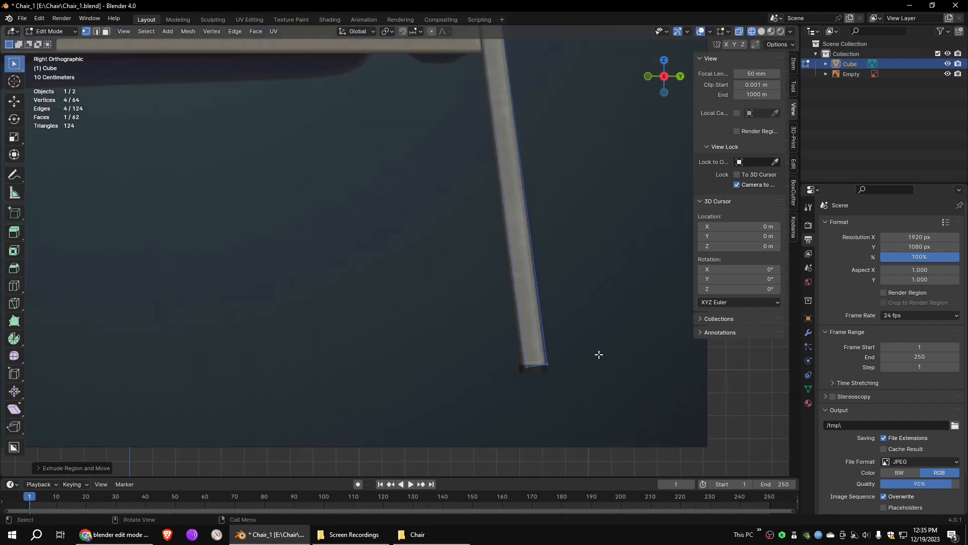
pyautogui.press('w')
pyautogui.moveTo(14, 64); pyautogui.dragTo(53, 89)
pyautogui.press('g')
pyautogui.click(596, 337)
# - Scale the rear leg's bottom face, adjust its height, and extrude a short foot cap from it
pyautogui.scroll(-6, 555, 302)
pyautogui.scroll(5, 482, 283)
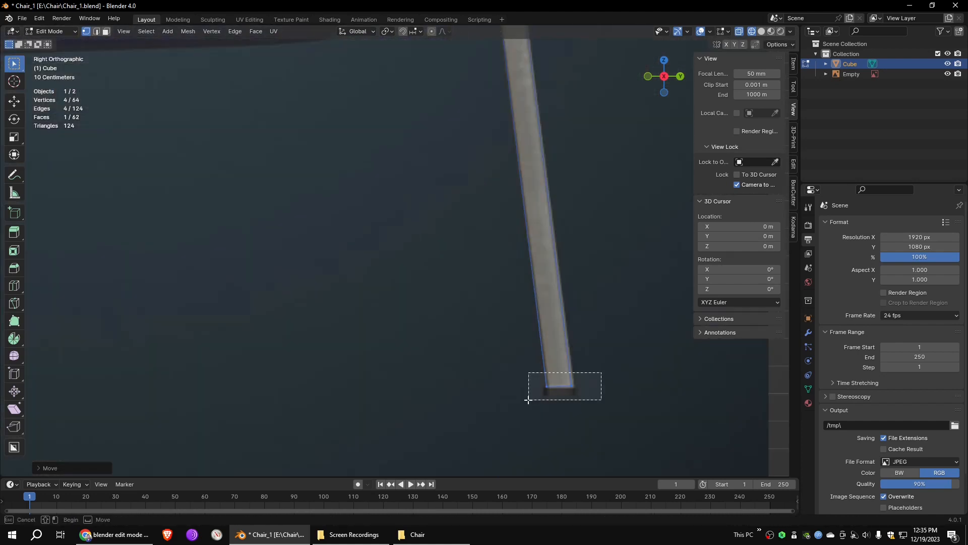
pyautogui.press('s')
pyautogui.click(646, 301)
pyautogui.press('g')
pyautogui.press('z')
pyautogui.scroll(-4, 647, 309)
pyautogui.press('e')
pyautogui.click(655, 306)
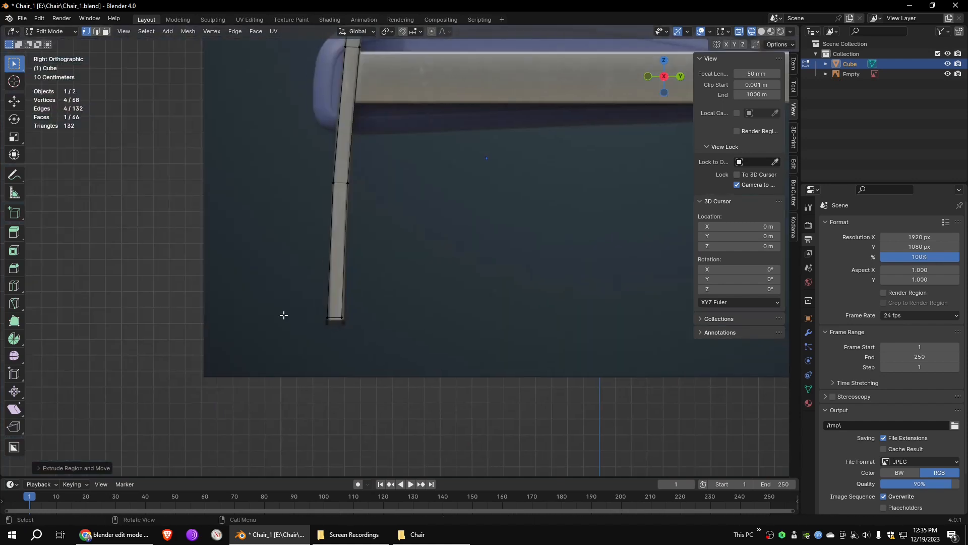
# - Adjust the front leg's bottom face and extrude a short foot cap downward from it
pyautogui.scroll(4, 353, 293)
pyautogui.press('g')
pyautogui.click(316, 317)
pyautogui.press('e')
pyautogui.click(318, 330)
pyautogui.scroll(-6, 323, 328)
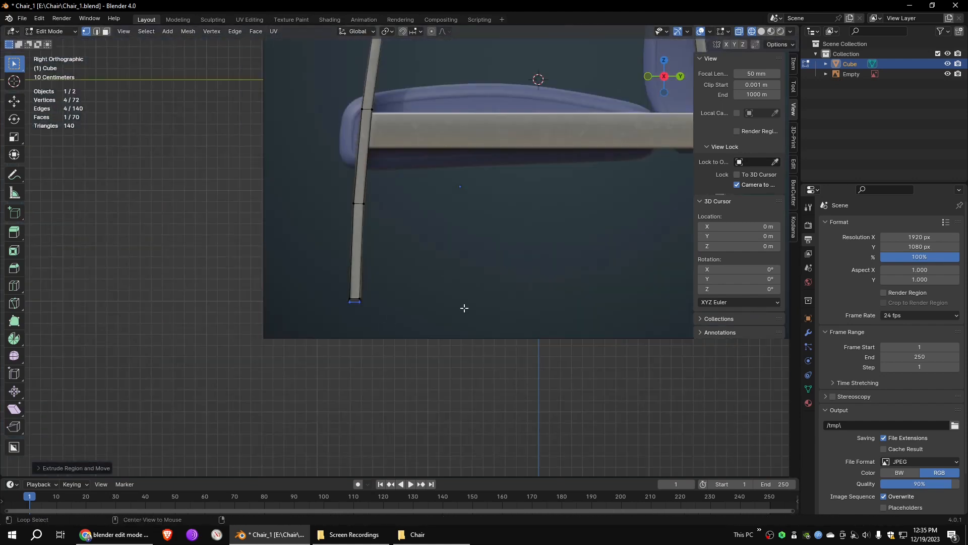
# - Select all vertices on one side of the frame and move them about 1.8 m along X to thin it
pyautogui.keyDown('alt'); pyautogui.moveTo(463, 307); pyautogui.dragTo(369, 295, button='middle'); pyautogui.keyUp('alt')
pyautogui.scroll(-5, 370, 295)
pyautogui.moveTo(443, 256); pyautogui.dragTo(484, 298, button='middle')
pyautogui.scroll(3, 437, 262)
pyautogui.moveTo(437, 262); pyautogui.dragTo(470, 263, button='middle')
pyautogui.moveTo(442, 81); pyautogui.dragTo(373, 334)
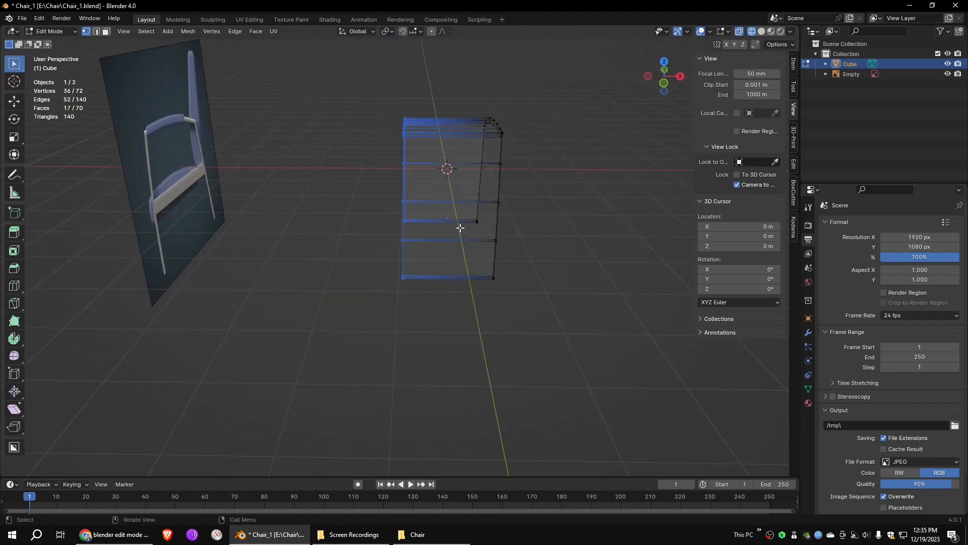
pyautogui.press('g')
pyautogui.press('x')
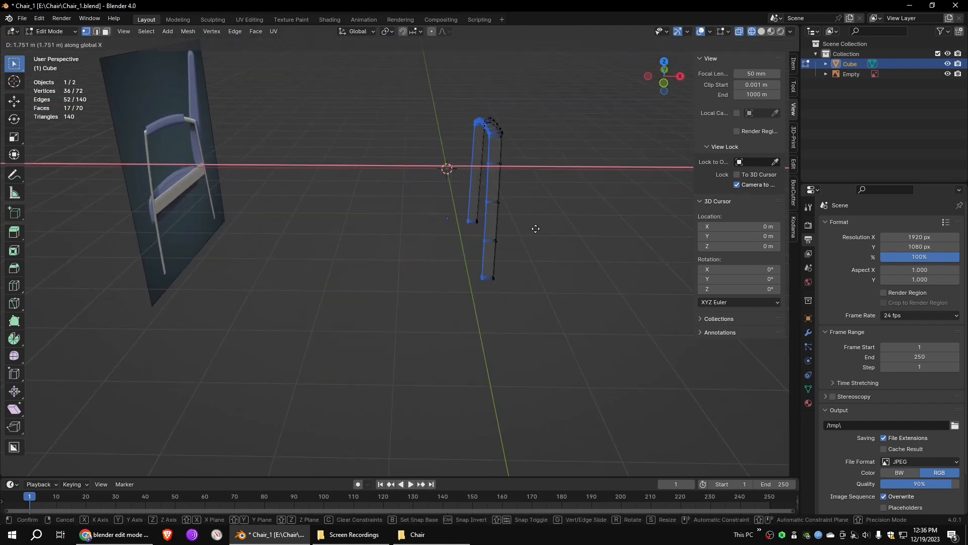
pyautogui.click(537, 230)
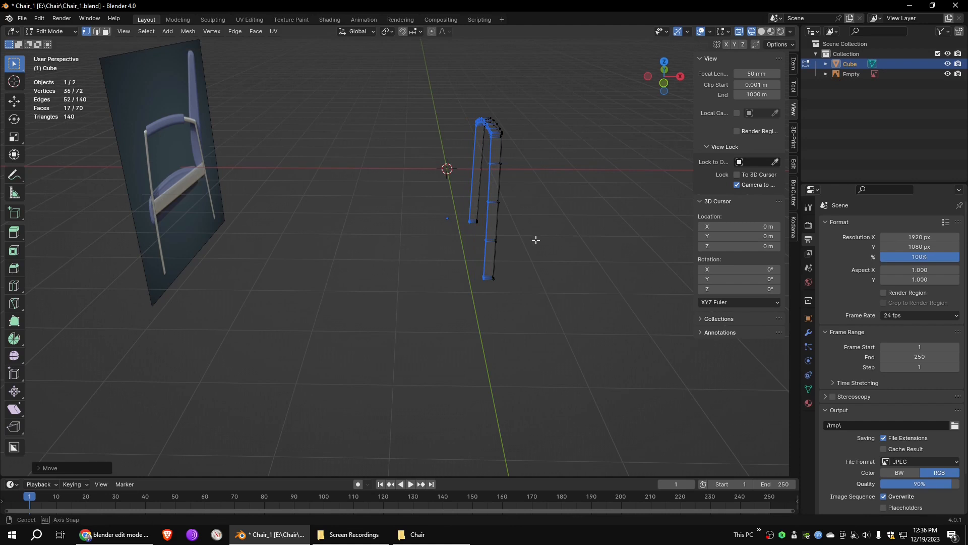
# - Select the foot caps of both legs, separate them into their own object, and return to Object Mode
pyautogui.moveTo(536, 240); pyautogui.dragTo(443, 216, button='middle')
pyautogui.scroll(3, 444, 216)
pyautogui.moveTo(444, 293); pyautogui.dragTo(376, 339)
pyautogui.scroll(3, 388, 338)
pyautogui.scroll(-2, 454, 325)
pyautogui.scroll(-2, 548, 304)
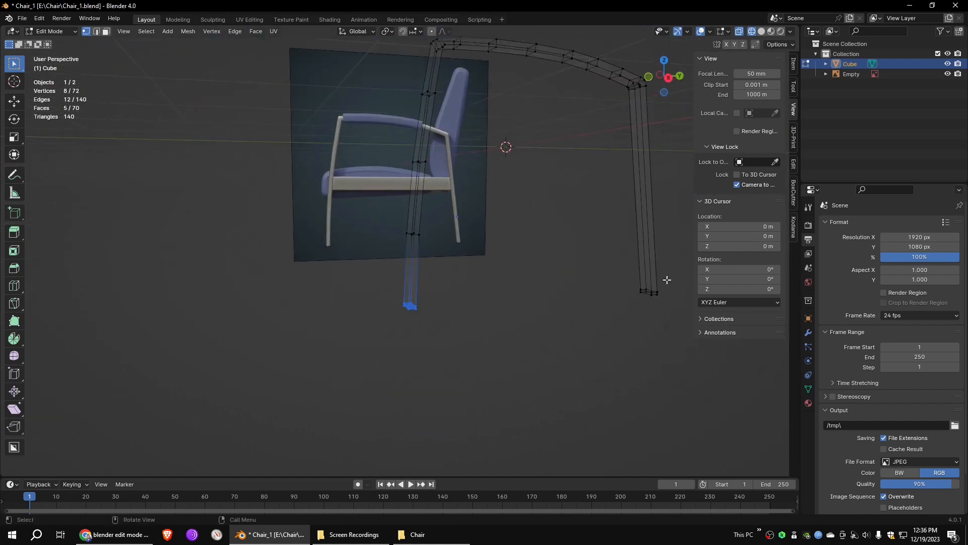
pyautogui.keyDown('shift'); pyautogui.moveTo(673, 272); pyautogui.dragTo(620, 312); pyautogui.keyUp('shift')
pyautogui.moveTo(427, 316); pyautogui.dragTo(437, 320, button='middle')
pyautogui.rightClick(437, 320)
pyautogui.moveTo(388, 492)
pyautogui.click(474, 470)
pyautogui.press('Tab')
pyautogui.click(439, 288)
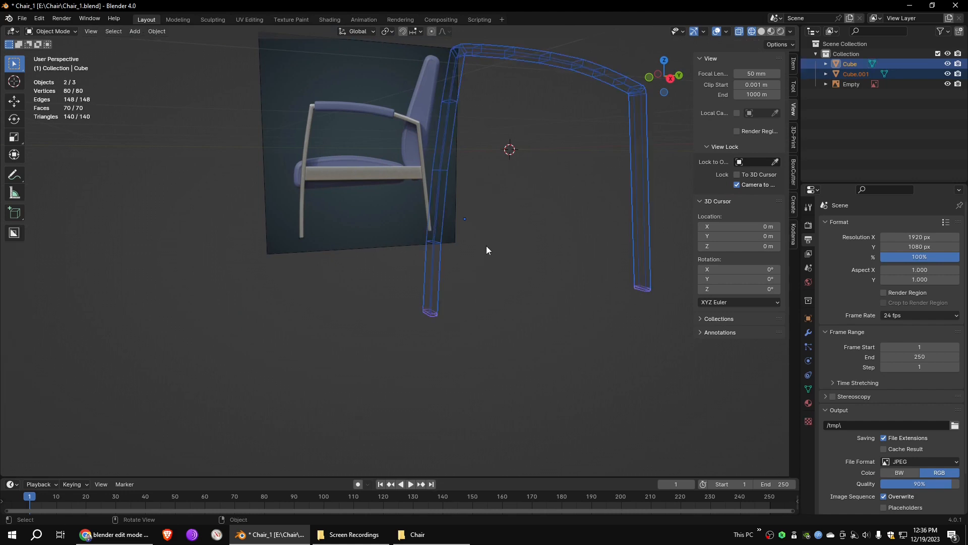
# - Add a Subdivision Surface modifier to the chair frame with viewport level 2 and display it in solid shading
pyautogui.scroll(4, 444, 290)
pyautogui.moveTo(538, 318); pyautogui.dragTo(595, 323, button='middle')
pyautogui.keyDown('shift'); pyautogui.moveTo(635, 156); pyautogui.dragTo(501, 238, button='middle'); pyautogui.keyUp('shift')
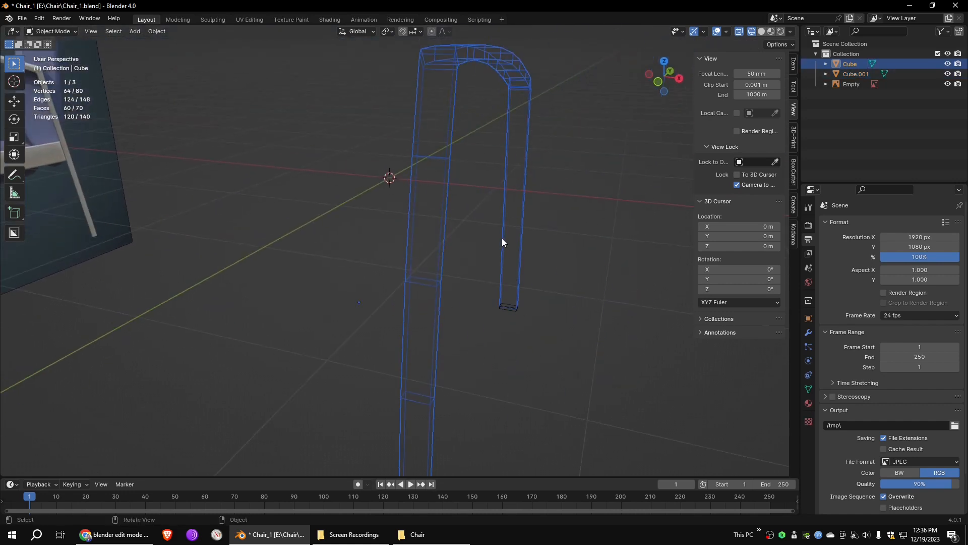
pyautogui.click(809, 332)
pyautogui.click(832, 223)
pyautogui.moveTo(822, 237)
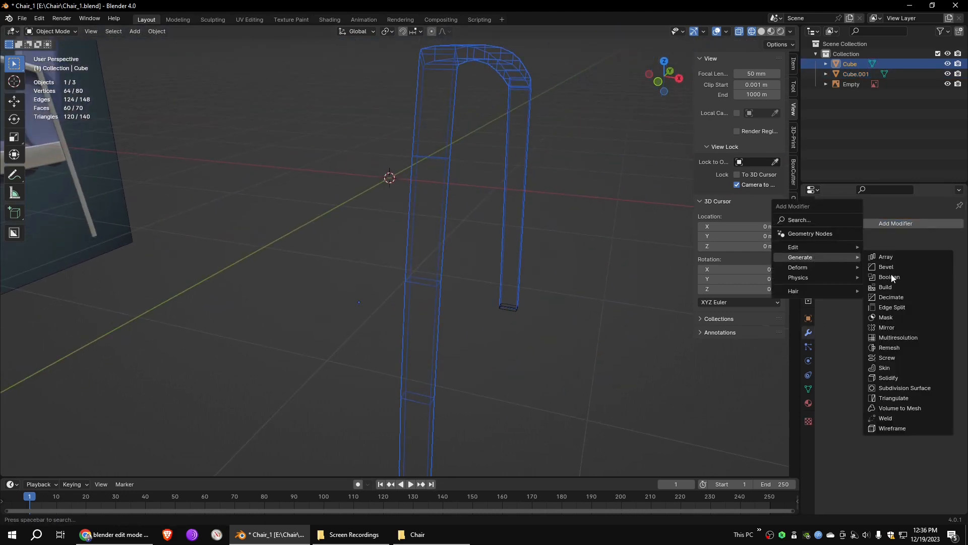
pyautogui.click(895, 386)
pyautogui.moveTo(504, 237); pyautogui.dragTo(555, 233, button='middle')
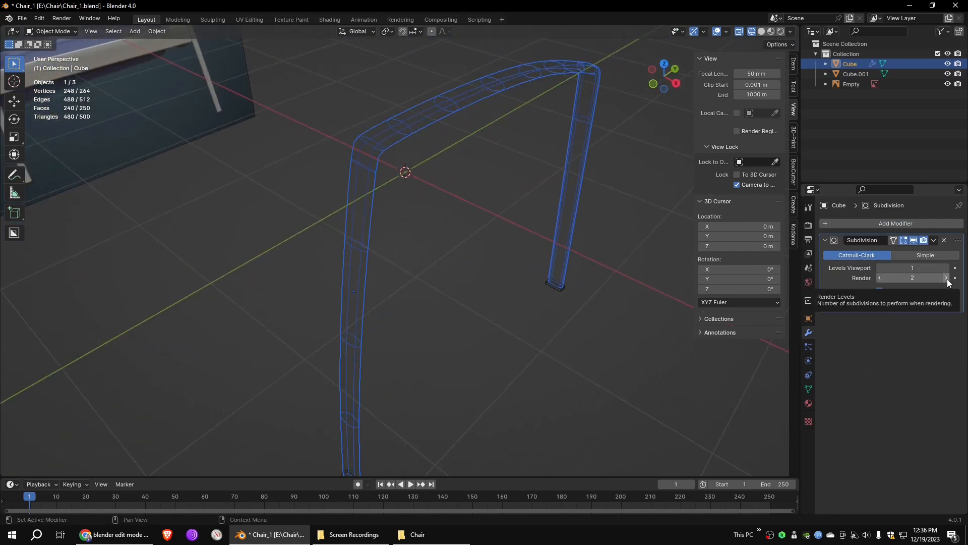
pyautogui.click(947, 268)
pyautogui.click(761, 32)
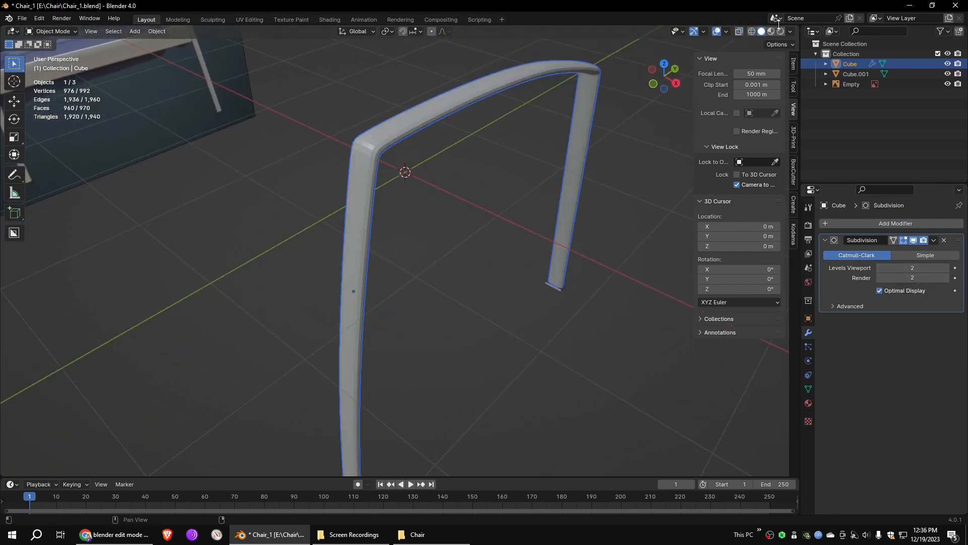
# - In Edit Mode, cut two lengthwise edge loops close to the long borders of the chair frame's outer face
pyautogui.moveTo(487, 143); pyautogui.dragTo(485, 128, button='middle')
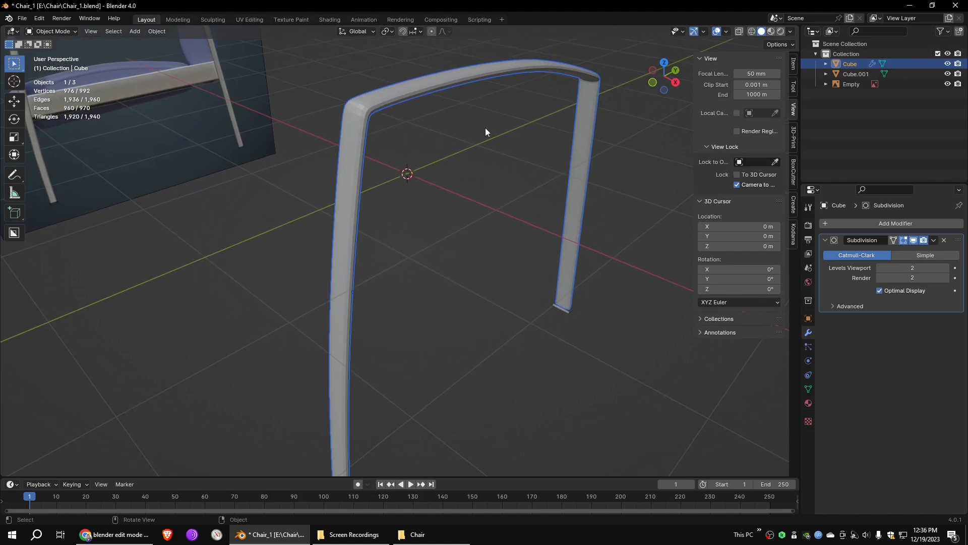
pyautogui.press('Tab')
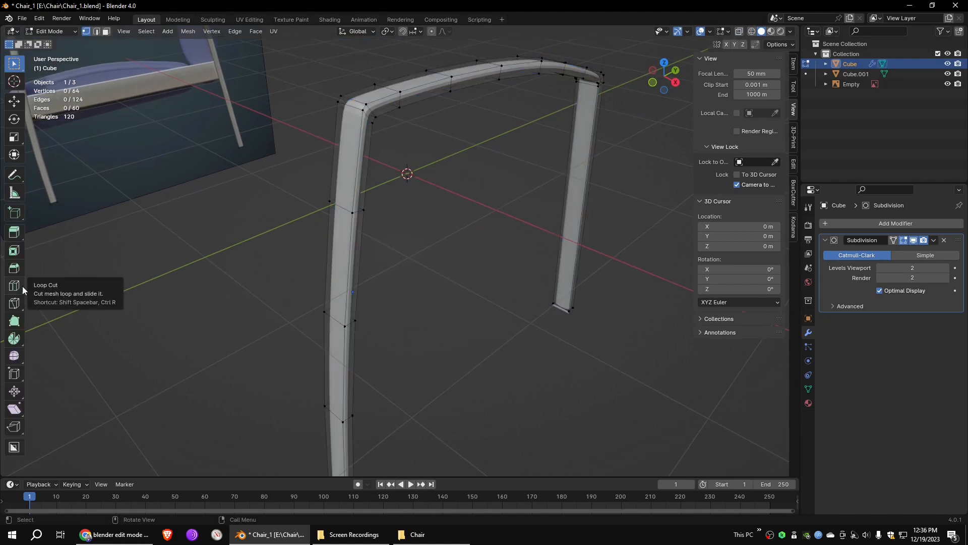
pyautogui.hotkey('ctrl', 'r')
pyautogui.click(353, 100)
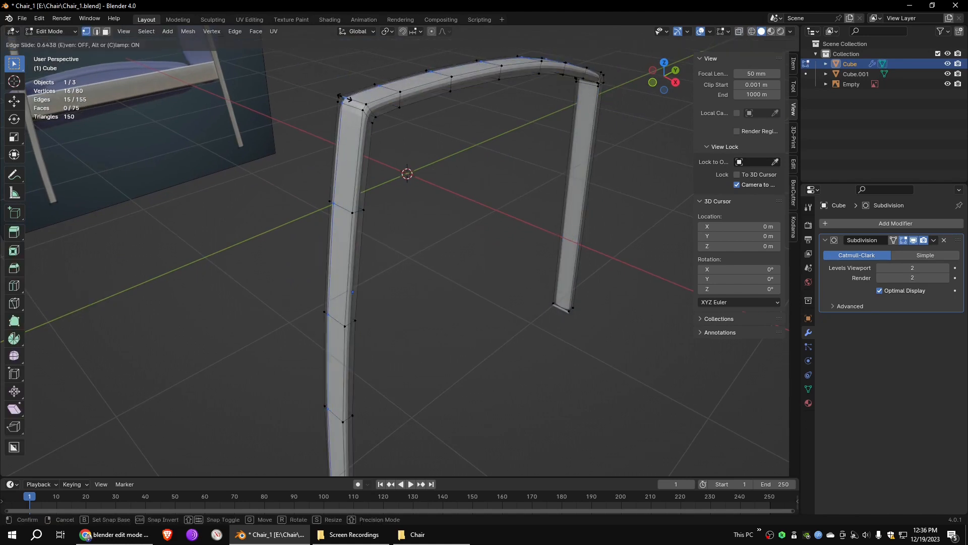
pyautogui.click(351, 99)
pyautogui.hotkey('ctrl', 'r')
pyautogui.click(360, 100)
pyautogui.click(360, 99)
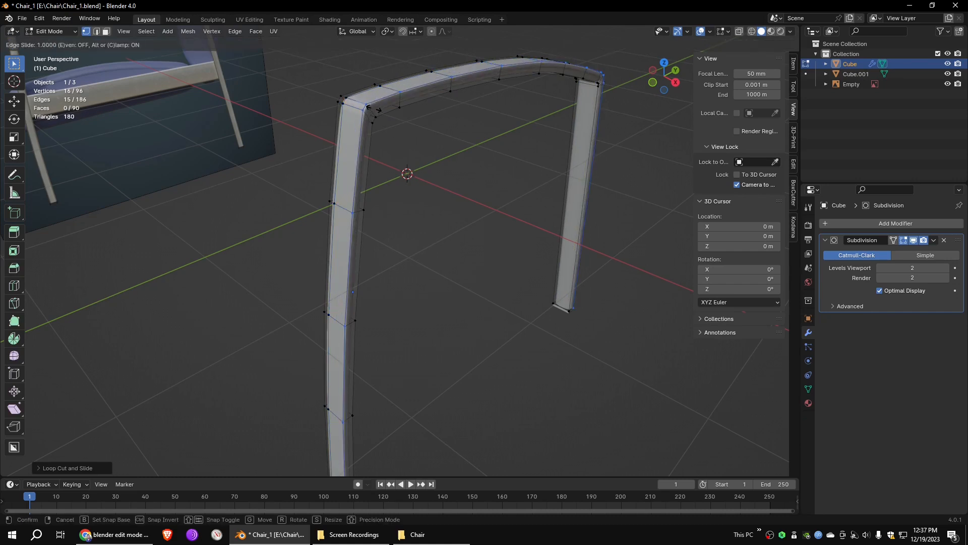
# - Cut two more lengthwise edge loops near the borders of the frame's adjoining side face
pyautogui.hotkey('ctrl', 'r')
pyautogui.click(370, 103)
pyautogui.click(373, 106)
pyautogui.hotkey('ctrl', 'r')
pyautogui.click(374, 110)
pyautogui.click(375, 112)
# - Add two lengthwise edge loops near the borders of the frame's next long face
pyautogui.moveTo(463, 154); pyautogui.dragTo(350, 91, button='middle')
pyautogui.hotkey('ctrl', 'r')
pyautogui.click(239, 314)
pyautogui.click(239, 310)
pyautogui.hotkey('ctrl', 'r')
pyautogui.click(236, 310)
pyautogui.click(233, 310)
# - Add two lengthwise edge loops near the borders of the frame's remaining long face and return to Object Mode
pyautogui.keyDown('shift'); pyautogui.moveTo(273, 65); pyautogui.dragTo(371, 258, button='middle'); pyautogui.keyUp('shift')
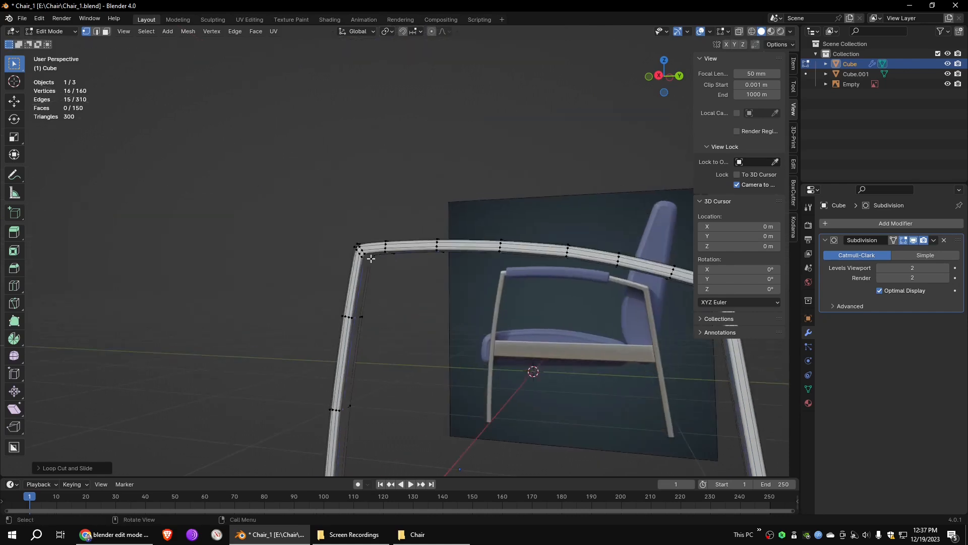
pyautogui.scroll(5, 370, 258)
pyautogui.scroll(-2, 298, 235)
pyautogui.moveTo(918, 269); pyautogui.dragTo(882, 268)
pyautogui.moveTo(383, 262); pyautogui.dragTo(479, 236, button='middle')
pyautogui.hotkey('ctrl', 'r')
pyautogui.click(480, 235)
pyautogui.click(483, 235)
pyautogui.hotkey('ctrl', 'r')
pyautogui.click(484, 235)
pyautogui.click(483, 235)
pyautogui.doubleClick(946, 269)
pyautogui.click(15, 103)
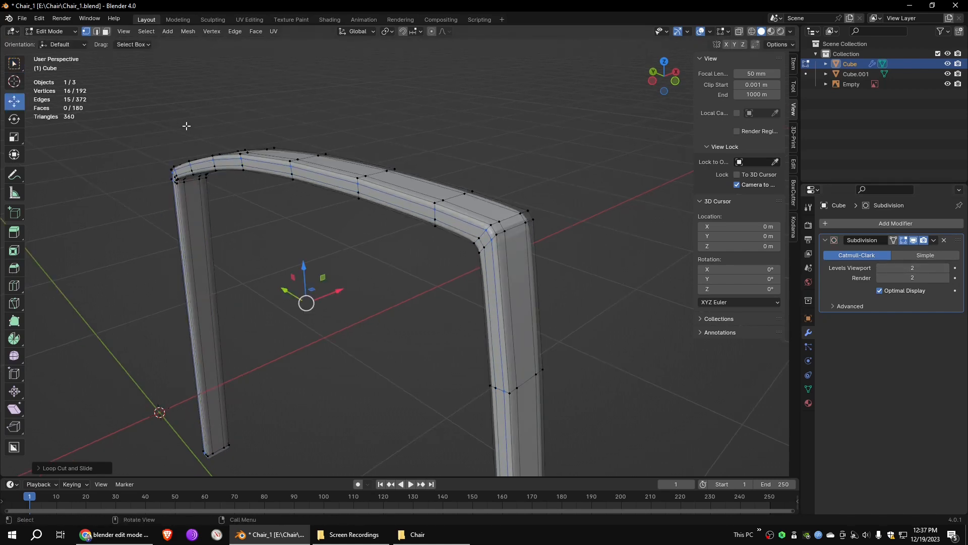
pyautogui.press('Tab')
# - Select the separated foot caps object and add a Subdivision Surface modifier to it
pyautogui.moveTo(578, 271); pyautogui.dragTo(508, 210, button='middle')
pyautogui.scroll(-2, 495, 307)
pyautogui.scroll(8, 376, 298)
pyautogui.click(413, 402)
pyautogui.moveTo(413, 402); pyautogui.dragTo(453, 394, button='middle')
pyautogui.click(888, 222)
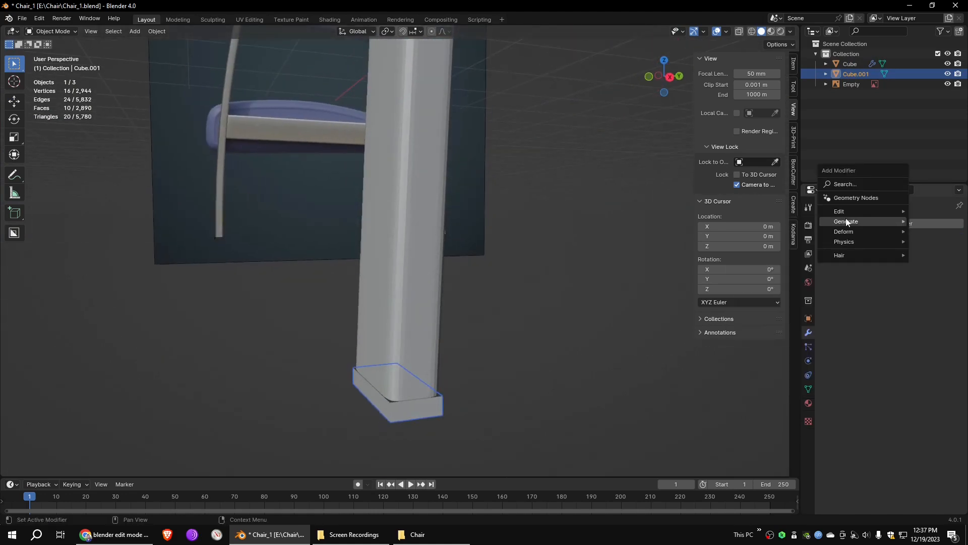
pyautogui.moveTo(847, 222)
pyautogui.click(746, 356)
# - In Edit Mode, cut edge loops close to the borders of one foot cap to tighten its rounded corners
pyautogui.moveTo(555, 328); pyautogui.dragTo(458, 300, button='middle')
pyautogui.press('Tab')
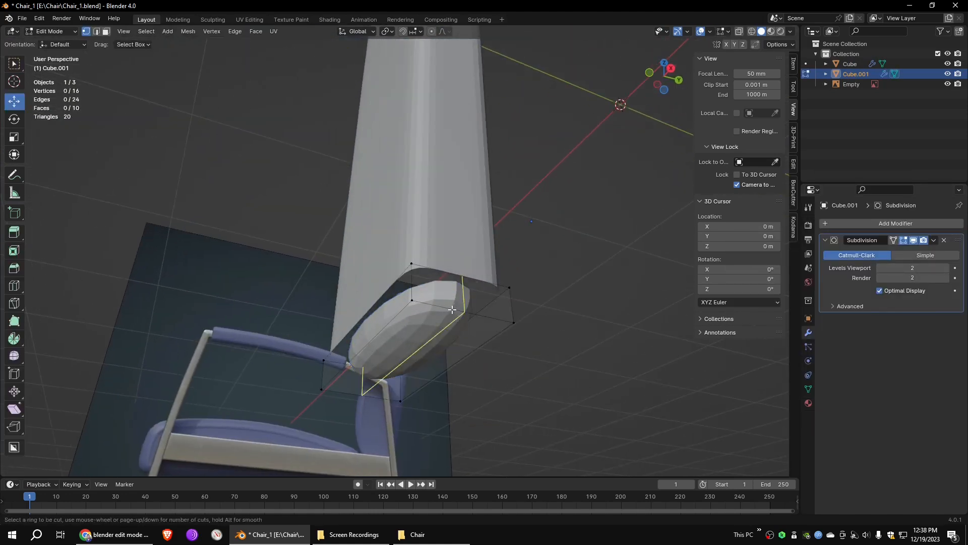
pyautogui.hotkey('ctrl', 'r')
pyautogui.click(385, 330)
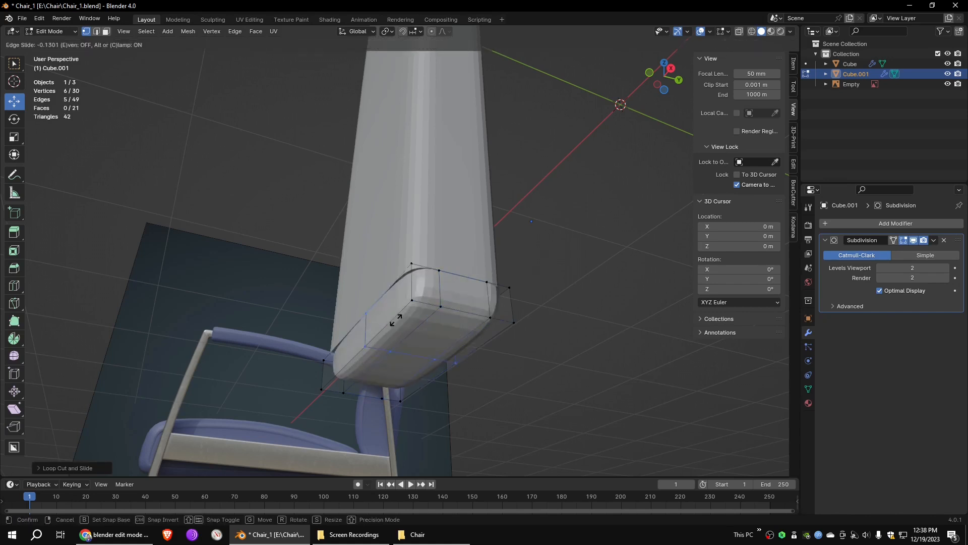
pyautogui.click(427, 292)
pyautogui.hotkey('ctrl', 'r')
pyautogui.click(361, 361)
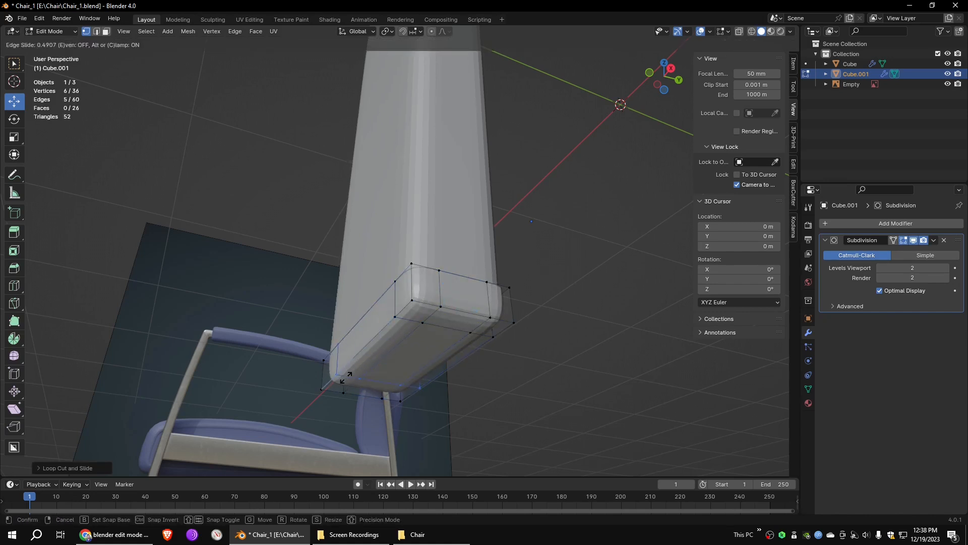
pyautogui.click(346, 376)
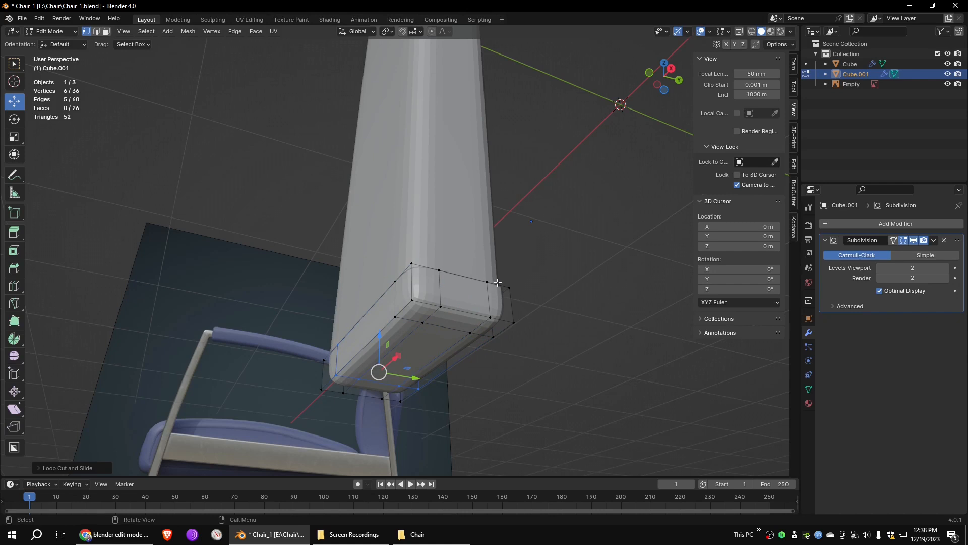
# - Select all the side faces around the foot cap and extrude them
pyautogui.press('2')
pyautogui.press('3')
pyautogui.click(465, 293)
pyautogui.keyDown('shift'); pyautogui.click(426, 287); pyautogui.keyUp('shift')
pyautogui.keyDown('shift'); pyautogui.click(404, 298); pyautogui.keyUp('shift')
pyautogui.keyDown('shift'); pyautogui.click(368, 327); pyautogui.keyUp('shift')
pyautogui.moveTo(353, 309); pyautogui.dragTo(525, 267, button='middle')
pyautogui.keyDown('shift'); pyautogui.click(526, 349); pyautogui.keyUp('shift')
pyautogui.keyDown('shift'); pyautogui.click(496, 368); pyautogui.keyUp('shift')
pyautogui.moveTo(504, 363); pyautogui.dragTo(675, 323, button='middle')
pyautogui.keyDown('shift'); pyautogui.click(262, 412); pyautogui.keyUp('shift')
pyautogui.keyDown('shift'); pyautogui.click(216, 416); pyautogui.keyUp('shift')
pyautogui.moveTo(222, 404); pyautogui.dragTo(333, 319, button='middle')
pyautogui.keyDown('shift'); pyautogui.click(329, 289); pyautogui.keyUp('shift')
pyautogui.moveTo(419, 281); pyautogui.dragTo(368, 328, button='middle')
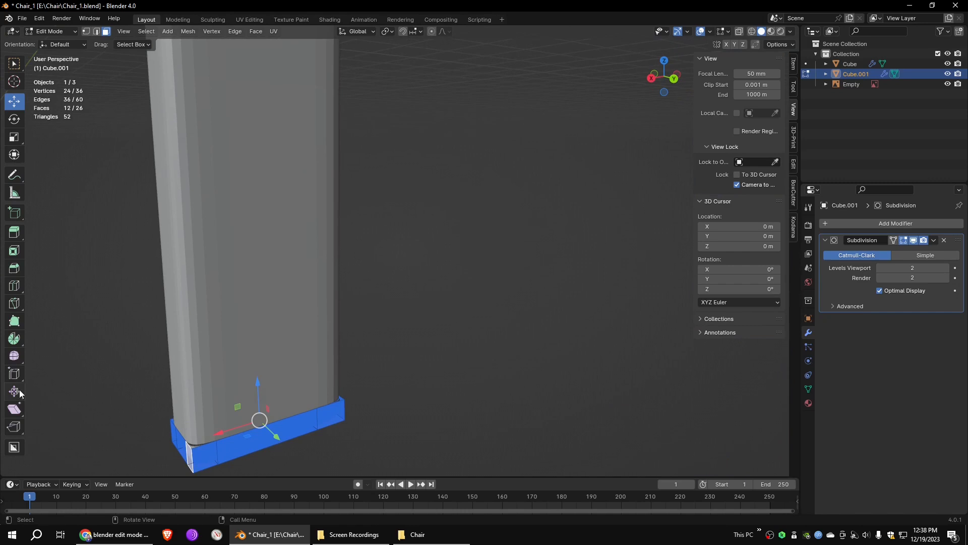
pyautogui.click(14, 234)
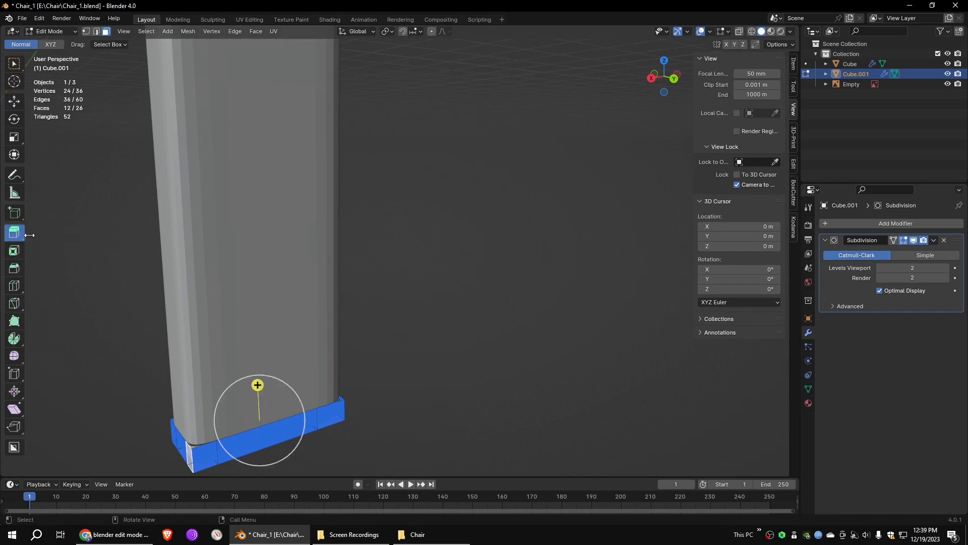
pyautogui.moveTo(258, 384); pyautogui.dragTo(273, 364)
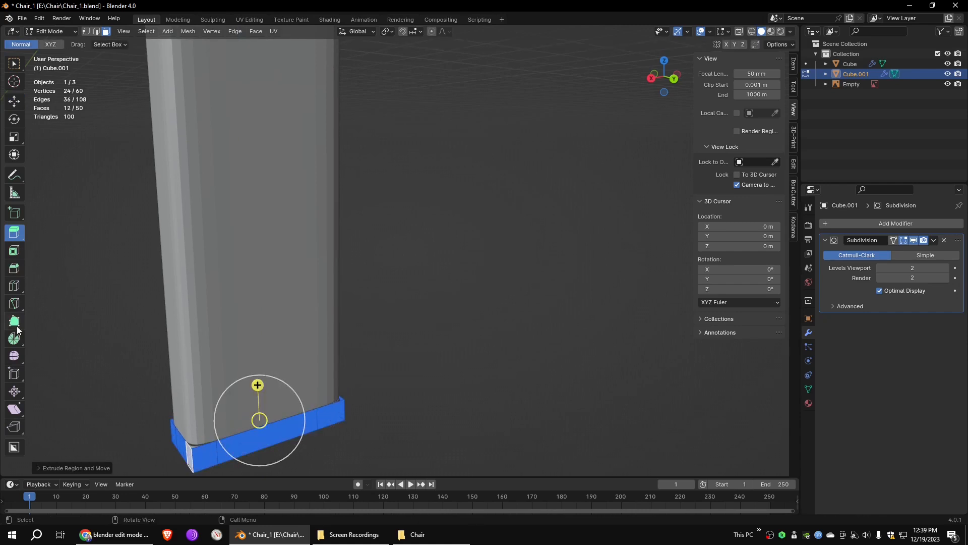
# - Push the extruded side faces outward with Shrink/Fatten by an offset of 0.0167 m
pyautogui.click(18, 395)
pyautogui.moveTo(257, 374); pyautogui.dragTo(256, 361)
pyautogui.click(56, 467)
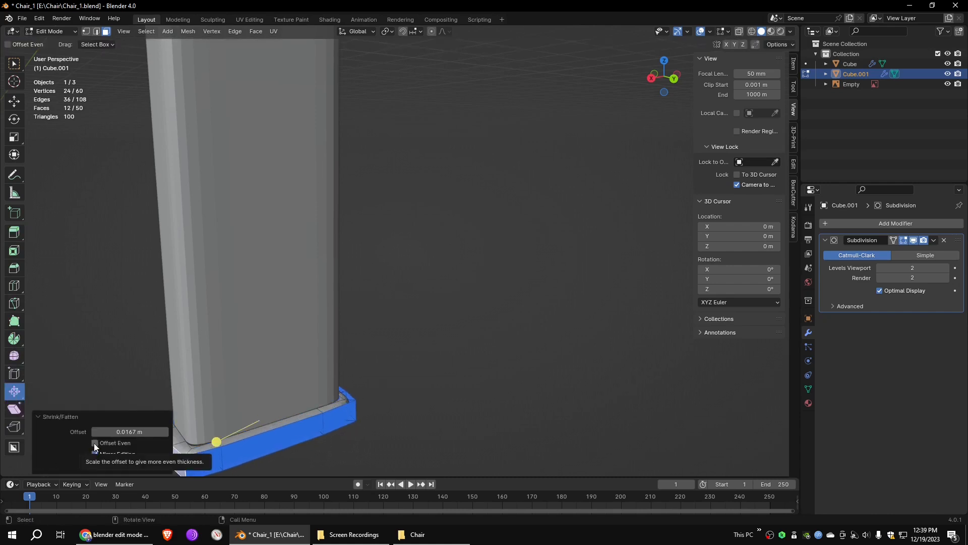
pyautogui.moveTo(393, 422); pyautogui.dragTo(375, 435, button='middle')
# - Move the cap's inner rim edges on the first long side and the adjoining short side to fit the leg
pyautogui.click(206, 415)
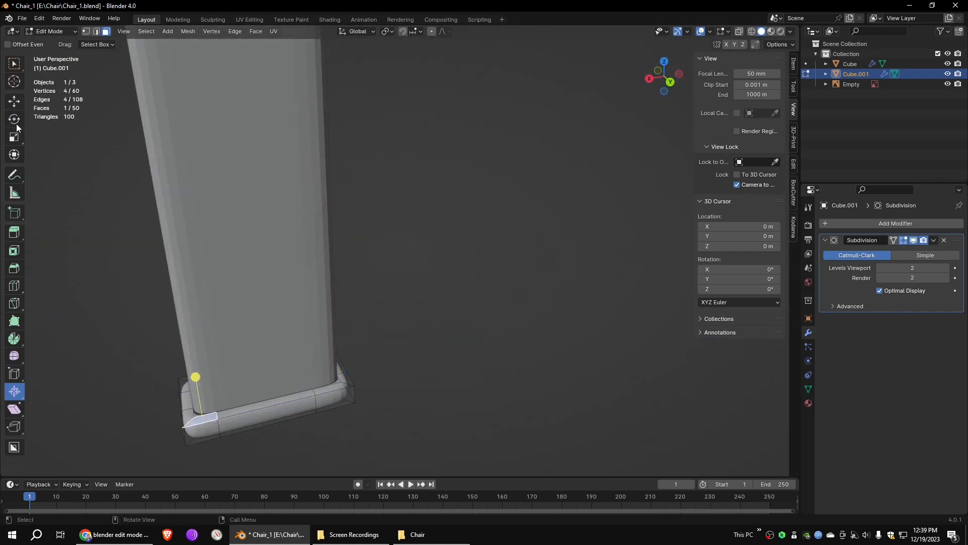
pyautogui.click(14, 103)
pyautogui.keyDown('alt'); pyautogui.click(202, 414); pyautogui.keyUp('alt')
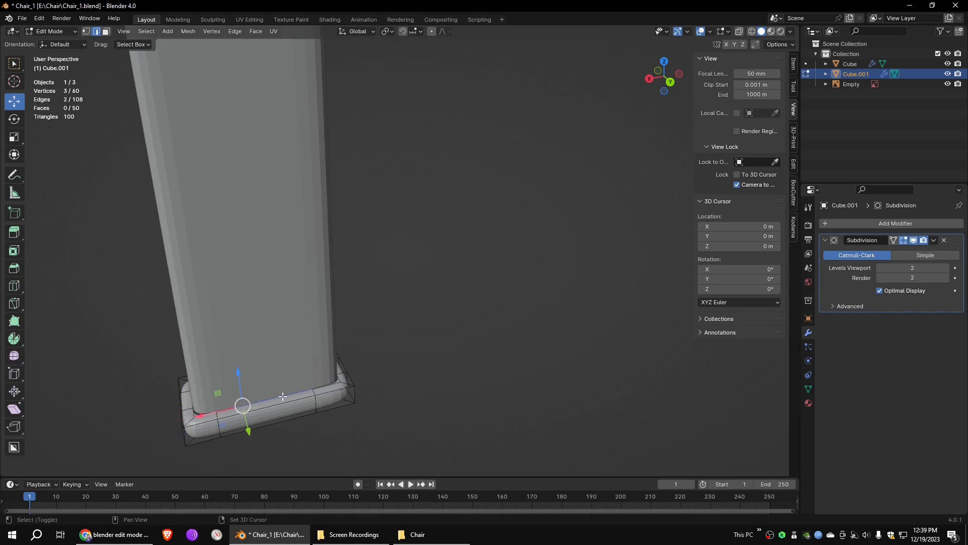
pyautogui.moveTo(275, 424); pyautogui.dragTo(277, 419)
pyautogui.click(194, 399)
pyautogui.moveTo(217, 401); pyautogui.dragTo(267, 401, button='middle')
pyautogui.keyDown('shift'); pyautogui.moveTo(268, 401); pyautogui.dragTo(329, 281, button='middle'); pyautogui.keyUp('shift')
pyautogui.keyDown('shift'); pyautogui.click(304, 336); pyautogui.keyUp('shift')
pyautogui.moveTo(257, 346); pyautogui.dragTo(255, 347)
# - Move the inner rim edges on the cap's other two sides 0.001888 m along Y and 0.003037 m along X
pyautogui.moveTo(255, 347); pyautogui.dragTo(480, 322, button='middle')
pyautogui.click(475, 320)
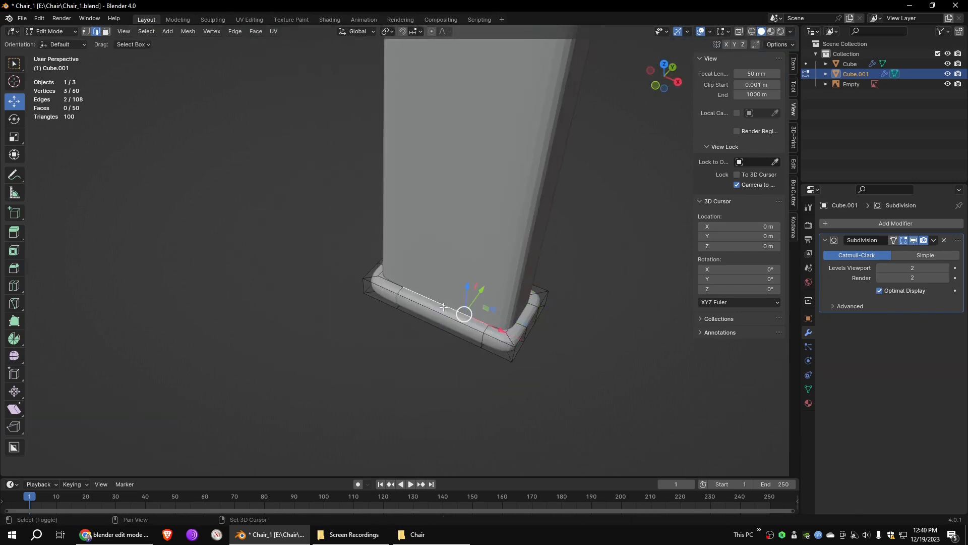
pyautogui.moveTo(459, 283); pyautogui.dragTo(462, 281)
pyautogui.keyDown('shift'); pyautogui.moveTo(328, 314); pyautogui.dragTo(450, 336, button='middle'); pyautogui.keyUp('shift')
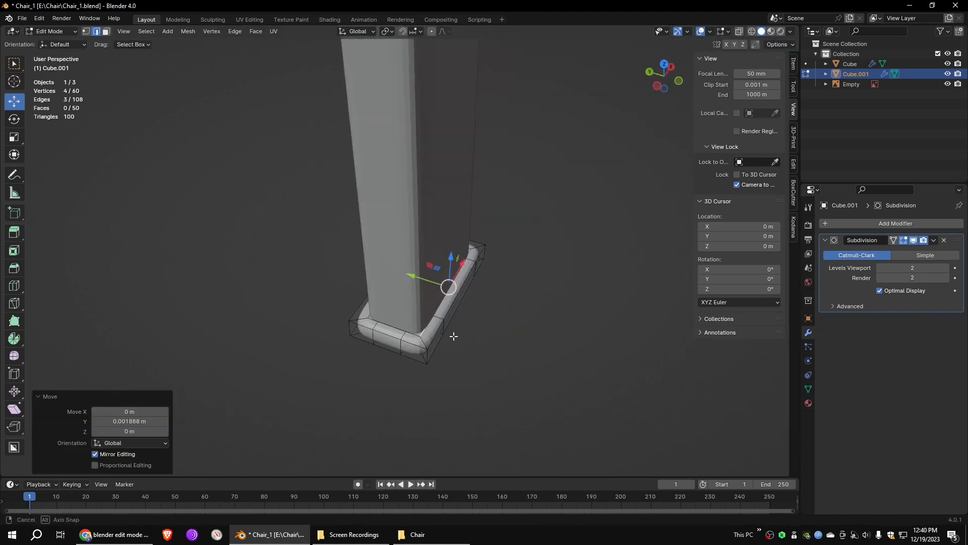
pyautogui.click(412, 335)
pyautogui.moveTo(411, 301); pyautogui.dragTo(413, 302)
# - Cut two horizontal edge loops around the foot cap's outer sides and return to Object Mode
pyautogui.moveTo(471, 357); pyautogui.dragTo(318, 335, button='middle')
pyautogui.hotkey('ctrl', 'r')
pyautogui.scroll(1, 384, 342)
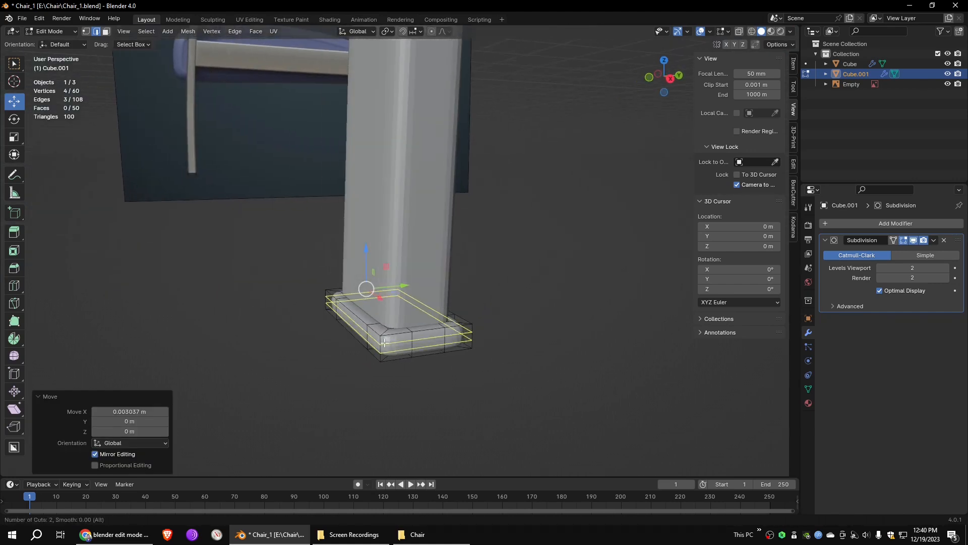
pyautogui.click(384, 343)
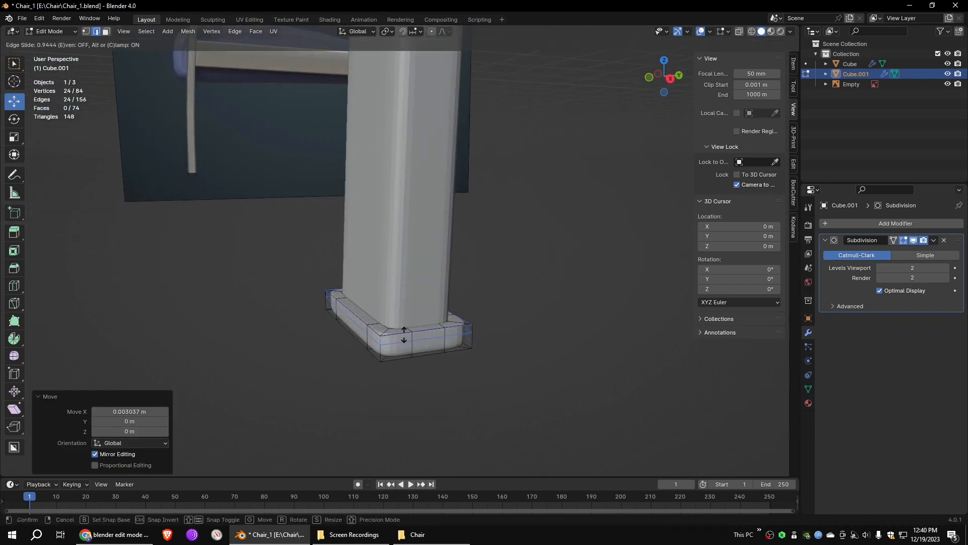
pyautogui.click(397, 343)
pyautogui.moveTo(528, 324); pyautogui.dragTo(584, 313, button='middle')
pyautogui.press('Tab')
# - In Edit Mode with wireframe display, select the unfinished foot cap of the other leg and delete it
pyautogui.scroll(-4, 507, 235)
pyautogui.moveTo(507, 235); pyautogui.dragTo(491, 197, button='middle')
pyautogui.press('Tab')
pyautogui.click(594, 230)
pyautogui.click(752, 32)
pyautogui.moveTo(543, 198); pyautogui.dragTo(630, 281)
pyautogui.press('x')
pyautogui.click(594, 272)
# - Duplicate the finished foot cap and place the copy at the bottom of the other leg
pyautogui.moveTo(24, 211); pyautogui.dragTo(104, 283)
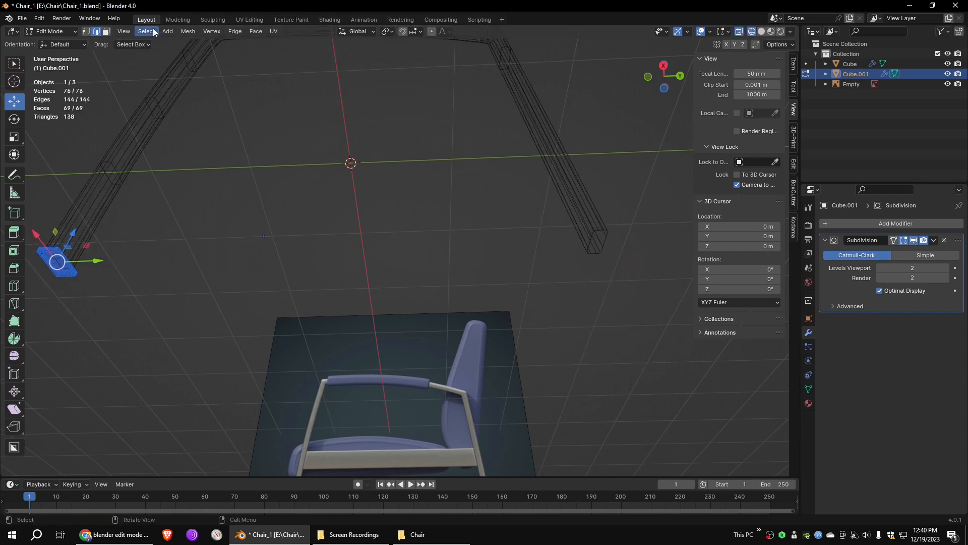
pyautogui.click(193, 33)
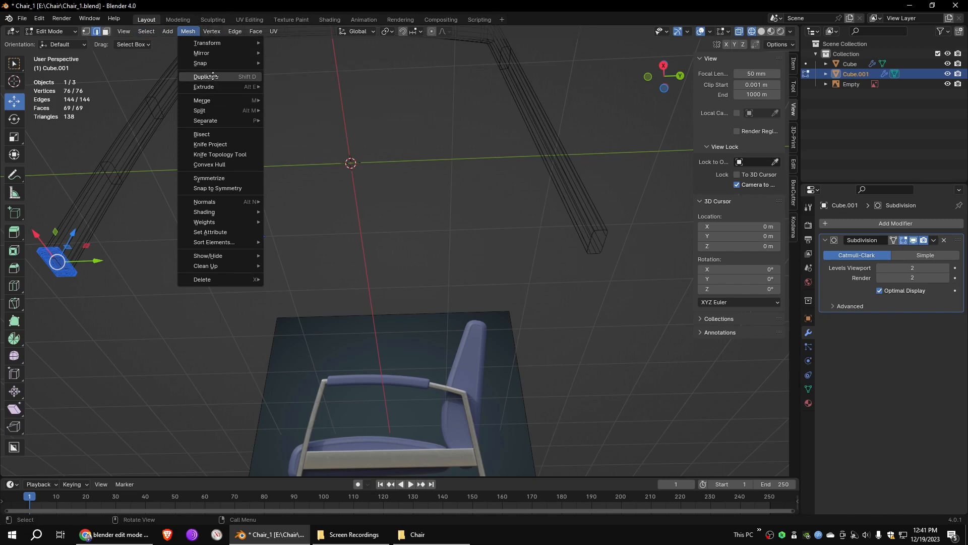
pyautogui.click(213, 76)
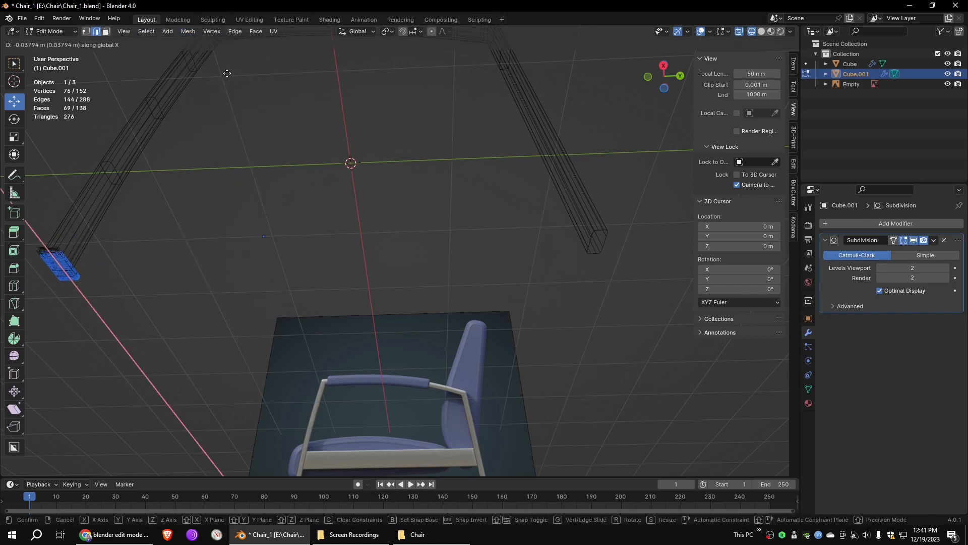
pyautogui.click(775, 121)
# - Align the copied cap with its leg in solid view, shifting it 0.0099 m along Y, and return to Object Mode
pyautogui.moveTo(672, 151)
pyautogui.mouseDown(button='middle')
pyautogui.moveTo(614, 249)
pyautogui.moveTo(434, 229)
pyautogui.mouseUp(button='middle')
pyautogui.scroll(6, 363, 199)
pyautogui.hotkey('shift', 'z')
pyautogui.moveTo(275, 149); pyautogui.dragTo(316, 169, button='middle')
pyautogui.moveTo(334, 260); pyautogui.dragTo(343, 257)
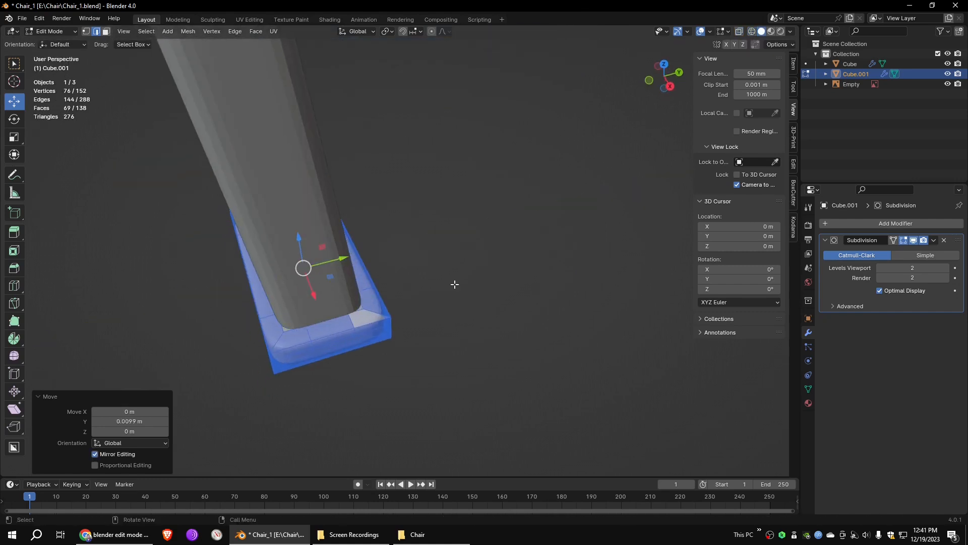
pyautogui.click(453, 280)
pyautogui.scroll(-12, 431, 213)
pyautogui.press('Tab')
# - Move the frame and foot caps together 0.41389 m along X, apply their location, and show the transform values
pyautogui.moveTo(346, 289); pyautogui.dragTo(444, 288, button='middle')
pyautogui.moveTo(510, 271); pyautogui.dragTo(404, 300)
pyautogui.moveTo(403, 300); pyautogui.dragTo(434, 285, button='middle')
pyautogui.press('g')
pyautogui.press('x')
pyautogui.click(494, 281)
pyautogui.click(160, 34)
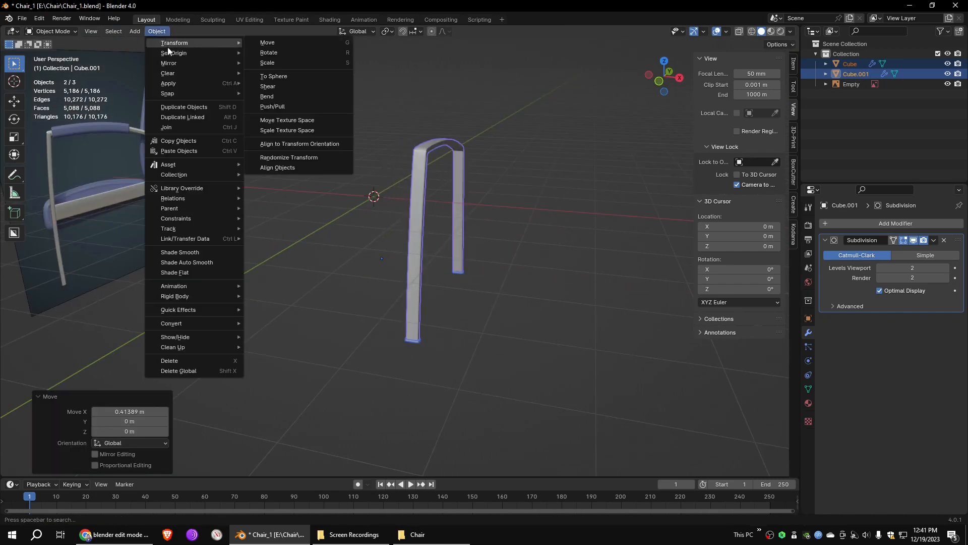
pyautogui.moveTo(181, 87)
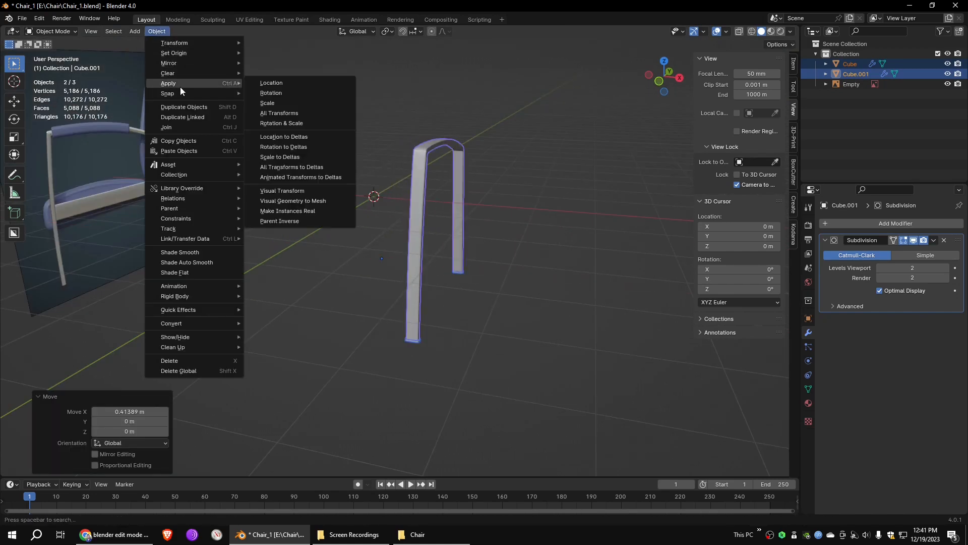
pyautogui.click(267, 83)
pyautogui.click(794, 65)
# - Select the faces of the armrest's middle section in wireframe, duplicate them in place and separate the copy into its own object
pyautogui.moveTo(505, 192); pyautogui.dragTo(464, 178, button='middle')
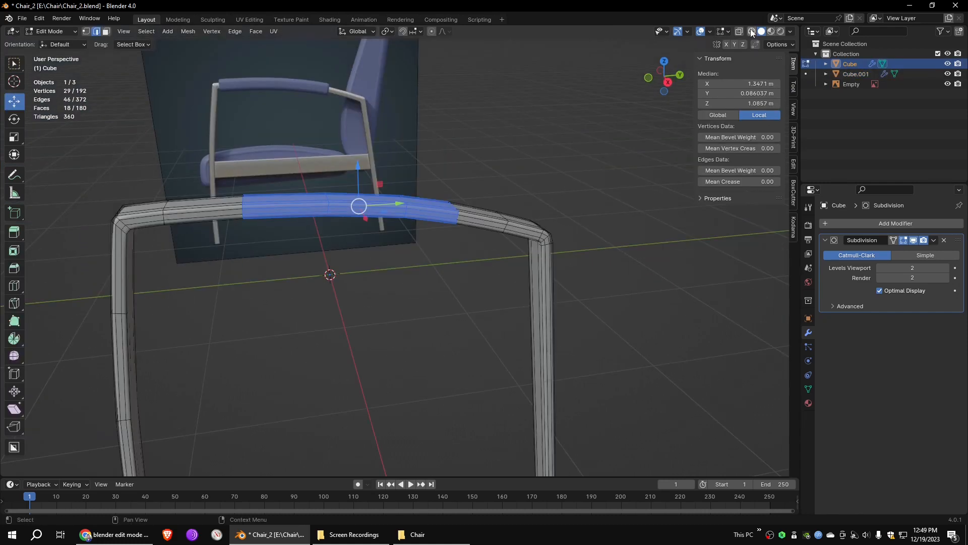
pyautogui.moveTo(472, 195); pyautogui.dragTo(250, 257)
pyautogui.moveTo(348, 262); pyautogui.dragTo(358, 263, button='middle')
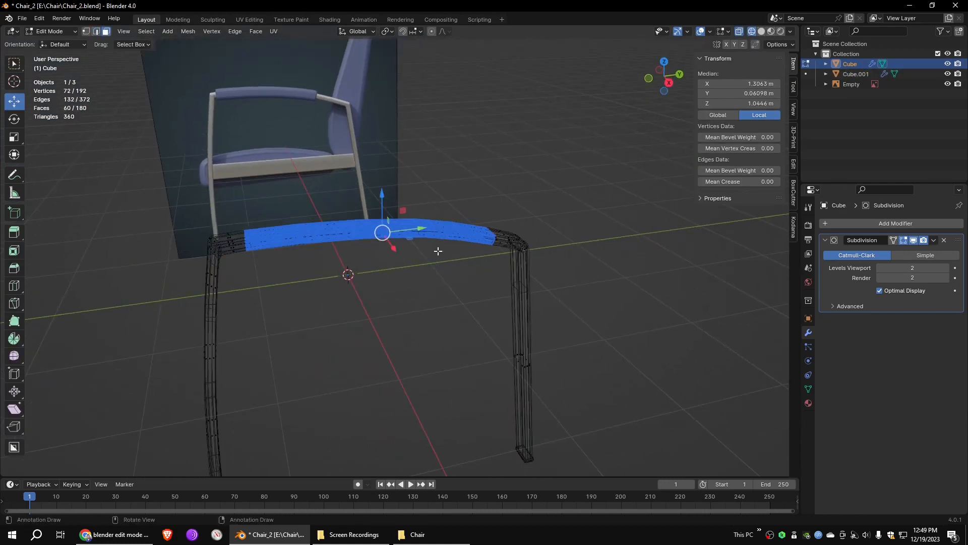
pyautogui.hotkey('shift', 'd')
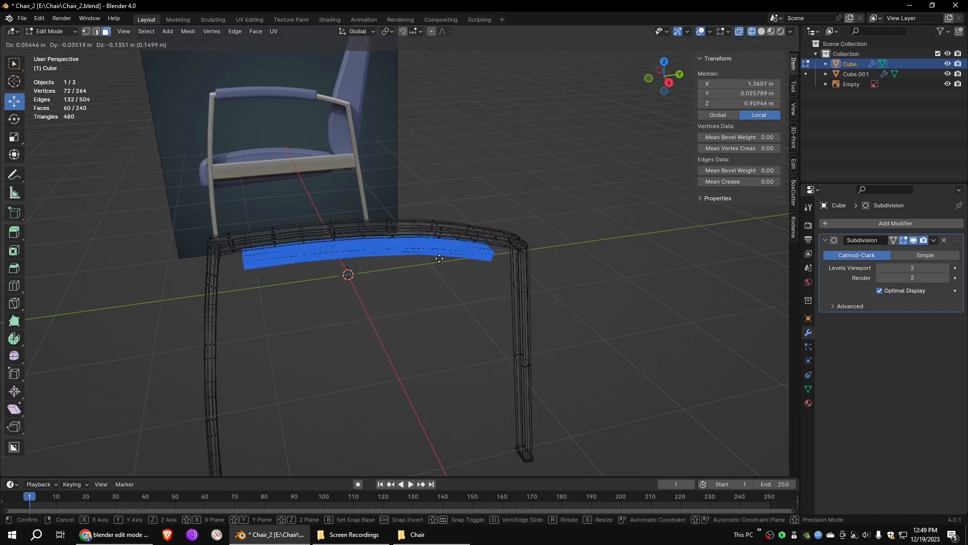
pyautogui.rightClick(444, 255)
pyautogui.rightClick(431, 243)
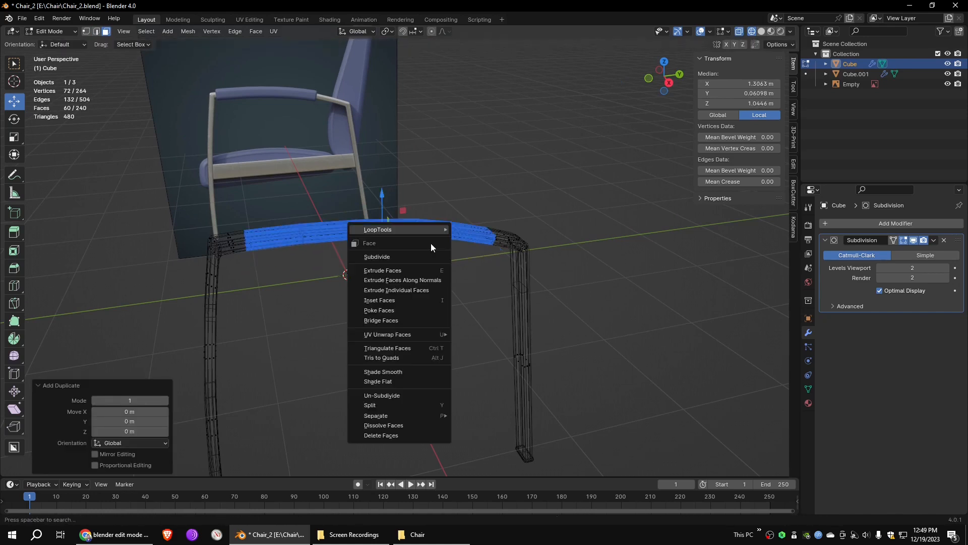
pyautogui.moveTo(406, 404)
pyautogui.click(474, 411)
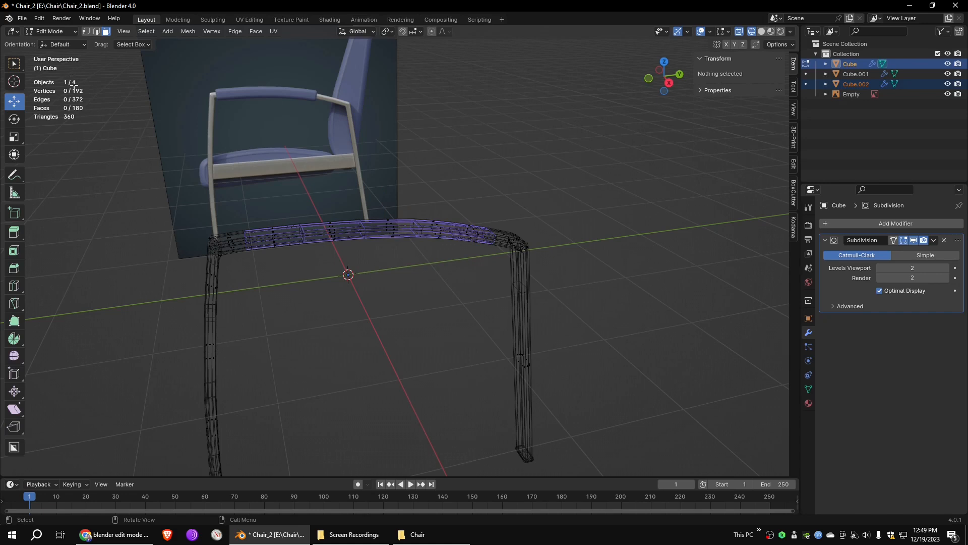
# - Return to Object Mode, select the separated armrest piece and display the scene in solid shading
pyautogui.press('Tab')
pyautogui.click(442, 242)
pyautogui.moveTo(441, 242); pyautogui.dragTo(467, 263, button='middle')
pyautogui.scroll(3, 455, 239)
pyautogui.scroll(-2, 455, 235)
pyautogui.press('`')
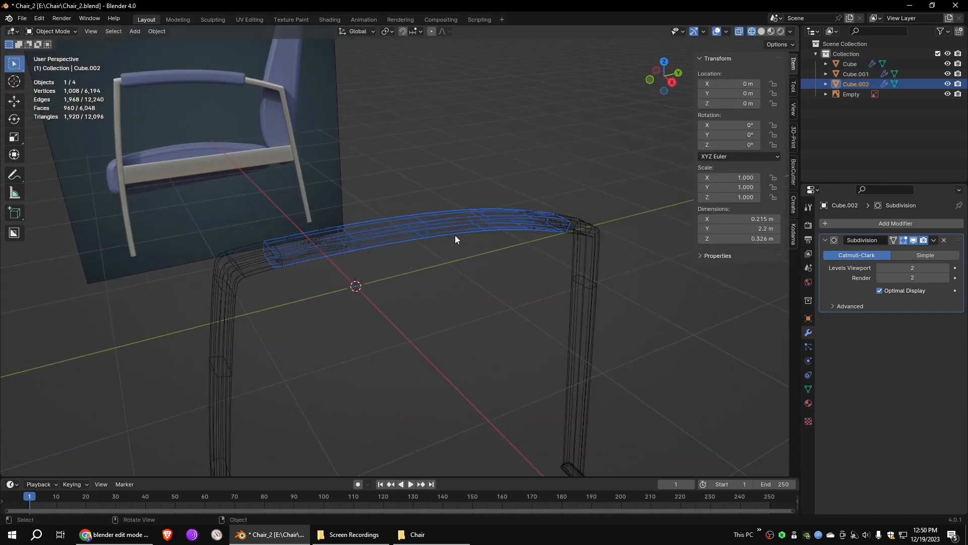
pyautogui.press('Escape')
pyautogui.moveTo(525, 260)
pyautogui.mouseDown(button='middle')
pyautogui.moveTo(543, 257)
pyautogui.moveTo(523, 265)
pyautogui.mouseUp(button='middle')
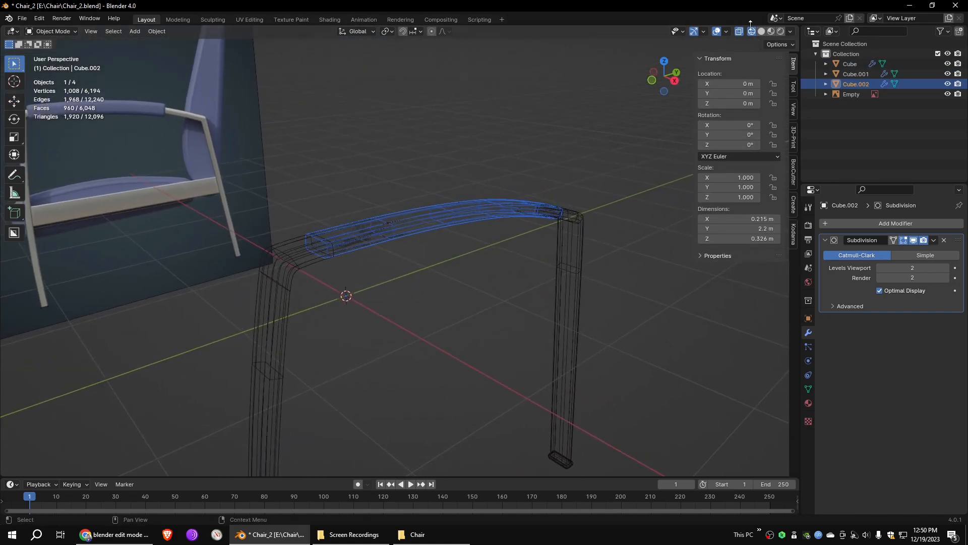
pyautogui.click(761, 32)
pyautogui.scroll(2, 509, 182)
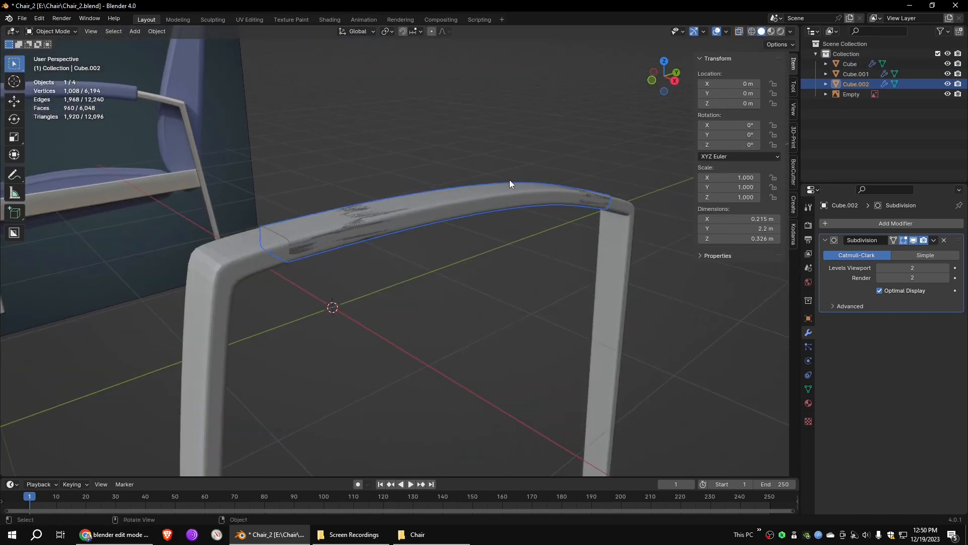
# - Replace the separated armrest piece's Subdivision modifier with a Solidify modifier
pyautogui.click(945, 240)
pyautogui.click(876, 221)
pyautogui.moveTo(852, 210)
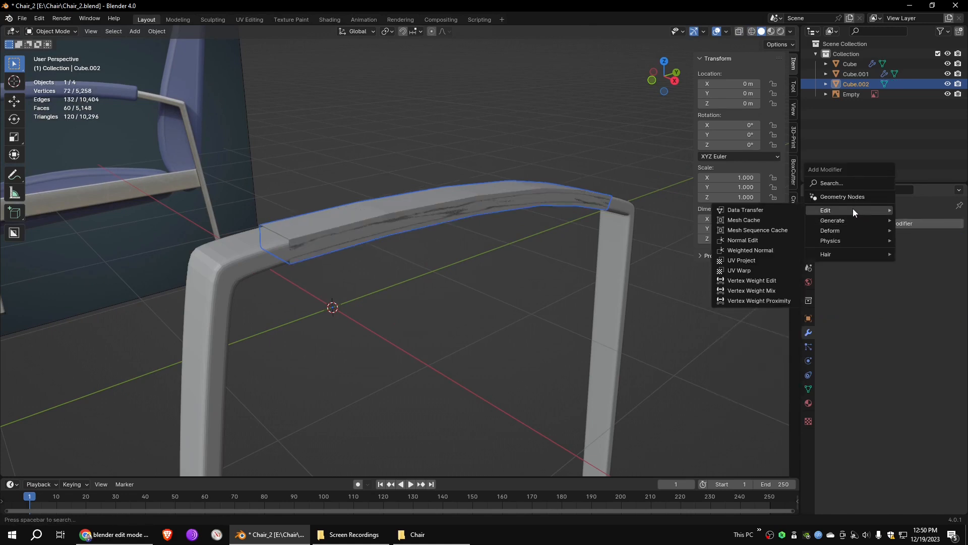
pyautogui.click(752, 341)
pyautogui.moveTo(415, 229); pyautogui.dragTo(460, 222, button='middle')
pyautogui.scroll(3, 428, 228)
pyautogui.scroll(-1, 460, 223)
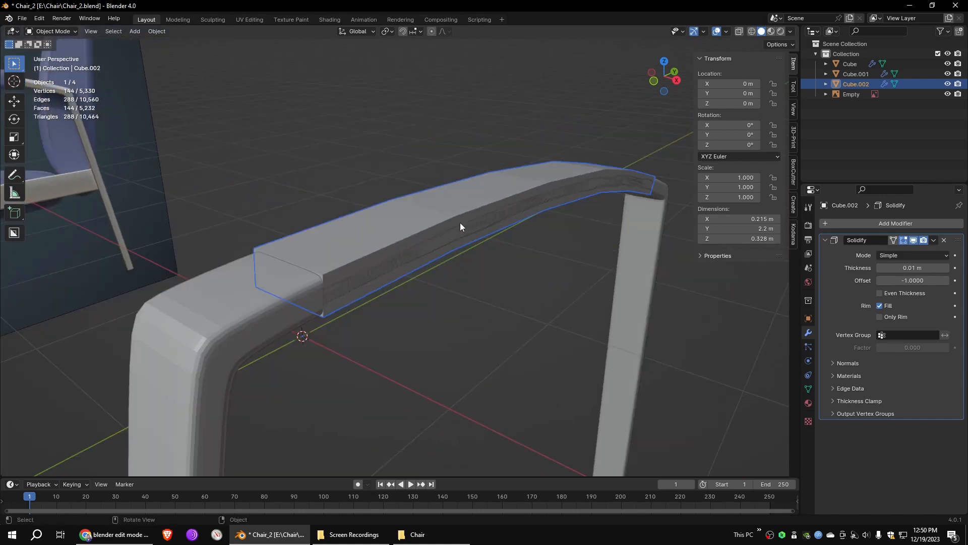
# - Set the Solidify thickness to -0.052 m with Even Thickness enabled, and apply the modifier
pyautogui.moveTo(914, 267); pyautogui.dragTo(891, 268)
pyautogui.moveTo(585, 267)
pyautogui.mouseDown(button='middle')
pyautogui.moveTo(549, 223)
pyautogui.moveTo(529, 231)
pyautogui.moveTo(587, 267)
pyautogui.mouseUp(button='middle')
pyautogui.moveTo(916, 267); pyautogui.dragTo(909, 267)
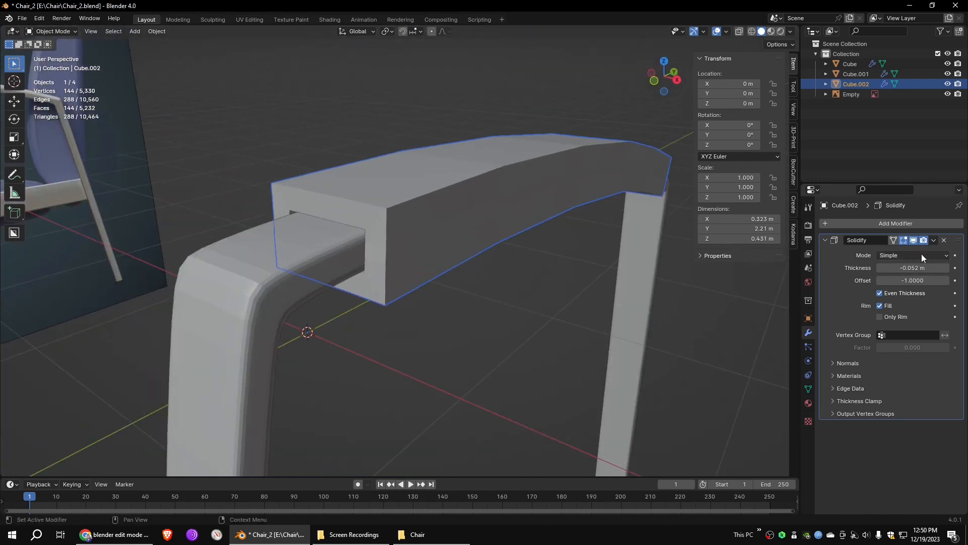
pyautogui.click(918, 252)
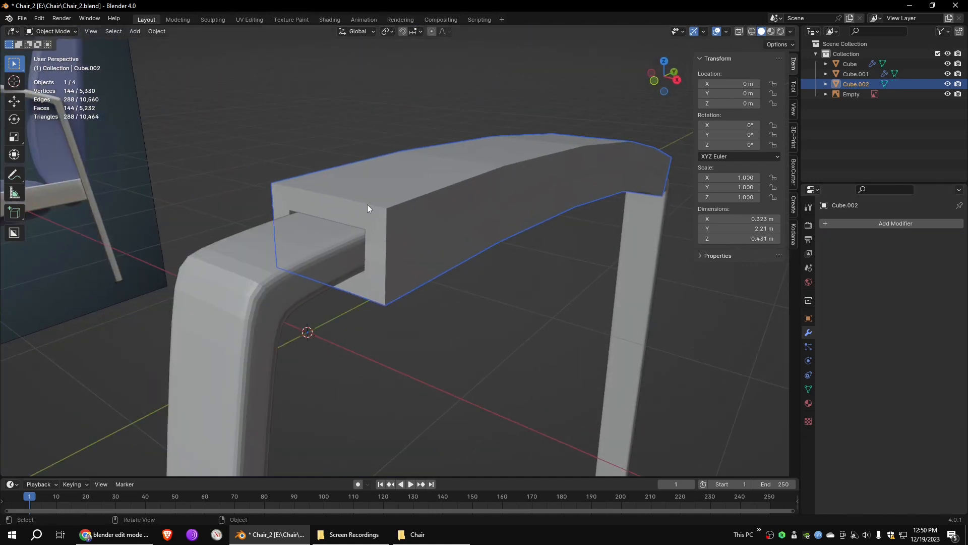
# - Open the thickened pad in Edit Mode, keep solid shading and add a Subdivision Surface modifier with viewport level 2
pyautogui.click(752, 31)
pyautogui.press('Tab')
pyautogui.click(762, 31)
pyautogui.click(826, 223)
pyautogui.moveTo(826, 223)
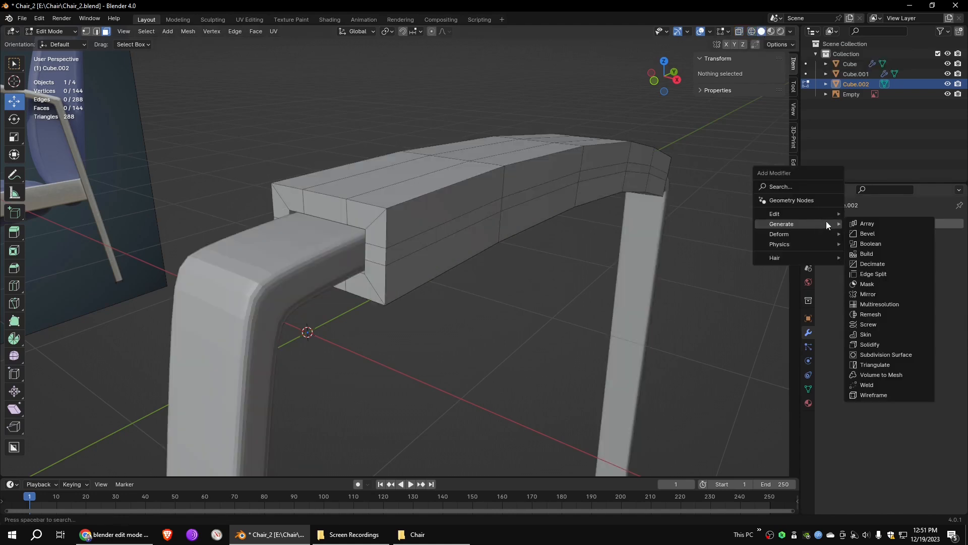
pyautogui.click(873, 355)
pyautogui.click(946, 270)
pyautogui.moveTo(530, 252); pyautogui.dragTo(504, 252, button='middle')
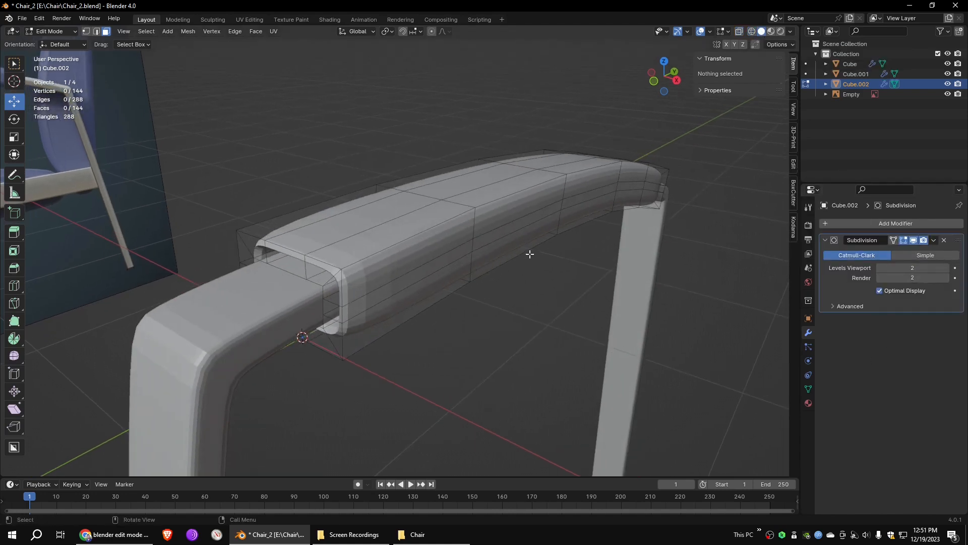
# - Add an edge loop around the pad near its front end at slide factor 0.803, and isolate the pad in local view
pyautogui.hotkey('ctrl', 'r')
pyautogui.click(406, 244)
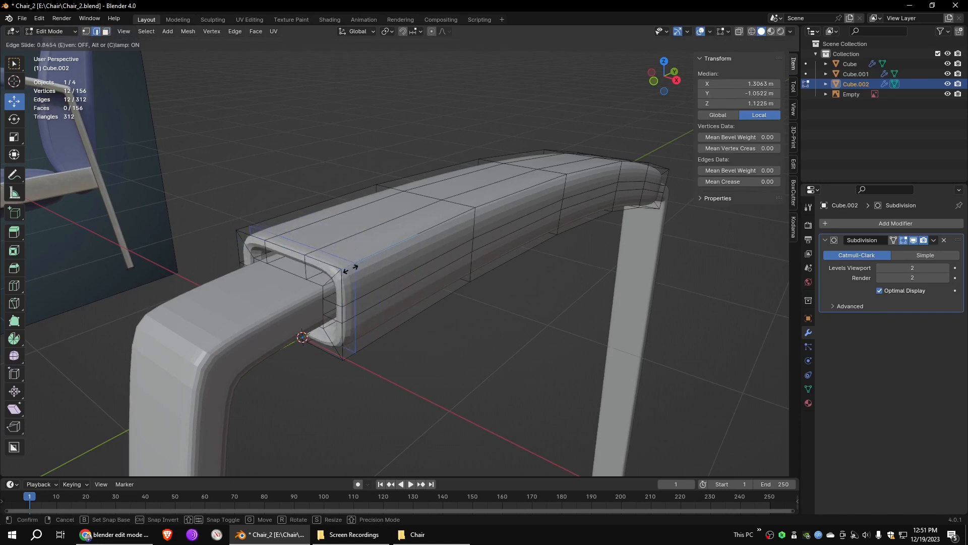
pyautogui.click(358, 268)
pyautogui.click(124, 32)
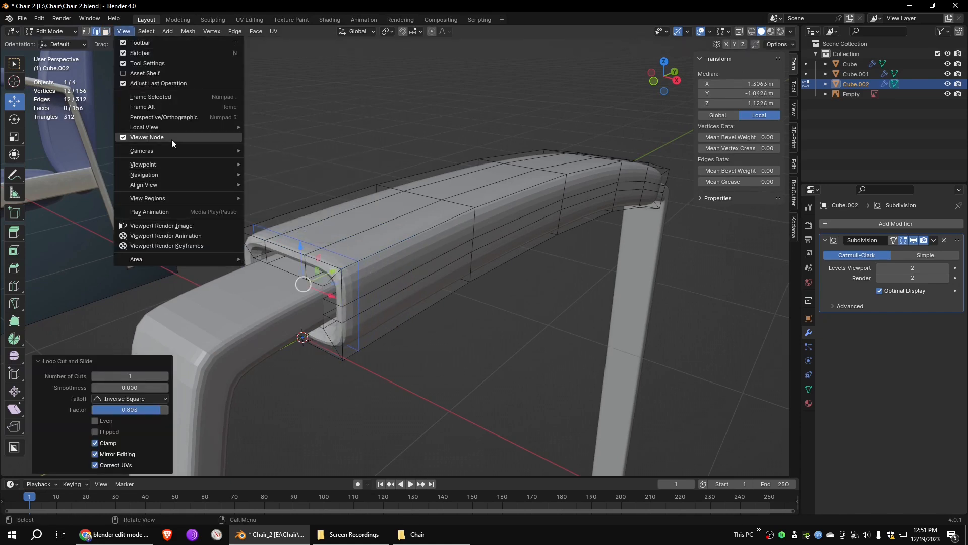
pyautogui.click(263, 128)
pyautogui.moveTo(339, 245); pyautogui.dragTo(368, 212, button='middle')
pyautogui.scroll(4, 368, 212)
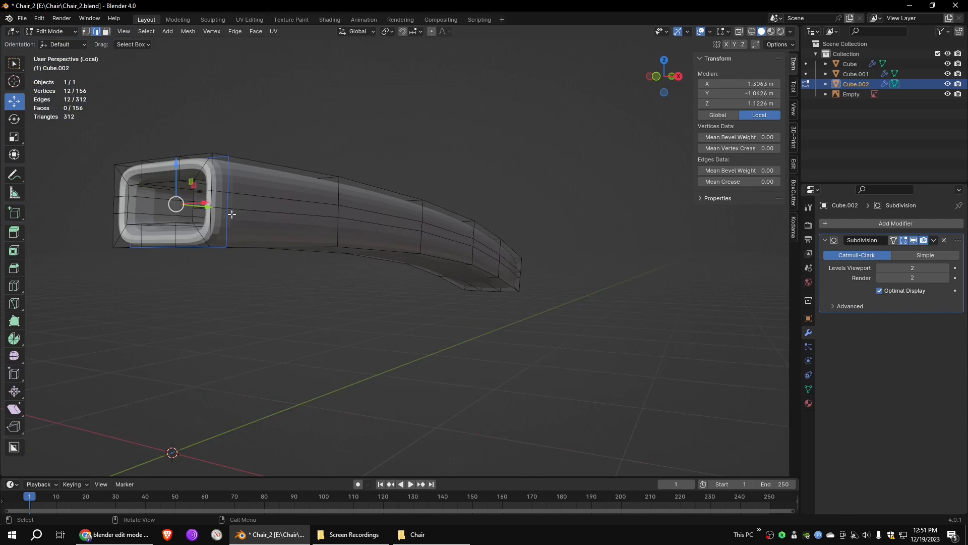
# - Add a supporting edge loop inside the hollow of the pad, close to its front opening
pyautogui.moveTo(229, 213); pyautogui.dragTo(224, 295, button='middle')
pyautogui.click(206, 301)
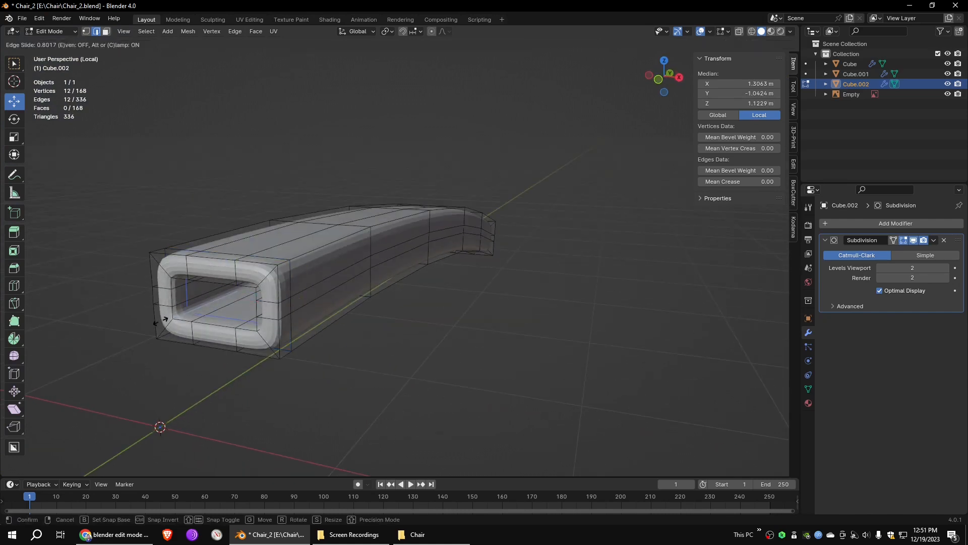
pyautogui.click(206, 306)
# - Add supporting edge loops inside, outside and on the rim of the pad's rear opening
pyautogui.hotkey('ctrl', 'r')
pyautogui.moveTo(651, 317); pyautogui.dragTo(469, 315, button='middle')
pyautogui.click(524, 302)
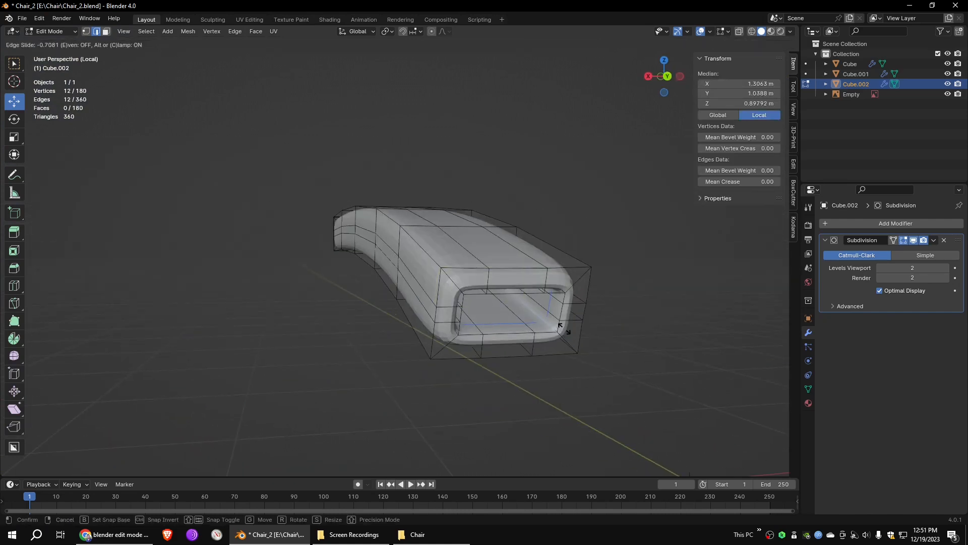
pyautogui.click(561, 327)
pyautogui.hotkey('ctrl', 'r')
pyautogui.click(564, 248)
pyautogui.hotkey('ctrl', 'r')
pyautogui.click(575, 283)
pyautogui.click(576, 283)
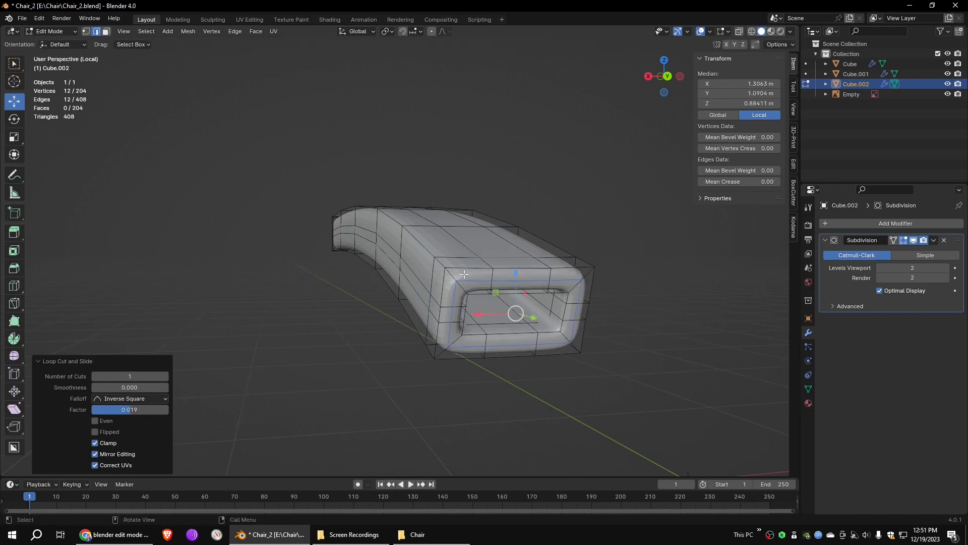
# - Add an edge loop around the rim of the pad's front opening
pyautogui.moveTo(627, 258); pyautogui.dragTo(376, 262, button='middle')
pyautogui.hotkey('ctrl', 'r')
pyautogui.click(356, 276)
pyautogui.click(357, 278)
# - Try to slide the lengthwise edge loop on the pad's side, and undo the change
pyautogui.moveTo(501, 296); pyautogui.dragTo(525, 281, button='middle')
pyautogui.click(233, 258)
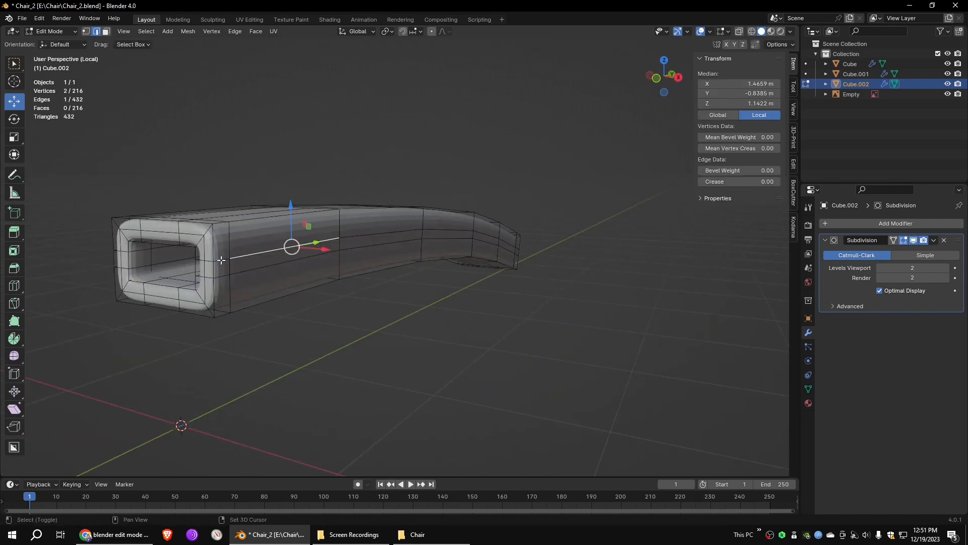
pyautogui.keyDown('shift'); pyautogui.click(486, 234); pyautogui.keyUp('shift')
pyautogui.moveTo(560, 241); pyautogui.dragTo(464, 269, button='middle')
pyautogui.keyDown('shift'); pyautogui.click(658, 289); pyautogui.keyUp('shift')
pyautogui.keyDown('shift'); pyautogui.click(706, 304); pyautogui.keyUp('shift')
pyautogui.moveTo(253, 279); pyautogui.dragTo(347, 281, button='middle')
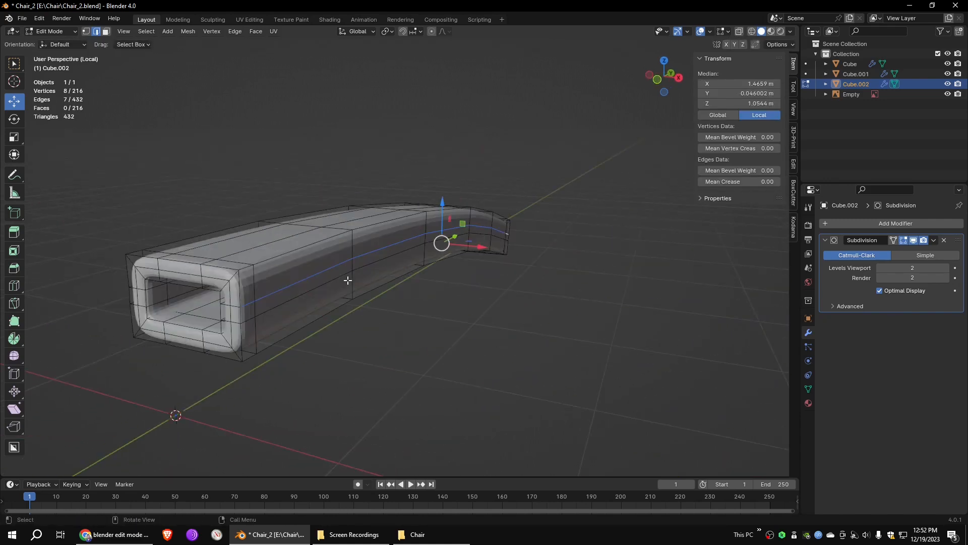
pyautogui.rightClick(405, 241)
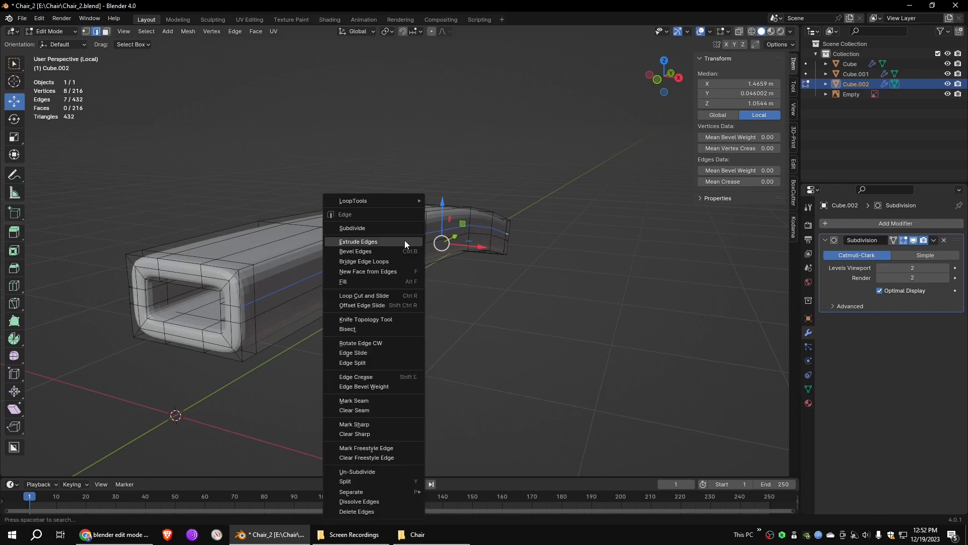
pyautogui.click(365, 352)
pyautogui.click(367, 349)
pyautogui.click(296, 301)
pyautogui.click(517, 318)
pyautogui.moveTo(416, 307); pyautogui.dragTo(627, 150, button='middle')
pyautogui.hotkey('ctrl', 'z')
# - Leave local view, return to Object Mode and deselect the pad
pyautogui.click(124, 31)
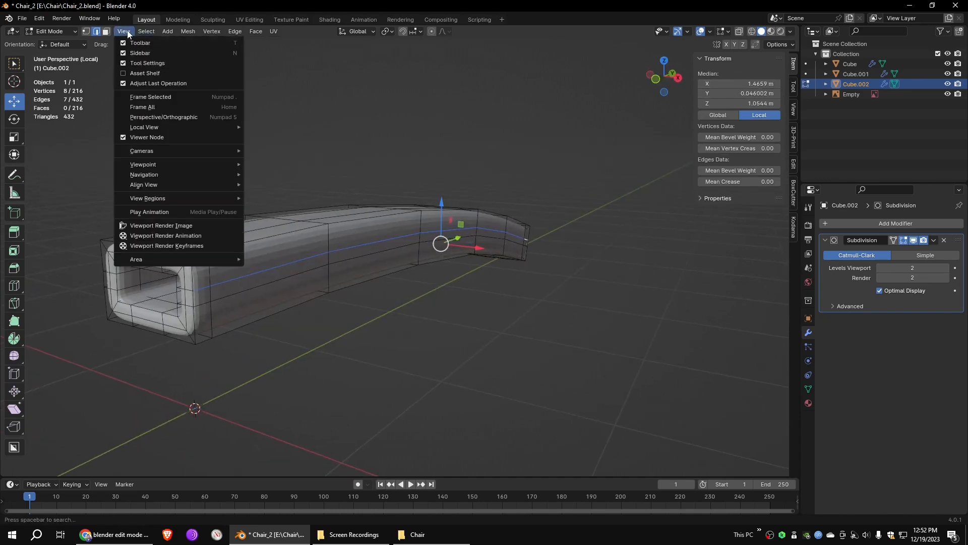
pyautogui.moveTo(176, 127)
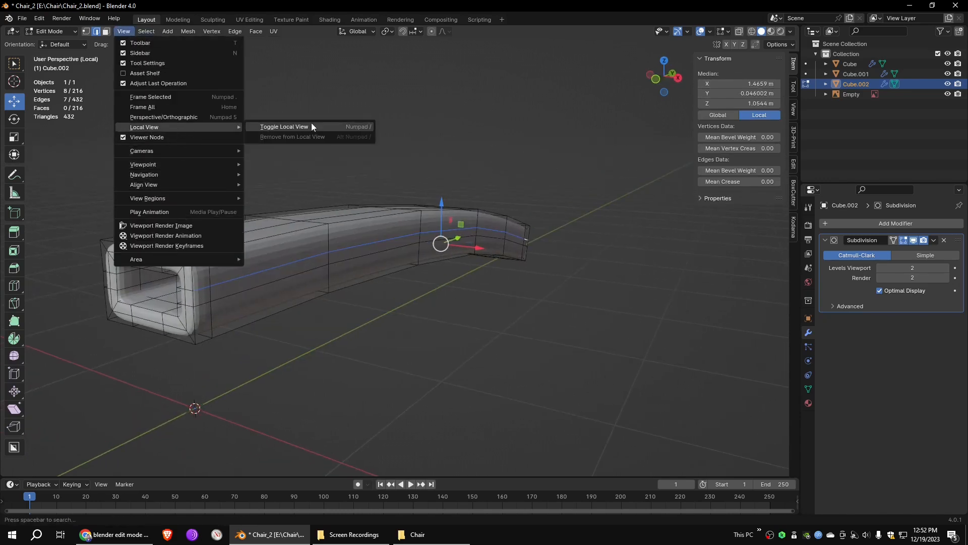
pyautogui.click(310, 123)
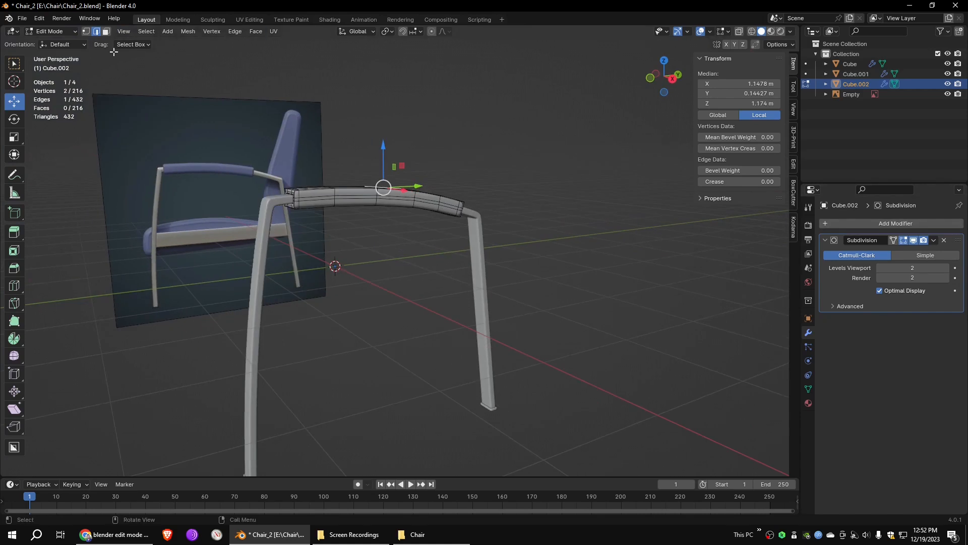
pyautogui.press('Tab')
pyautogui.click(534, 240)
pyautogui.moveTo(534, 240); pyautogui.dragTo(552, 235, button='middle')
# - Add a 2 m cube for the seat rail and switch to the right orthographic view
pyautogui.click(135, 31)
pyautogui.moveTo(169, 44)
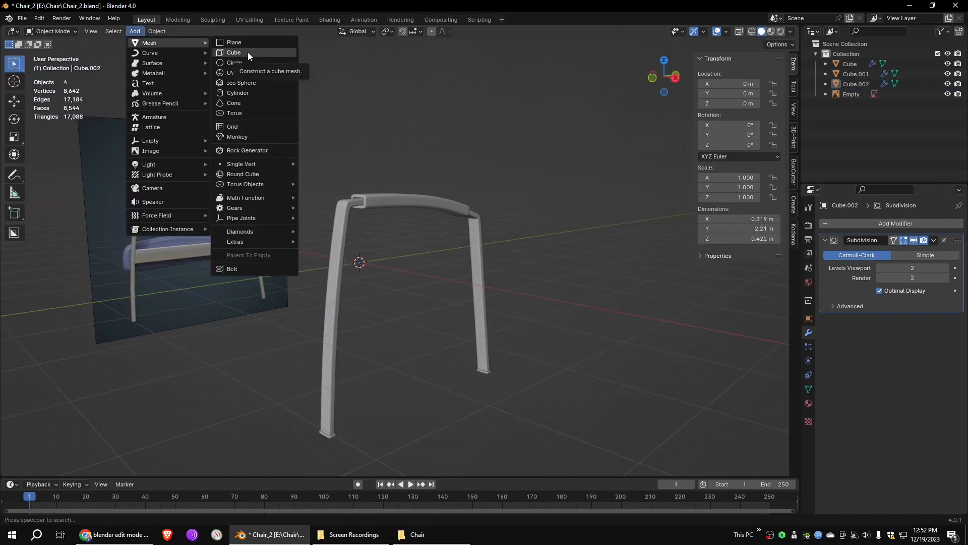
pyautogui.click(233, 53)
pyautogui.moveTo(498, 171); pyautogui.dragTo(481, 222, button='middle')
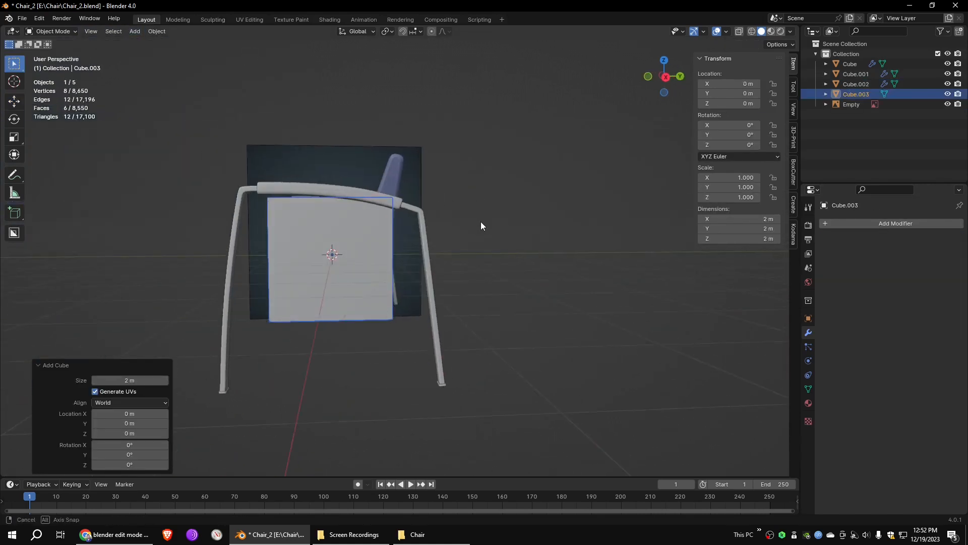
pyautogui.press('KP_3')
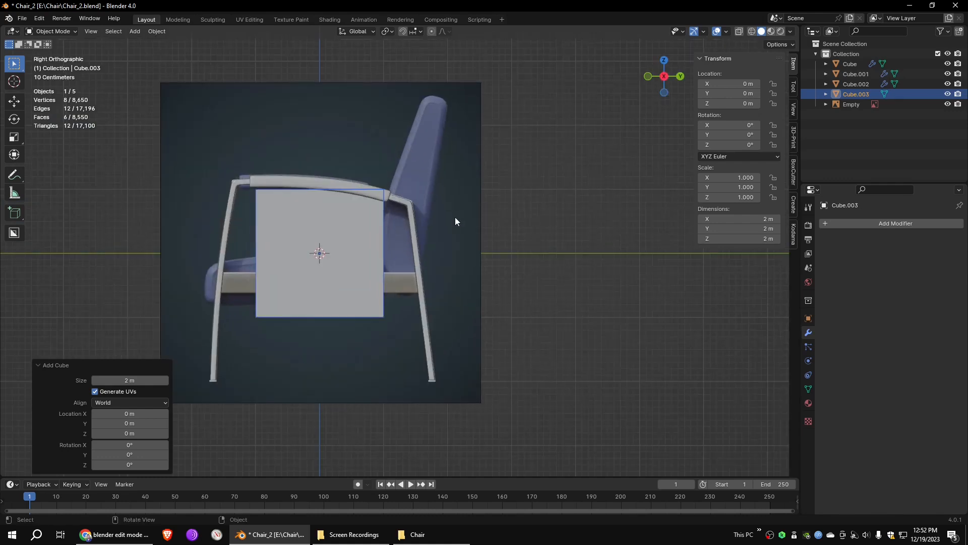
# - In see-through Edit Mode, lower the cube's top edges and raise its bottom edges to the reference seat rail's height
pyautogui.press('Tab')
pyautogui.hotkey('alt', 'z')
pyautogui.click(320, 189)
pyautogui.moveTo(316, 160); pyautogui.dragTo(315, 246)
pyautogui.moveTo(240, 303); pyautogui.dragTo(401, 335)
pyautogui.moveTo(320, 277); pyautogui.dragTo(320, 253)
# - Stretch the block's two ends along Y and slant their edges to meet the front and rear legs
pyautogui.scroll(5, 383, 282)
pyautogui.moveTo(411, 292); pyautogui.dragTo(338, 378)
pyautogui.moveTo(401, 333); pyautogui.dragTo(484, 333)
pyautogui.moveTo(489, 387); pyautogui.dragTo(491, 355)
pyautogui.moveTo(303, 355); pyautogui.dragTo(593, 265, button='middle')
pyautogui.click(667, 77)
pyautogui.moveTo(317, 217); pyautogui.dragTo(386, 325)
pyautogui.moveTo(387, 268); pyautogui.dragTo(306, 268)
pyautogui.moveTo(242, 277); pyautogui.dragTo(307, 296)
pyautogui.scroll(-2, 419, 299)
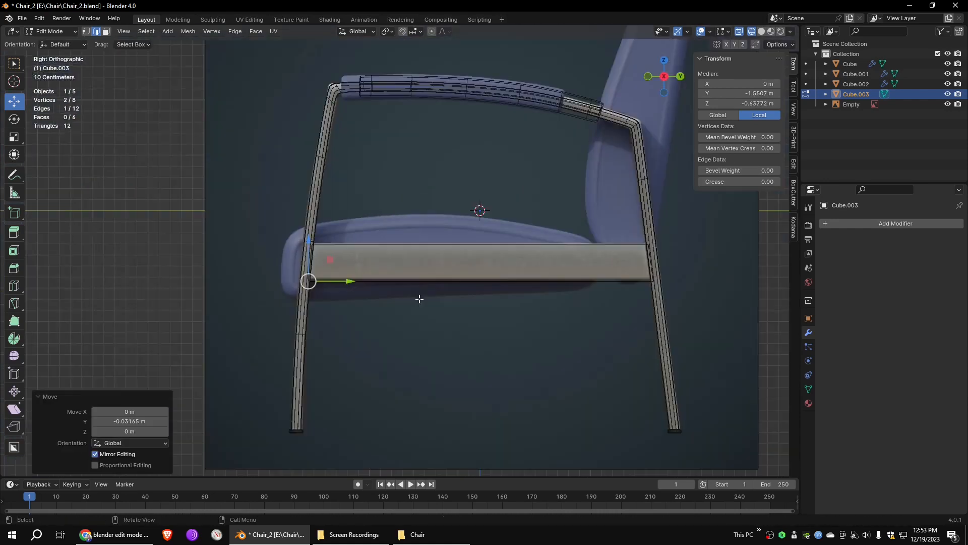
# - Move the block's two long sides along X, forming a thin rail in line with the frame's legs
pyautogui.moveTo(419, 299); pyautogui.dragTo(524, 328, button='middle')
pyautogui.moveTo(578, 149); pyautogui.dragTo(476, 345)
pyautogui.moveTo(561, 235); pyautogui.dragTo(607, 236)
pyautogui.moveTo(408, 161); pyautogui.dragTo(283, 345)
pyautogui.moveTo(382, 233); pyautogui.dragTo(581, 246)
pyautogui.click(617, 309)
# - Select the rail's long inner face in solid shading and nudge it along X
pyautogui.moveTo(667, 289); pyautogui.dragTo(499, 267, button='middle')
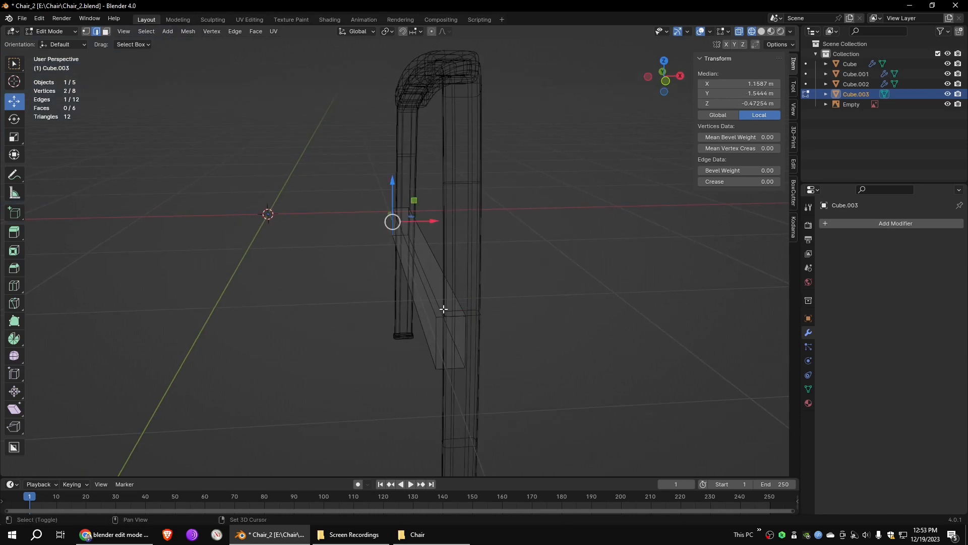
pyautogui.keyDown('shift'); pyautogui.click(437, 339); pyautogui.keyUp('shift')
pyautogui.press('3')
pyautogui.click(761, 31)
pyautogui.click(417, 283)
pyautogui.moveTo(444, 263); pyautogui.dragTo(451, 263)
# - Select the rail's two end faces in wireframe and delete them
pyautogui.click(561, 296)
pyautogui.moveTo(561, 296); pyautogui.dragTo(672, 296, button='middle')
pyautogui.hotkey('shift', 'z')
pyautogui.moveTo(550, 237); pyautogui.dragTo(499, 322)
pyautogui.keyDown('shift'); pyautogui.moveTo(173, 220); pyautogui.dragTo(88, 342); pyautogui.keyUp('shift')
pyautogui.press('x')
pyautogui.click(325, 224)
# - Add lengthwise supporting edge loops near the long edges on all four sides of the seat rail
pyautogui.click(761, 31)
pyautogui.moveTo(731, 252); pyautogui.dragTo(132, 296, button='middle')
pyautogui.moveTo(530, 276); pyautogui.dragTo(353, 242, button='middle')
pyautogui.hotkey('ctrl', 'r')
pyautogui.click(439, 259)
pyautogui.click(441, 244)
pyautogui.hotkey('ctrl', 'r')
pyautogui.scroll(3, 328, 242)
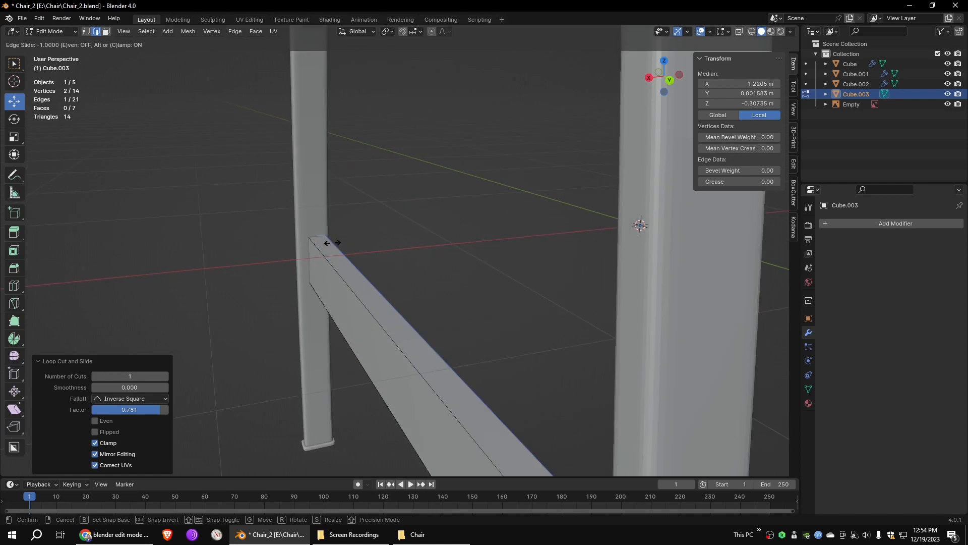
pyautogui.click(323, 237)
pyautogui.click(321, 231)
pyautogui.hotkey('ctrl', 'r')
pyautogui.moveTo(307, 256); pyautogui.dragTo(857, 244, button='middle')
pyautogui.click(298, 389)
pyautogui.click(307, 384)
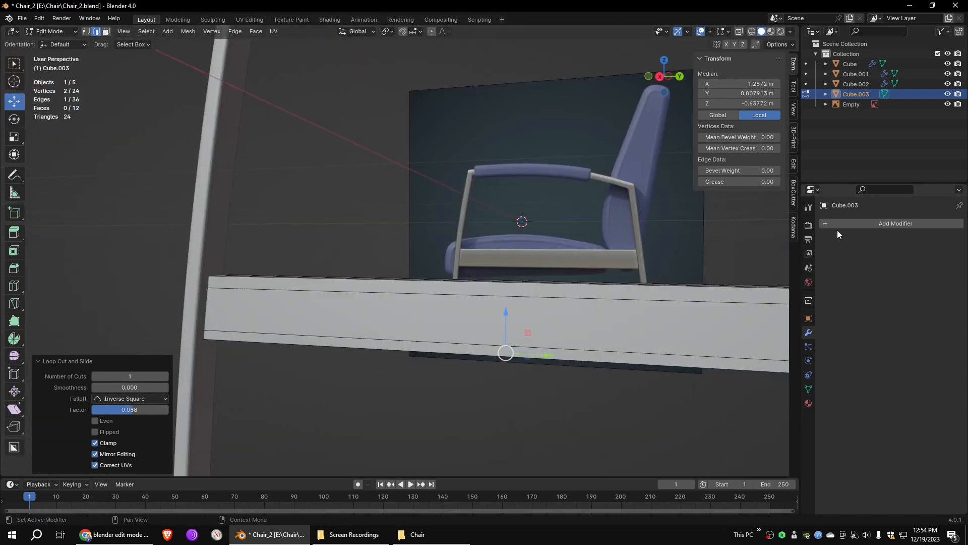
# - Give the seat rail a Subdivision Surface modifier with viewport level 2, and return to Object Mode
pyautogui.click(832, 223)
pyautogui.moveTo(814, 228)
pyautogui.click(882, 359)
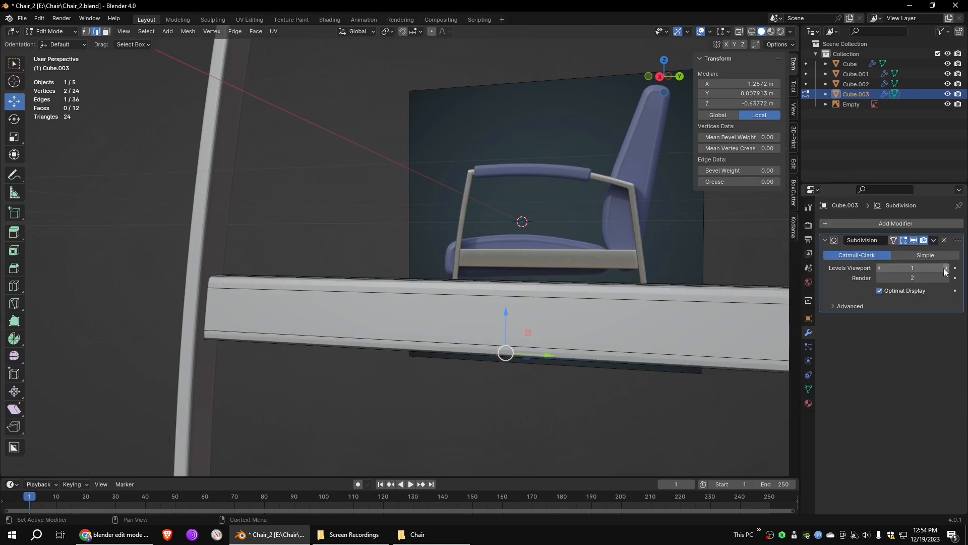
pyautogui.scroll(-3, 454, 253)
pyautogui.click(51, 31)
pyautogui.click(57, 43)
pyautogui.moveTo(630, 282); pyautogui.dragTo(622, 228, button='middle')
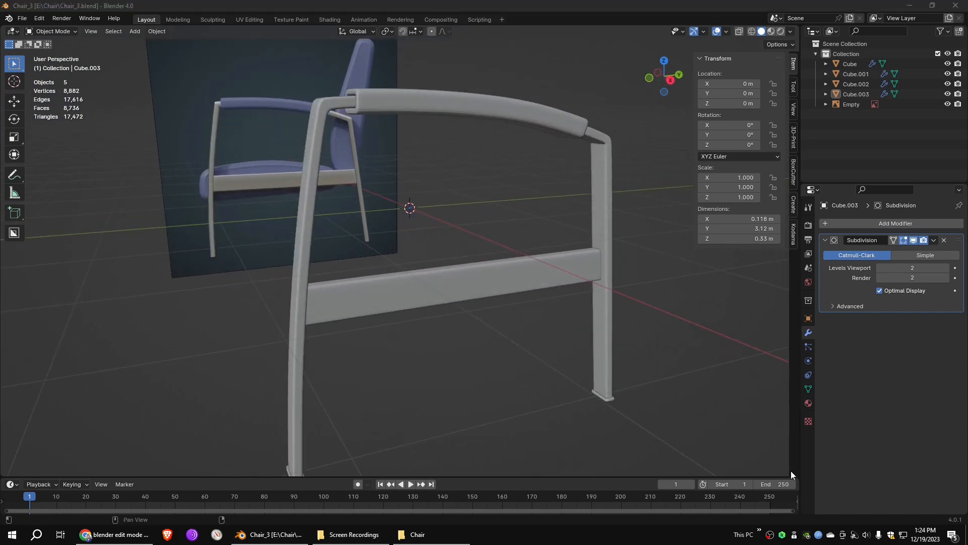
# - Add another cube for the seat cushion and view it from the right orthographic side
pyautogui.moveTo(600, 262); pyautogui.dragTo(618, 304, button='middle')
pyautogui.click(134, 31)
pyautogui.click(232, 53)
pyautogui.moveTo(556, 184); pyautogui.dragTo(559, 232, button='middle')
pyautogui.press('KP_3')
# - In wireframe Edit Mode, lower the cube's top to the cushion's height and extend its front end to the cushion's front
pyautogui.press('Tab')
pyautogui.click(752, 32)
pyautogui.moveTo(545, 147); pyautogui.dragTo(317, 216)
pyautogui.scroll(3, 404, 202)
pyautogui.moveTo(434, 89); pyautogui.dragTo(434, 228)
pyautogui.moveTo(333, 242); pyautogui.dragTo(270, 413)
pyautogui.moveTo(343, 329); pyautogui.dragTo(238, 329)
# - Add three vertical edge loops spread along the length of the cushion block
pyautogui.hotkey('ctrl', 'r')
pyautogui.click(357, 267)
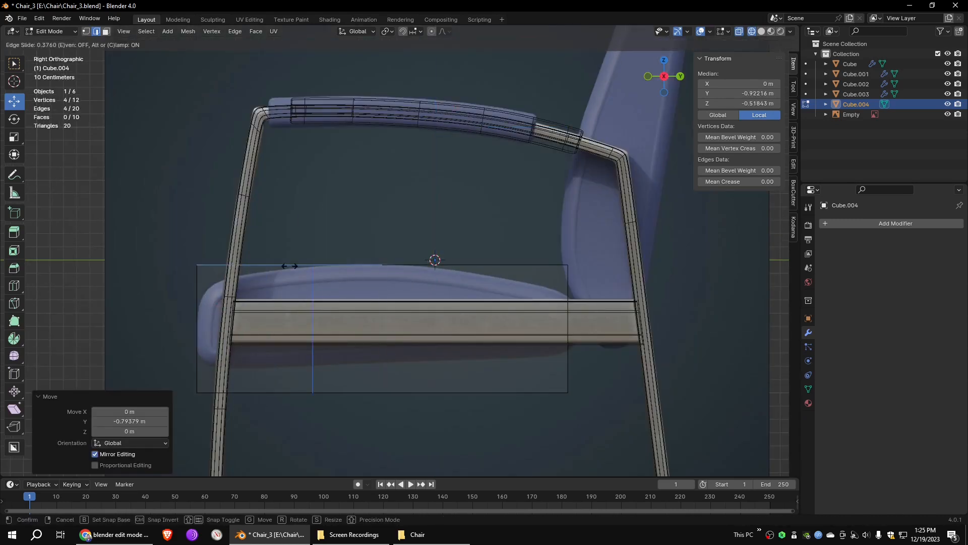
pyautogui.click(267, 266)
pyautogui.hotkey('ctrl', 'r')
pyautogui.click(379, 270)
pyautogui.click(329, 273)
pyautogui.hotkey('ctrl', 'r')
pyautogui.click(427, 269)
pyautogui.click(436, 268)
# - Raise the block's lower rear vertices and lower its upper rear vertices to match the cushion's back end
pyautogui.click(608, 352)
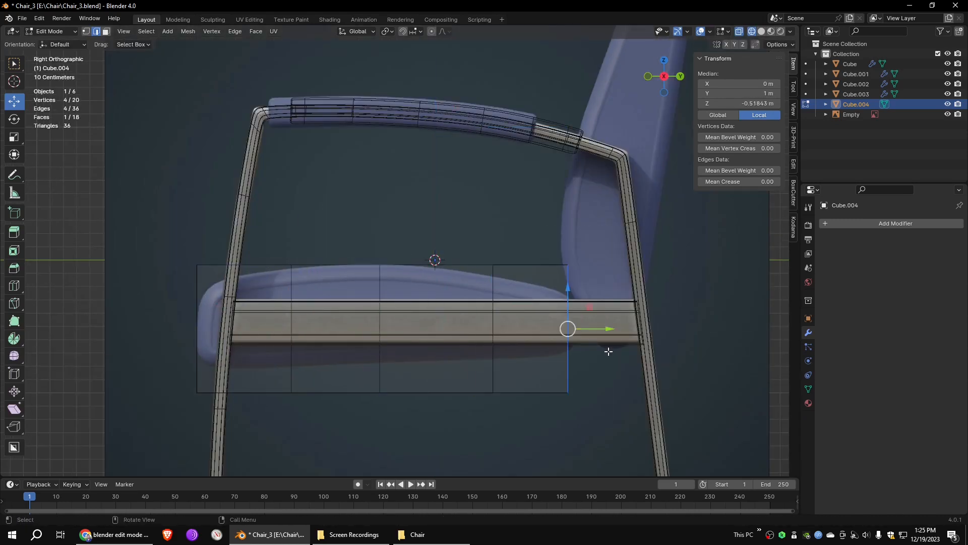
pyautogui.click(86, 32)
pyautogui.moveTo(568, 351); pyautogui.dragTo(568, 311)
pyautogui.moveTo(549, 243); pyautogui.dragTo(591, 283)
pyautogui.moveTo(568, 224); pyautogui.dragTo(568, 257)
# - Add a horizontal edge loop around the block and pull its upper and lower front corners in to the cushion's outline
pyautogui.hotkey('ctrl', 'r')
pyautogui.click(198, 322)
pyautogui.click(216, 318)
pyautogui.moveTo(178, 245); pyautogui.dragTo(216, 283)
pyautogui.moveTo(197, 265); pyautogui.dragTo(207, 282)
pyautogui.moveTo(178, 374); pyautogui.dragTo(204, 366)
# - Raise the cushion block's lower vertices along its length to the reference underside and reposition the second and fourth columns' middle vertices
pyautogui.moveTo(273, 376); pyautogui.dragTo(311, 411)
pyautogui.moveTo(292, 392); pyautogui.dragTo(294, 365)
pyautogui.moveTo(361, 376); pyautogui.dragTo(399, 411)
pyautogui.moveTo(380, 392); pyautogui.dragTo(382, 363)
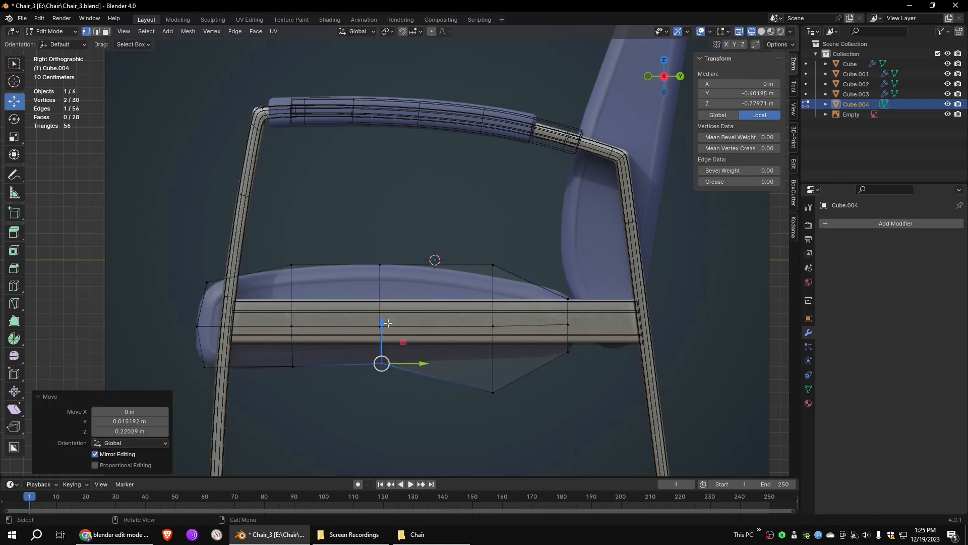
pyautogui.click(375, 285)
pyautogui.moveTo(274, 309); pyautogui.dragTo(311, 345)
pyautogui.moveTo(294, 289); pyautogui.dragTo(294, 282)
pyautogui.moveTo(475, 309); pyautogui.dragTo(511, 345)
pyautogui.press('g')
pyautogui.moveTo(475, 376); pyautogui.dragTo(510, 411)
pyautogui.press('g')
# - Push the block's rear middle vertices outward and fit the upper vertices near the rear to the cushion's sloping outline
pyautogui.moveTo(575, 328); pyautogui.dragTo(585, 328)
pyautogui.moveTo(476, 247); pyautogui.dragTo(507, 278)
pyautogui.moveTo(494, 241); pyautogui.dragTo(495, 252)
pyautogui.moveTo(554, 283); pyautogui.dragTo(580, 310)
pyautogui.moveTo(572, 303); pyautogui.dragTo(569, 297)
pyautogui.moveTo(479, 301); pyautogui.dragTo(498, 318)
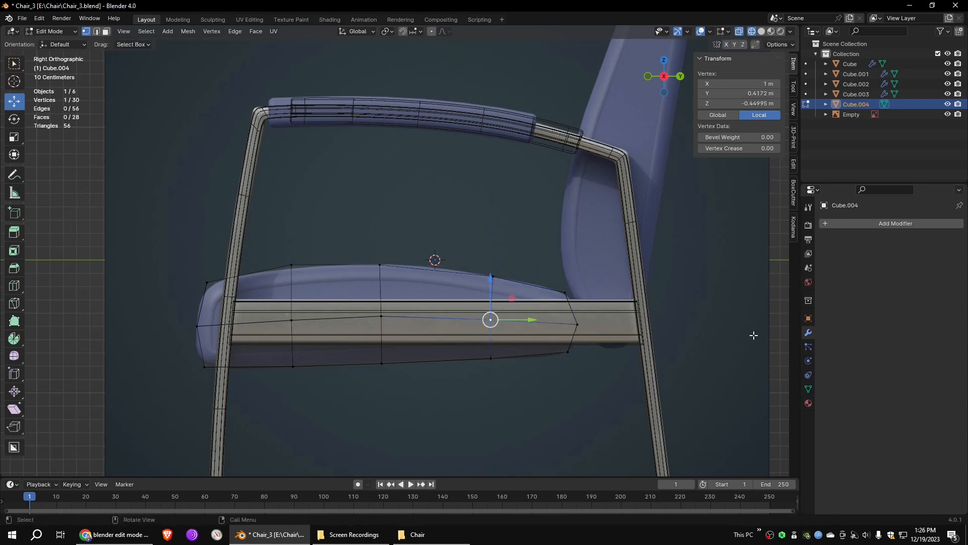
# - Add a Subdivision Surface modifier to the seat cushion block
pyautogui.click(842, 223)
pyautogui.moveTo(841, 225)
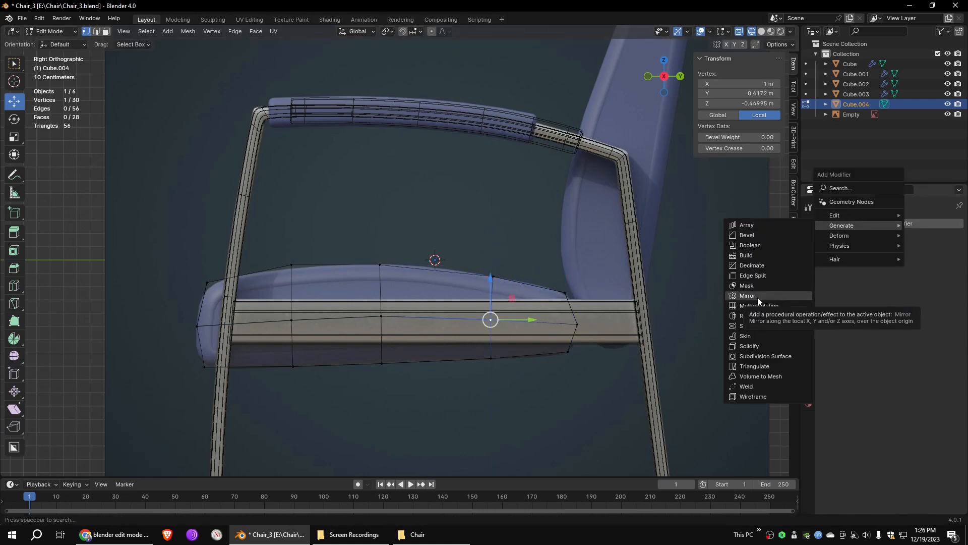
pyautogui.click(765, 356)
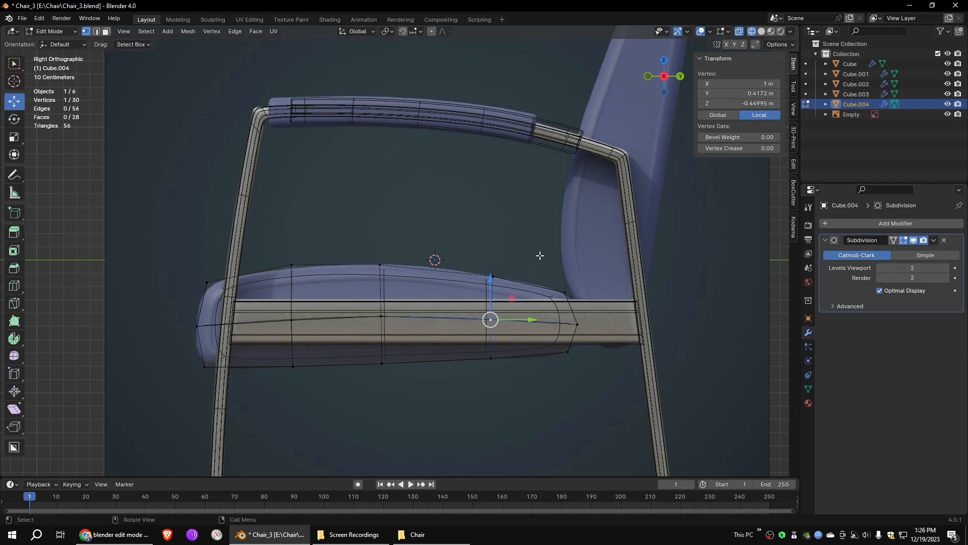
# - Move the block's inner side along X close to the chair's centre line and delete its faces
pyautogui.scroll(-3, 543, 266)
pyautogui.moveTo(369, 225); pyautogui.dragTo(503, 255, button='middle')
pyautogui.moveTo(281, 202); pyautogui.dragTo(153, 453)
pyautogui.press('g')
pyautogui.press('x')
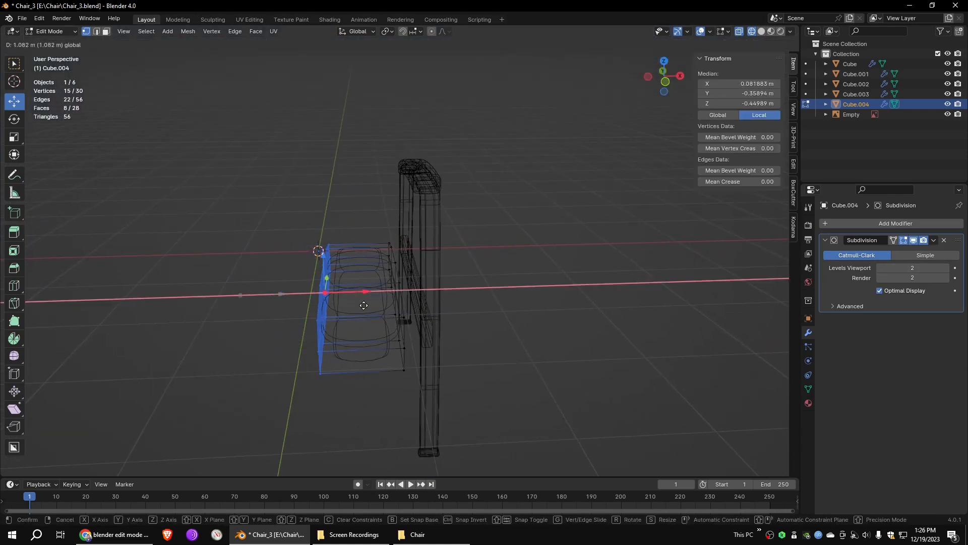
pyautogui.click(364, 306)
pyautogui.press('x')
pyautogui.click(369, 292)
# - Return to solid shading, add a Mirror modifier on the X axis and place it above the Subdivision modifier
pyautogui.moveTo(369, 293)
pyautogui.mouseDown(button='middle')
pyautogui.moveTo(485, 295)
pyautogui.moveTo(486, 239)
pyautogui.moveTo(536, 231)
pyautogui.moveTo(483, 245)
pyautogui.mouseUp(button='middle')
pyautogui.hotkey('shift', 'z')
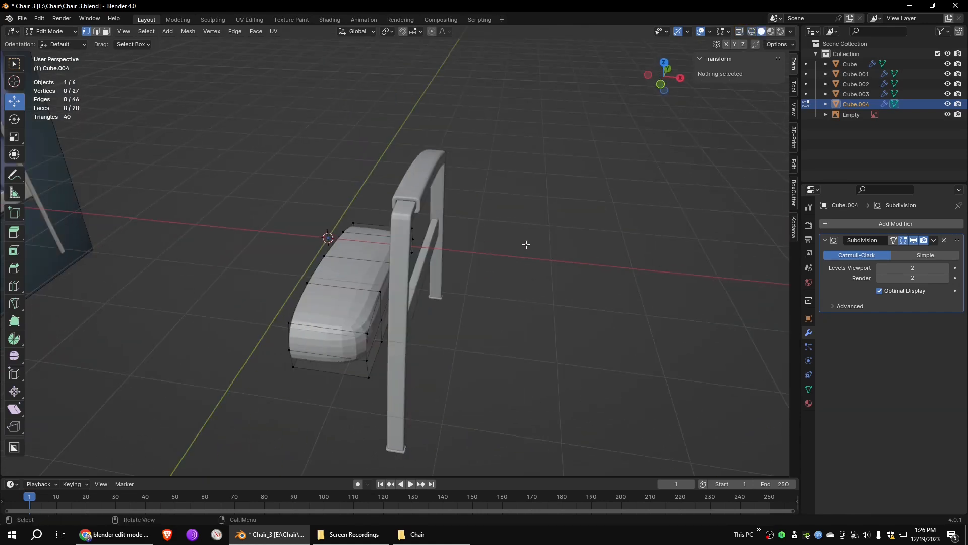
pyautogui.click(827, 224)
pyautogui.moveTo(825, 227)
pyautogui.click(867, 293)
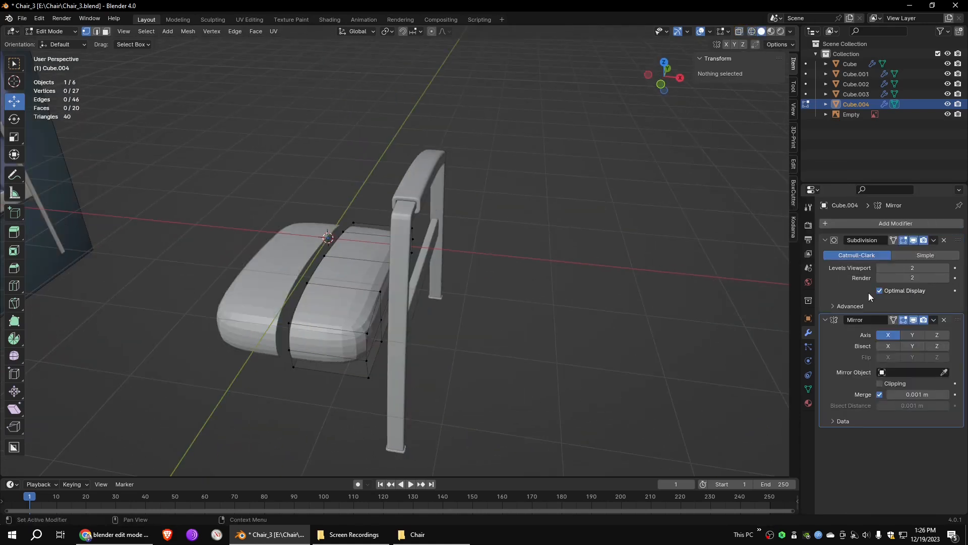
pyautogui.moveTo(958, 240); pyautogui.dragTo(958, 356)
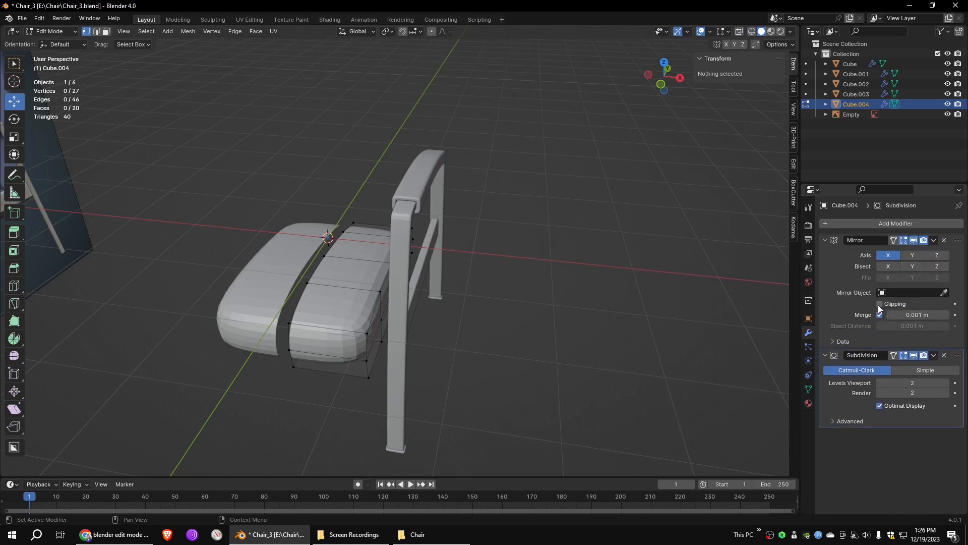
# - Enable Clipping on the Mirror modifier and move the cushion's open inner edge to the centre line to join both halves
pyautogui.moveTo(333, 274); pyautogui.dragTo(361, 250, button='middle')
pyautogui.moveTo(358, 221); pyautogui.dragTo(293, 422)
pyautogui.moveTo(365, 293); pyautogui.dragTo(327, 295)
pyautogui.moveTo(478, 278)
pyautogui.mouseDown(button='middle')
pyautogui.moveTo(484, 307)
pyautogui.moveTo(467, 288)
pyautogui.mouseUp(button='middle')
pyautogui.scroll(-1, 467, 287)
pyautogui.moveTo(405, 194); pyautogui.dragTo(371, 390)
pyautogui.scroll(2, 456, 309)
pyautogui.click(499, 315)
pyautogui.moveTo(499, 315); pyautogui.dragTo(477, 284, button='middle')
# - In Object Mode, select the reference image and the seat cushion and isolate them in Local View
pyautogui.click(146, 31)
pyautogui.press('Tab')
pyautogui.click(237, 111)
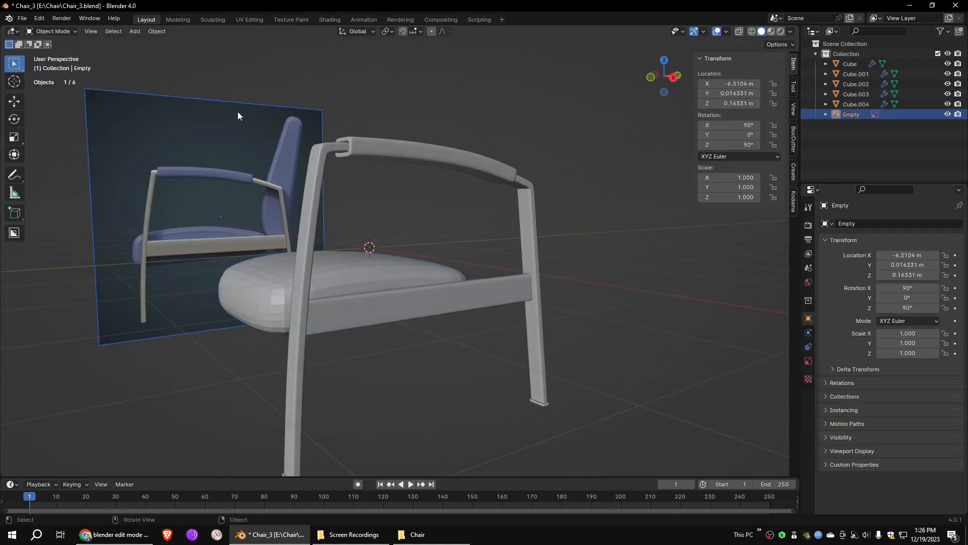
pyautogui.keyDown('shift'); pyautogui.click(391, 265); pyautogui.keyUp('shift')
pyautogui.click(157, 32)
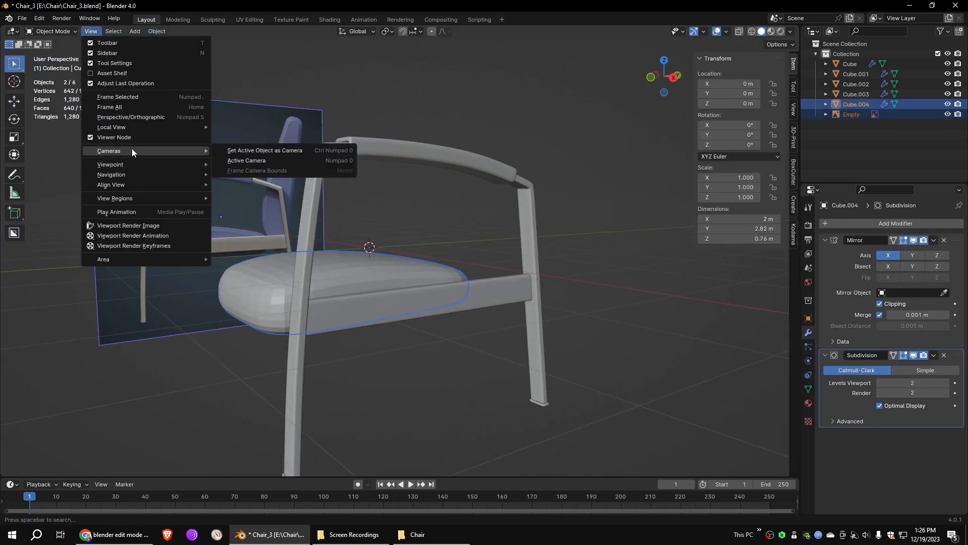
pyautogui.moveTo(132, 127)
pyautogui.click(258, 125)
pyautogui.moveTo(599, 255); pyautogui.dragTo(552, 256, button='middle')
pyautogui.click(525, 256)
pyautogui.scroll(3, 525, 255)
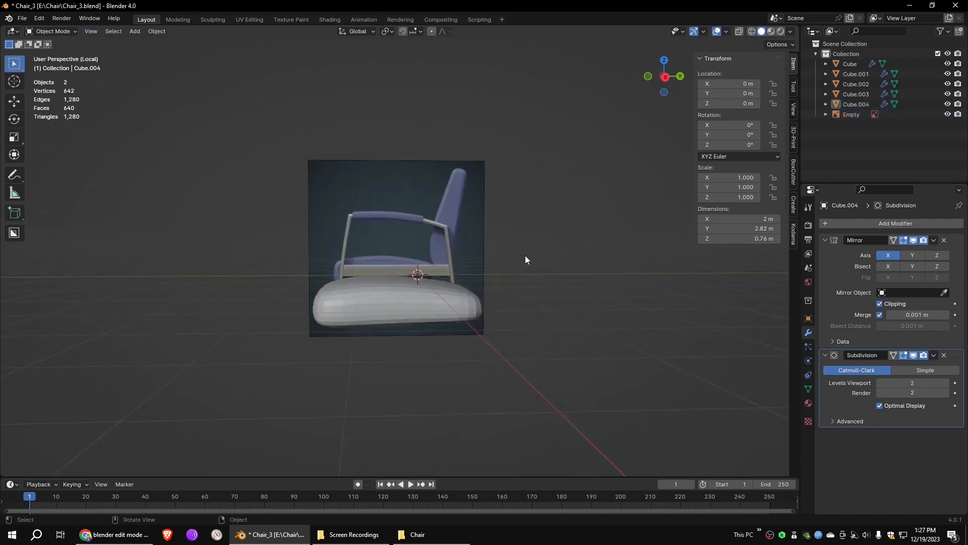
# - In the right side view, add a vertical loop cut near the cushion's rear end and nudge the rear vertices slightly backward
pyautogui.click(462, 303)
pyautogui.click(666, 77)
pyautogui.scroll(6, 513, 329)
pyautogui.press('Tab')
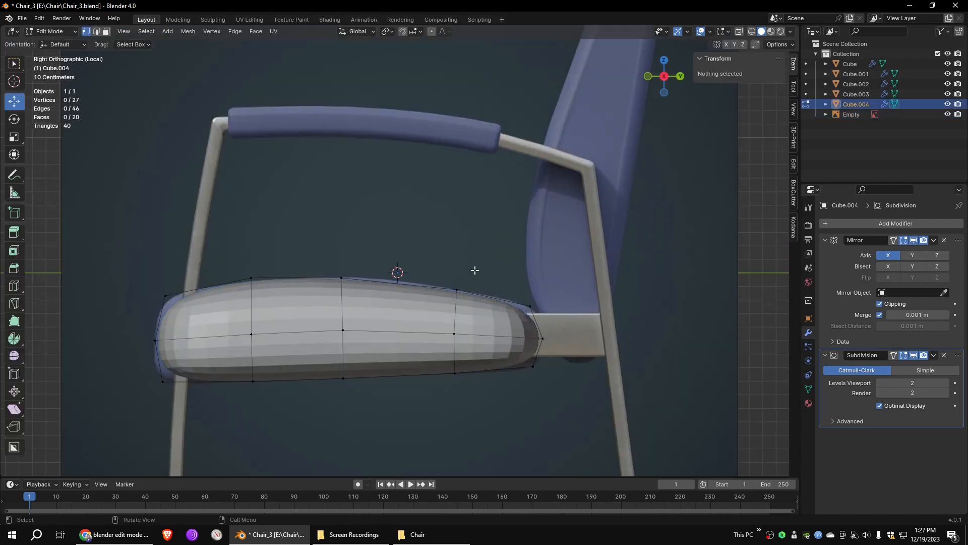
pyautogui.hotkey('ctrl', 'r')
pyautogui.click(510, 309)
pyautogui.click(515, 304)
pyautogui.hotkey('shift', 'z')
pyautogui.moveTo(582, 254); pyautogui.dragTo(525, 386)
pyautogui.moveTo(566, 338); pyautogui.dragTo(568, 338)
# - Add a vertical loop cut near the cushion's front end and nudge the front vertices slightly forward
pyautogui.moveTo(222, 308); pyautogui.dragTo(135, 404)
pyautogui.hotkey('ctrl', 'r')
pyautogui.click(224, 292)
pyautogui.click(210, 292)
pyautogui.moveTo(177, 270); pyautogui.dragTo(135, 403)
pyautogui.moveTo(197, 340); pyautogui.dragTo(192, 339)
pyautogui.click(169, 290)
# - Slide three of the cushion's inner vertical vertex columns along its length to even out their spacing
pyautogui.scroll(-2, 211, 273)
pyautogui.moveTo(386, 245); pyautogui.dragTo(351, 389)
pyautogui.moveTo(400, 305); pyautogui.dragTo(407, 305)
pyautogui.moveTo(331, 253); pyautogui.dragTo(283, 363)
pyautogui.moveTo(337, 306); pyautogui.dragTo(343, 306)
pyautogui.moveTo(457, 261); pyautogui.dragTo(424, 360)
pyautogui.moveTo(478, 307); pyautogui.dragTo(470, 307)
pyautogui.scroll(4, 530, 273)
pyautogui.scroll(-5, 530, 273)
pyautogui.click(467, 346)
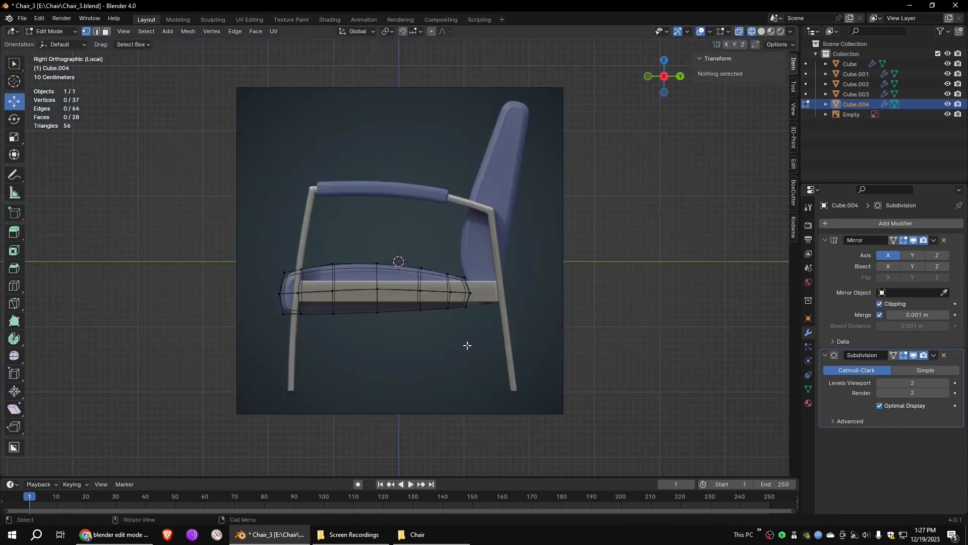
# - Select all faces on the cushion's outer side and inset them by about 0.105 m
pyautogui.scroll(-1, 603, 348)
pyautogui.moveTo(603, 348); pyautogui.dragTo(559, 379, button='middle')
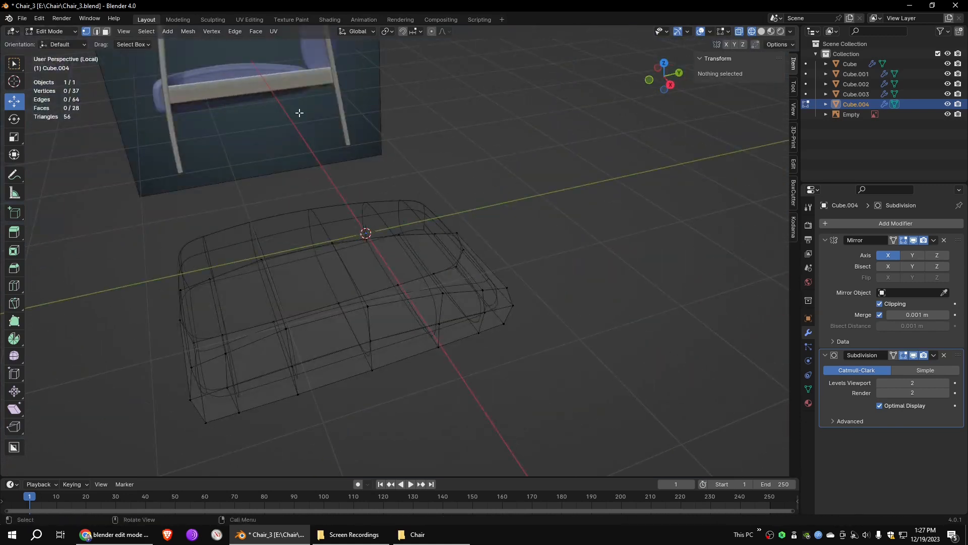
pyautogui.moveTo(531, 273); pyautogui.dragTo(499, 343, button='middle')
pyautogui.moveTo(457, 358); pyautogui.dragTo(187, 407)
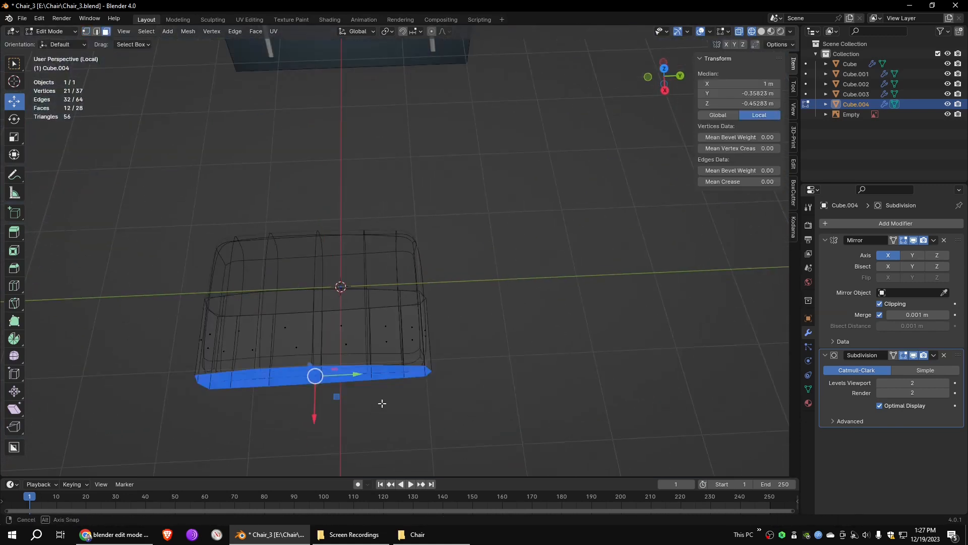
pyautogui.moveTo(373, 413); pyautogui.dragTo(423, 354, button='middle')
pyautogui.click(762, 32)
pyautogui.scroll(2, 565, 253)
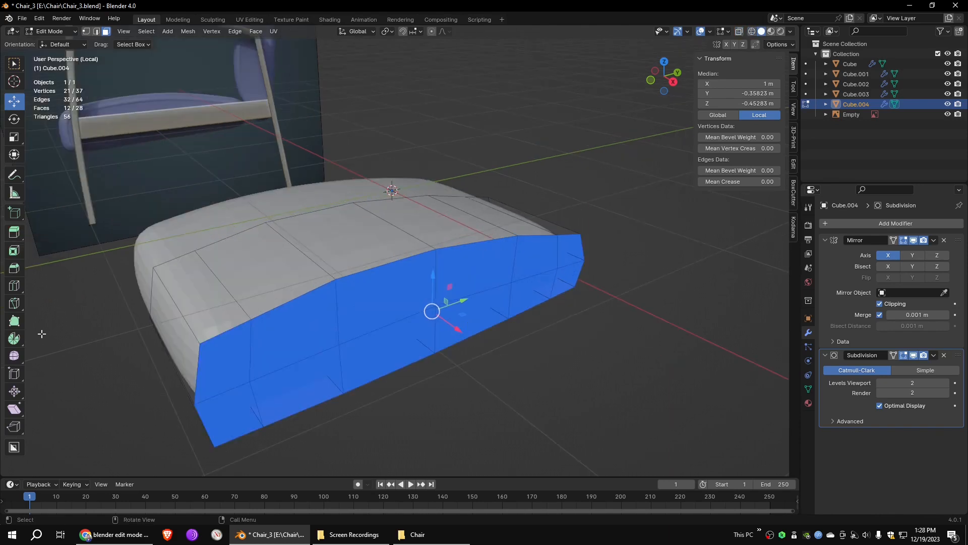
pyautogui.moveTo(445, 273); pyautogui.dragTo(439, 291)
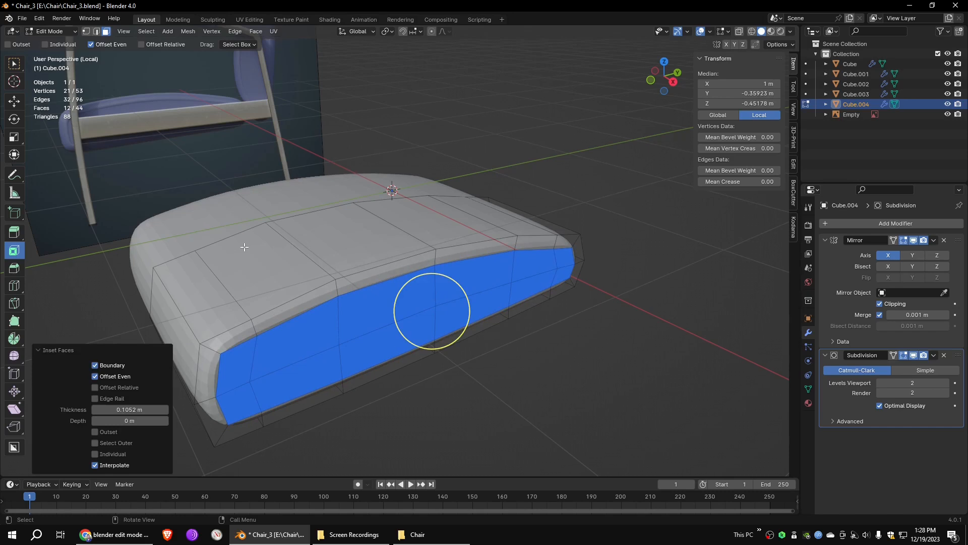
# - Add a lengthwise loop cut around the cushion close to its outer side, with a slide factor of about -0.545
pyautogui.hotkey('ctrl', 'r')
pyautogui.click(290, 244)
pyautogui.click(310, 260)
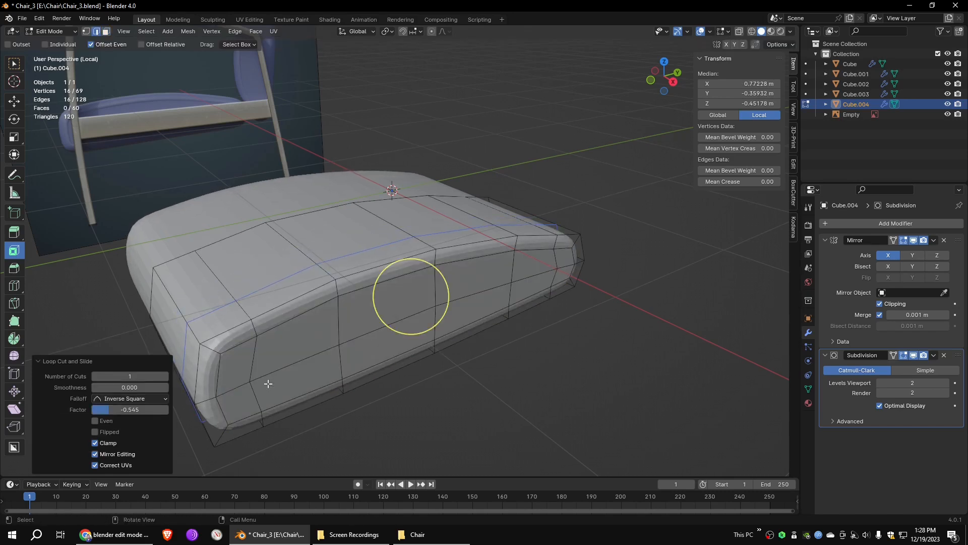
# - Select the inset faces on the cushion's outer side and separate them into their own object
pyautogui.click(107, 32)
pyautogui.keyDown('shift'); pyautogui.moveTo(256, 376); pyautogui.dragTo(243, 389); pyautogui.keyUp('shift')
pyautogui.keyDown('shift'); pyautogui.moveTo(348, 339); pyautogui.dragTo(332, 352); pyautogui.keyUp('shift')
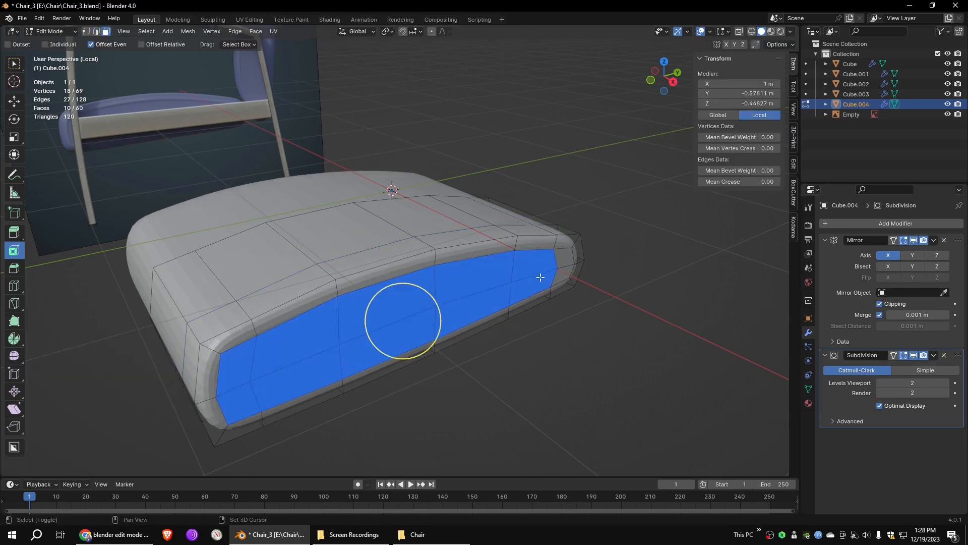
pyautogui.rightClick(484, 475)
pyautogui.moveTo(482, 480)
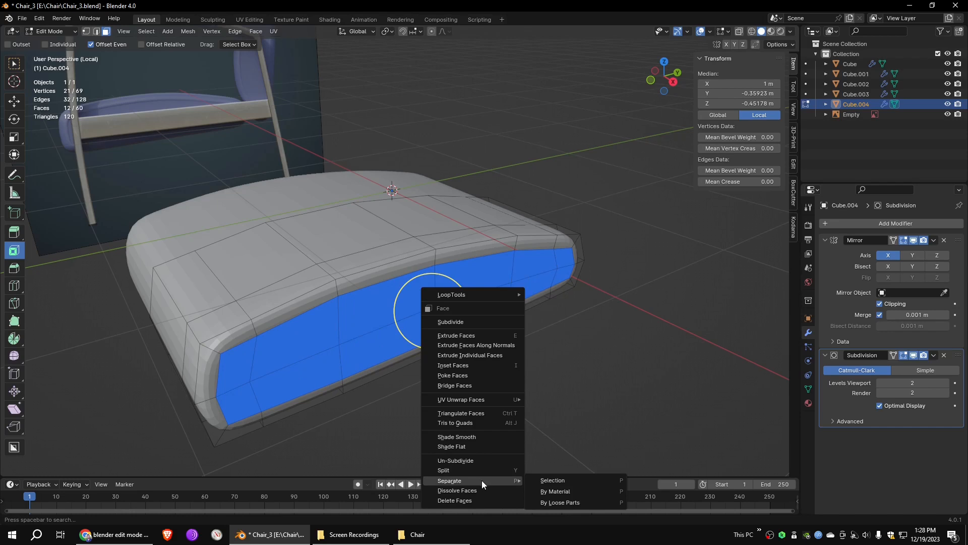
pyautogui.click(549, 481)
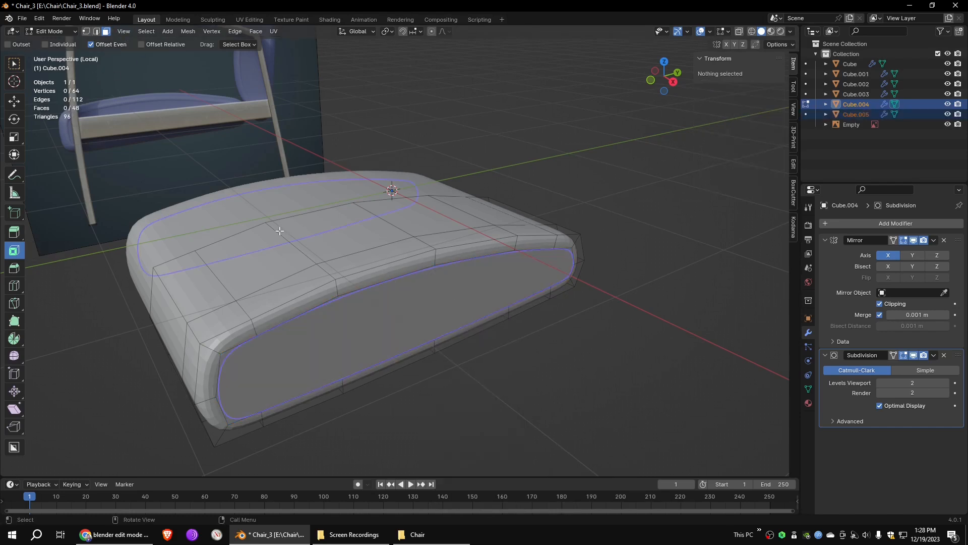
# - Select the edge loop around the cushion's side opening and extrude it inward about 0.02 m along X
pyautogui.press('Tab')
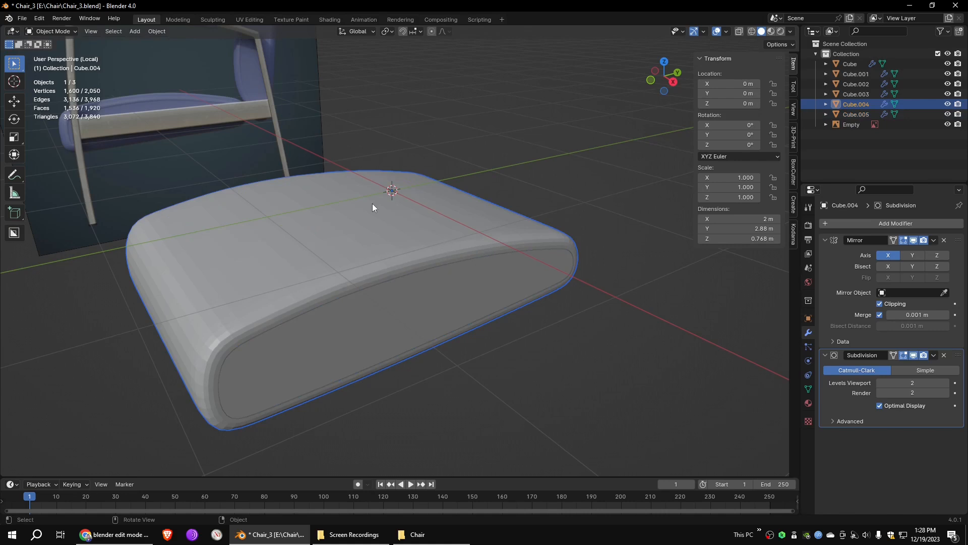
pyautogui.press('Tab')
pyautogui.click(96, 31)
pyautogui.keyDown('shift'); pyautogui.click(239, 345); pyautogui.keyUp('shift')
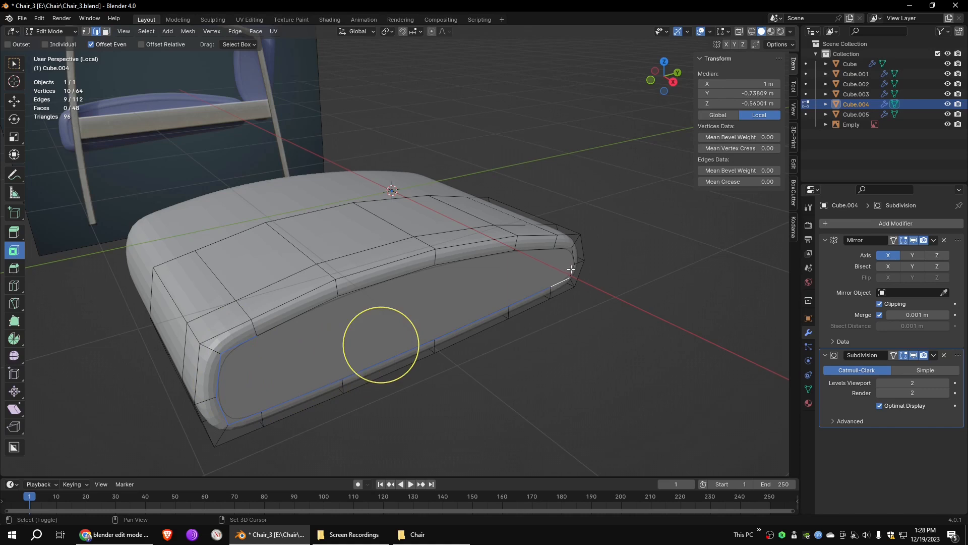
pyautogui.keyDown('shift'); pyautogui.click(385, 276); pyautogui.keyUp('shift')
pyautogui.keyDown('shift'); pyautogui.click(299, 314); pyautogui.keyUp('shift')
pyautogui.moveTo(633, 330); pyautogui.dragTo(631, 214, button='middle')
pyautogui.keyDown('shift'); pyautogui.click(340, 315); pyautogui.keyUp('shift')
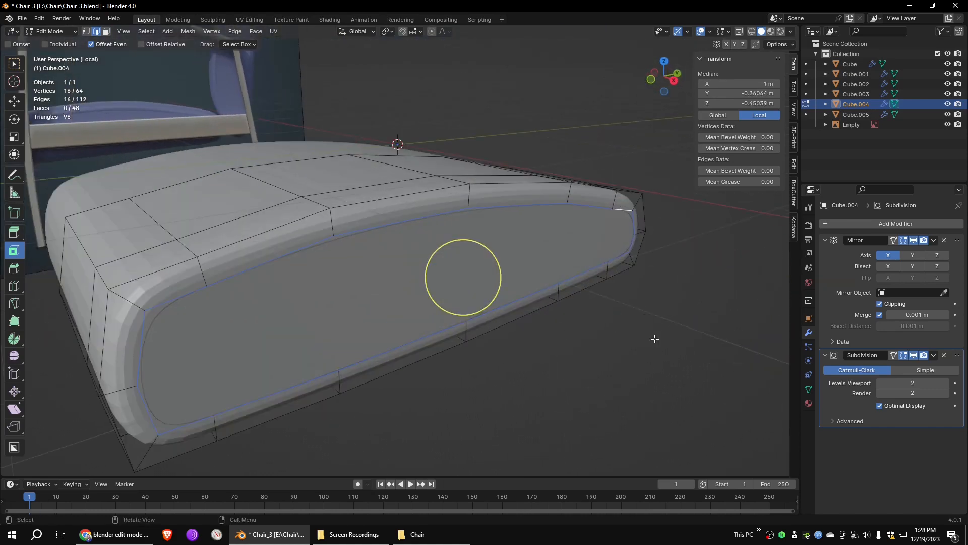
pyautogui.press('e')
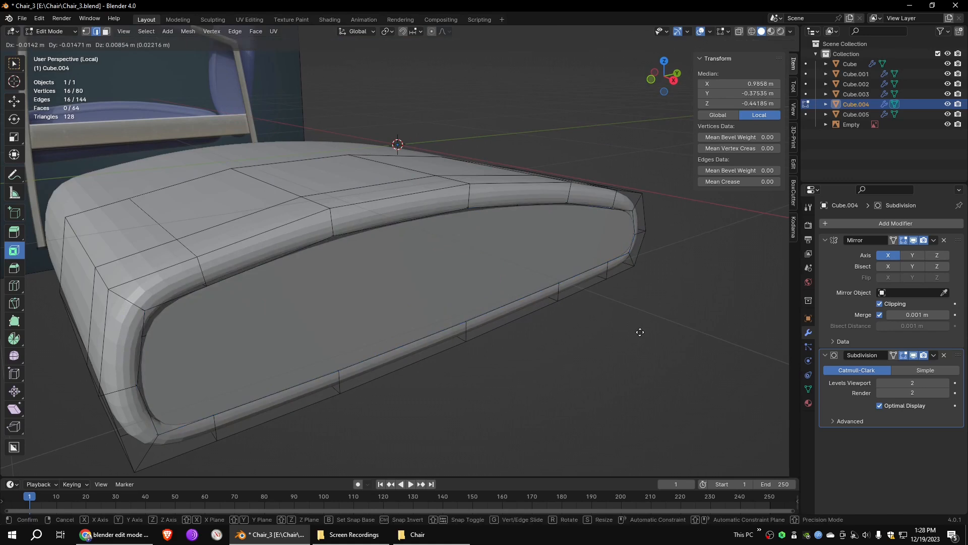
pyautogui.press('x')
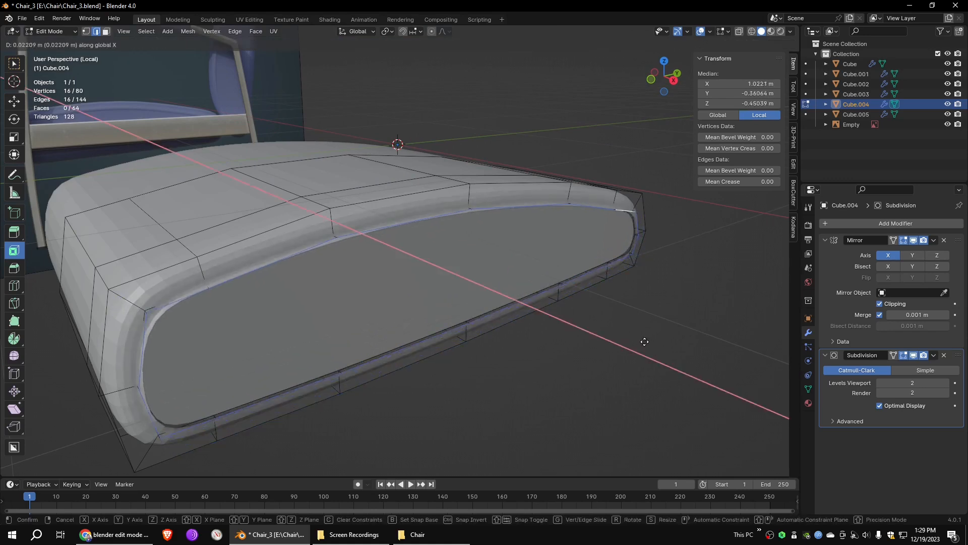
pyautogui.click(640, 337)
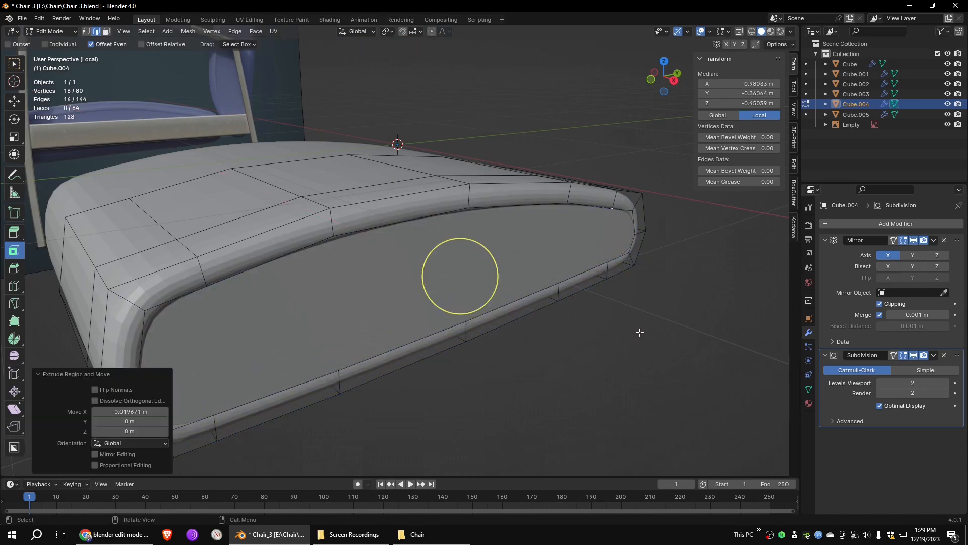
# - Edit the separated side panel, select its boundary edge loop and extrude it inward about 0.03 m along X
pyautogui.click(50, 31)
pyautogui.click(48, 39)
pyautogui.click(370, 285)
pyautogui.press('Tab')
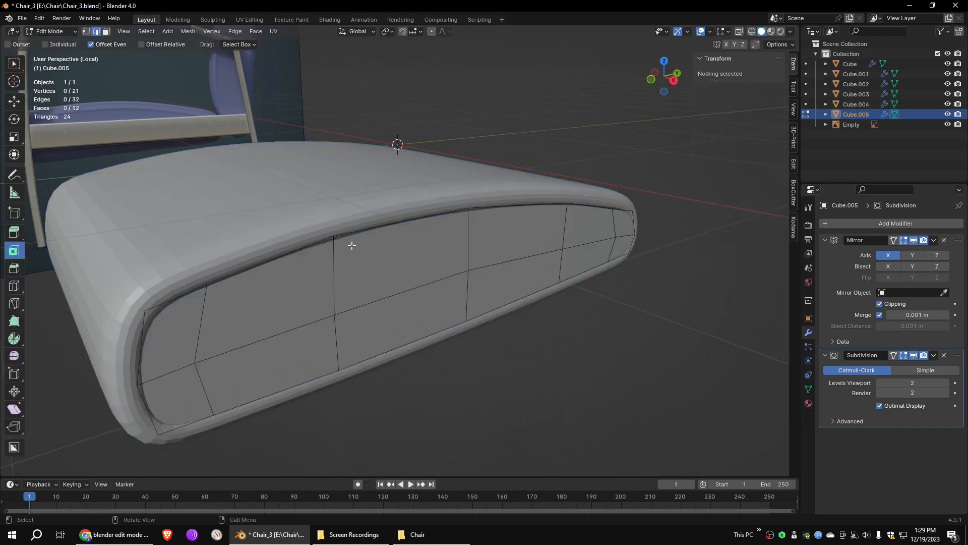
pyautogui.keyDown('shift'); pyautogui.click(391, 223); pyautogui.keyUp('shift')
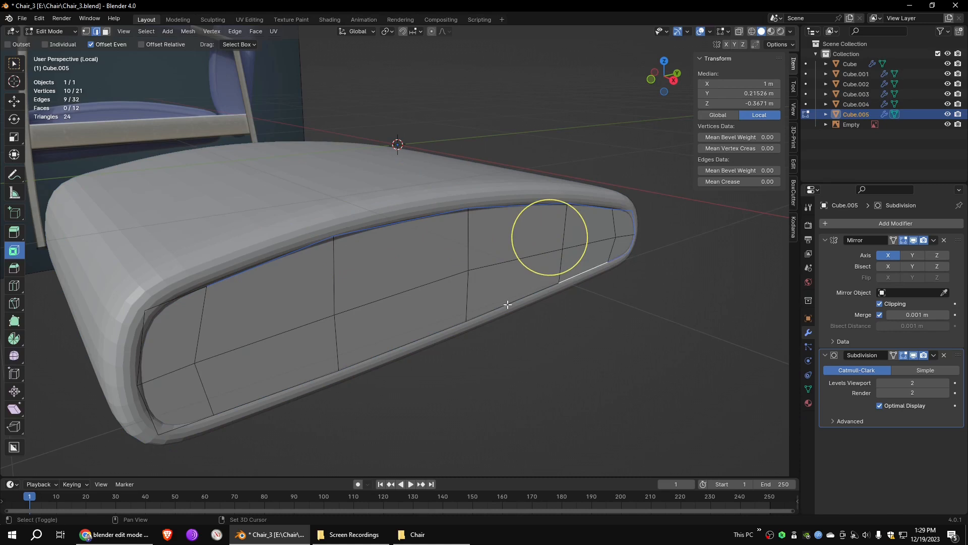
pyautogui.keyDown('shift'); pyautogui.click(433, 329); pyautogui.keyUp('shift')
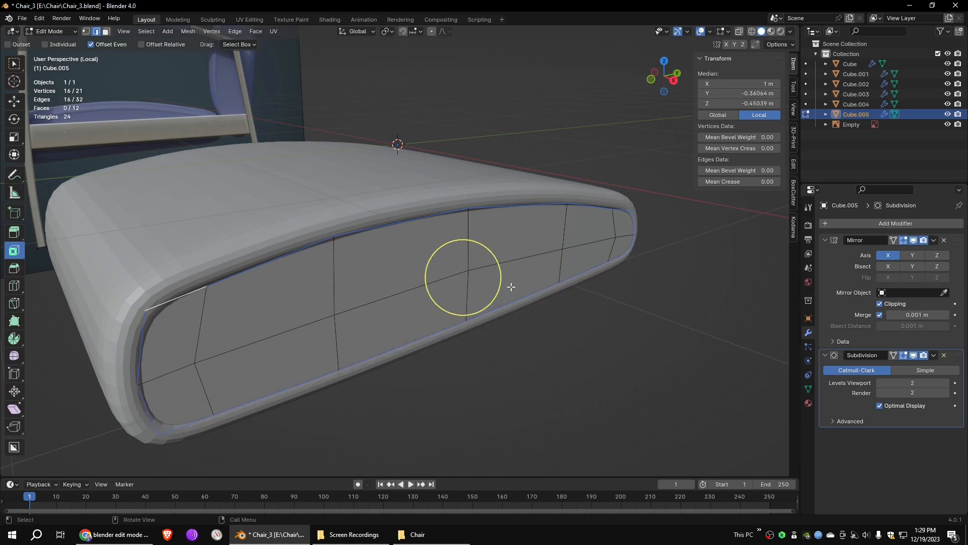
pyautogui.press('e')
pyautogui.press('x')
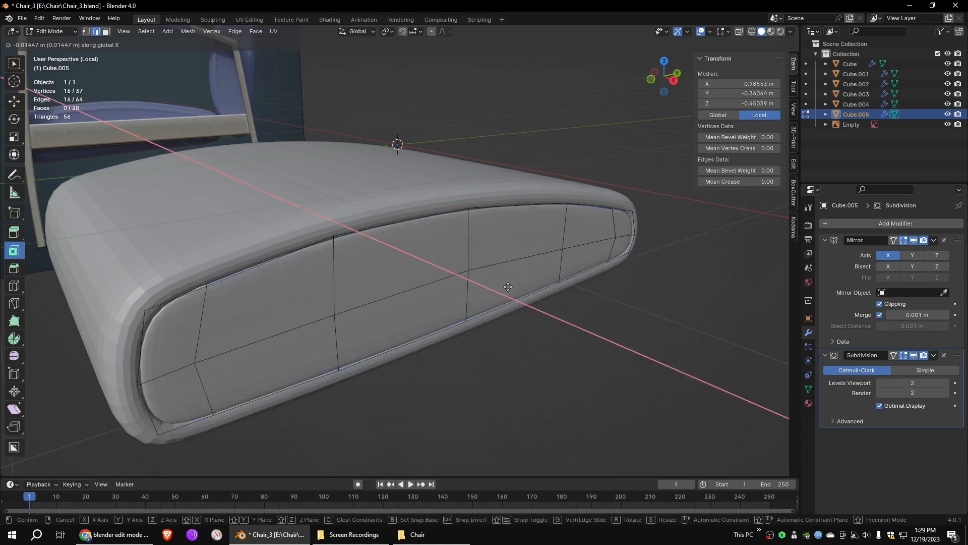
pyautogui.click(458, 275)
pyautogui.click(14, 104)
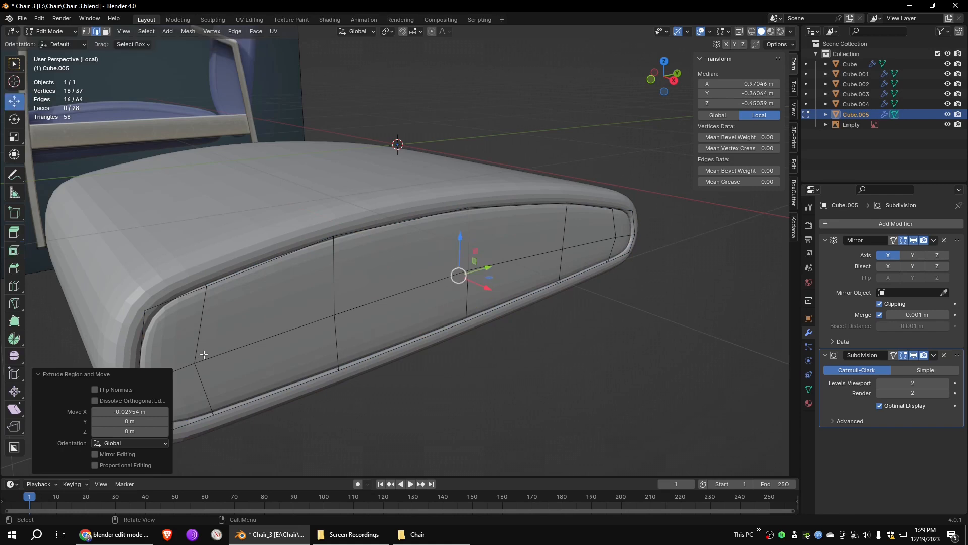
pyautogui.click(688, 281)
# - Inset the side panel's outer faces by about 0.035 m and leave Edit Mode
pyautogui.scroll(-2, 688, 282)
pyautogui.click(106, 32)
pyautogui.scroll(2, 301, 320)
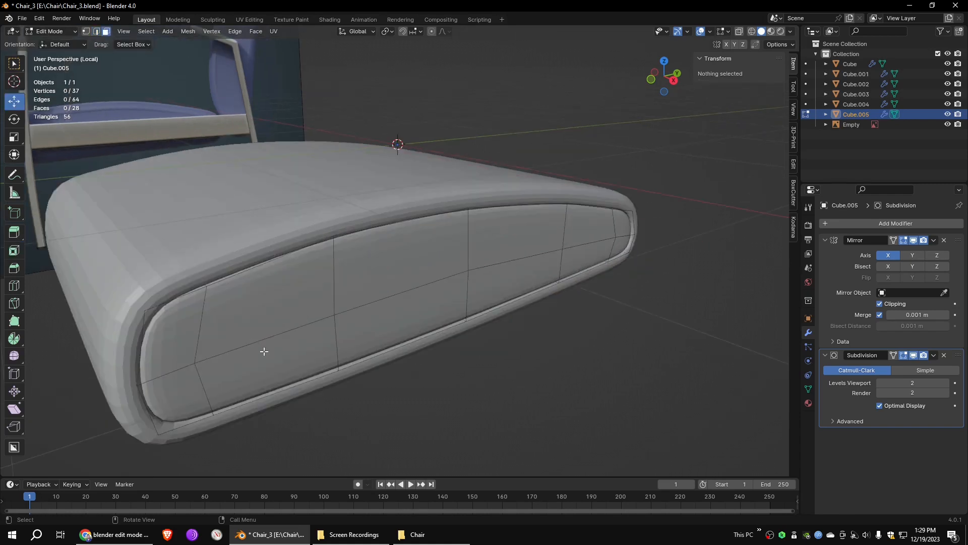
pyautogui.moveTo(301, 320); pyautogui.dragTo(188, 367)
pyautogui.keyDown('shift'); pyautogui.moveTo(365, 299); pyautogui.dragTo(386, 315); pyautogui.keyUp('shift')
pyautogui.keyDown('shift'); pyautogui.moveTo(504, 255); pyautogui.dragTo(524, 272); pyautogui.keyUp('shift')
pyautogui.keyDown('shift'); pyautogui.moveTo(619, 239); pyautogui.dragTo(610, 230); pyautogui.keyUp('shift')
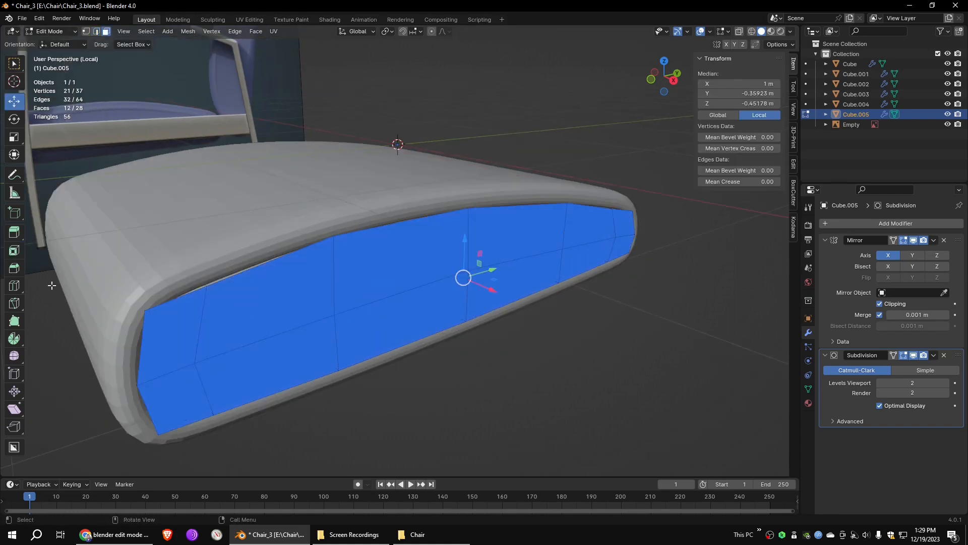
pyautogui.rightClick(289, 197)
pyautogui.click(252, 254)
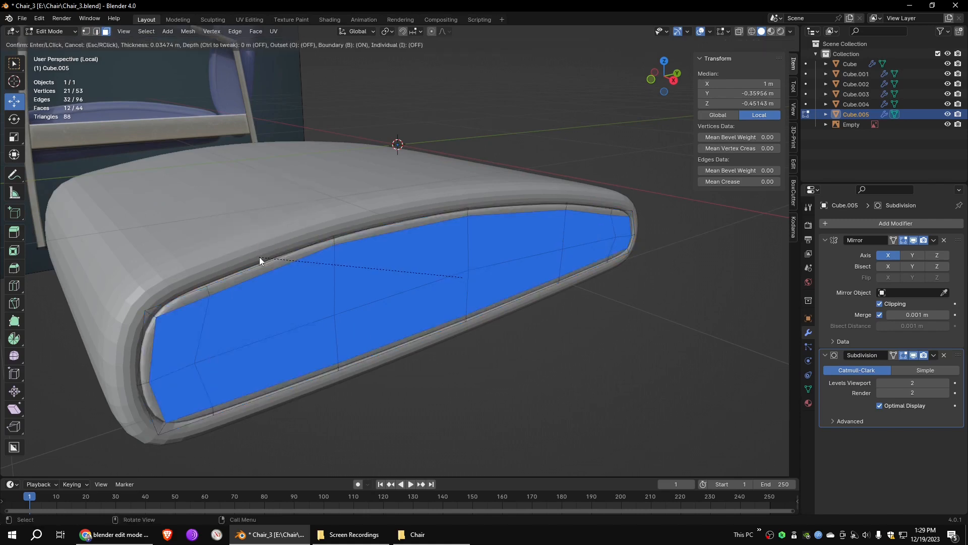
pyautogui.click(260, 256)
pyautogui.click(600, 336)
pyautogui.press('Tab')
pyautogui.scroll(-3, 577, 259)
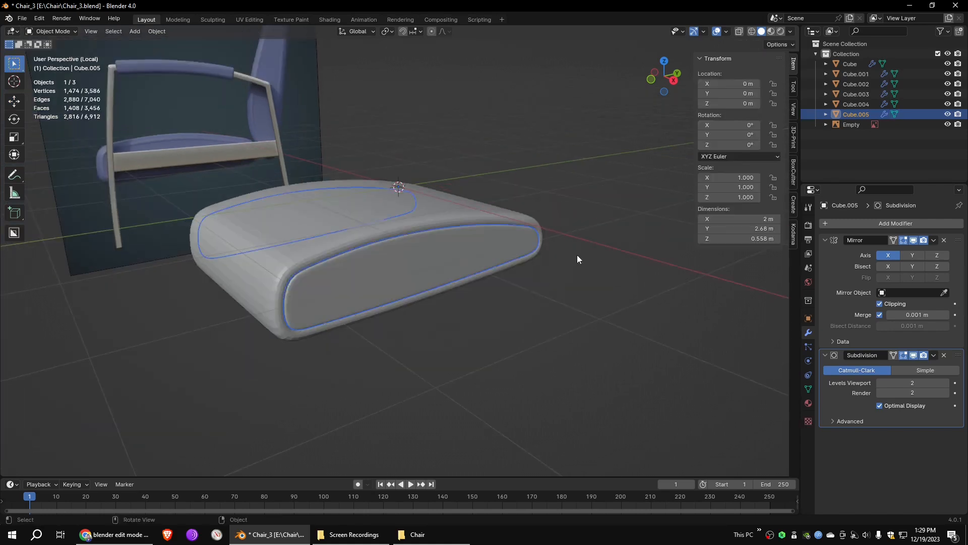
# - Join the side panel and the seat cushion into one object and exit local view
pyautogui.keyDown('shift'); pyautogui.click(505, 238); pyautogui.keyUp('shift')
pyautogui.click(154, 32)
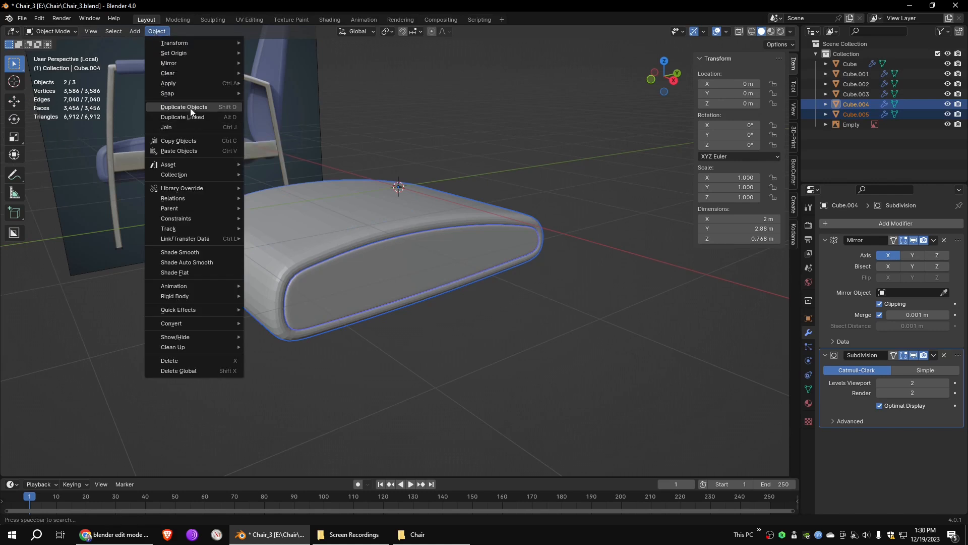
pyautogui.click(189, 127)
pyautogui.moveTo(600, 265); pyautogui.dragTo(589, 280, button='middle')
pyautogui.click(91, 31)
pyautogui.moveTo(114, 130)
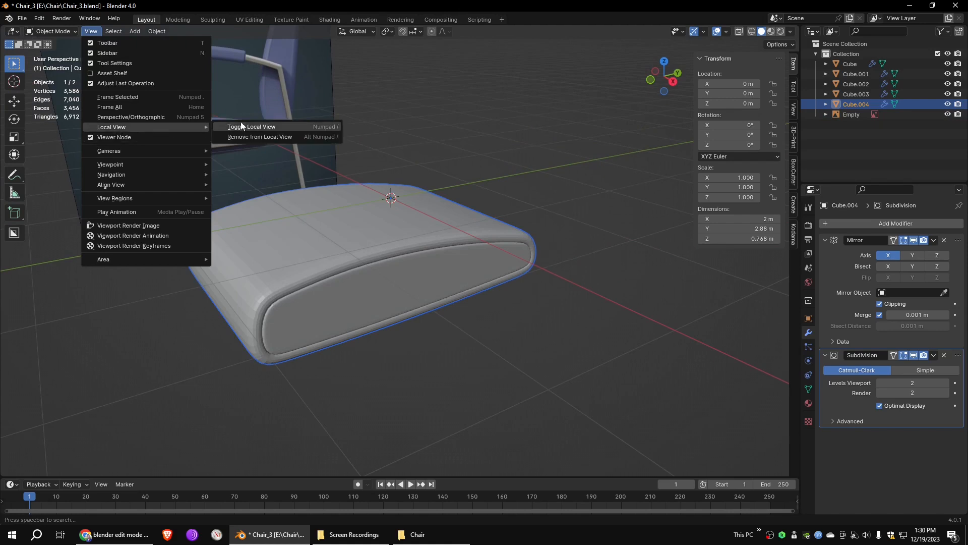
pyautogui.click(240, 123)
pyautogui.moveTo(637, 271); pyautogui.dragTo(548, 247, button='middle')
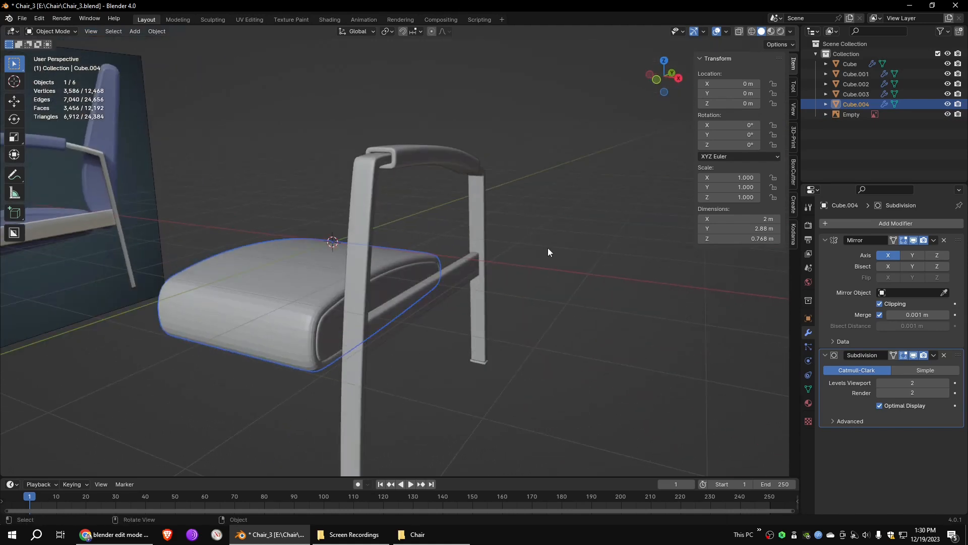
# - Duplicate the joined seat cushion in place to start the backrest
pyautogui.click(135, 31)
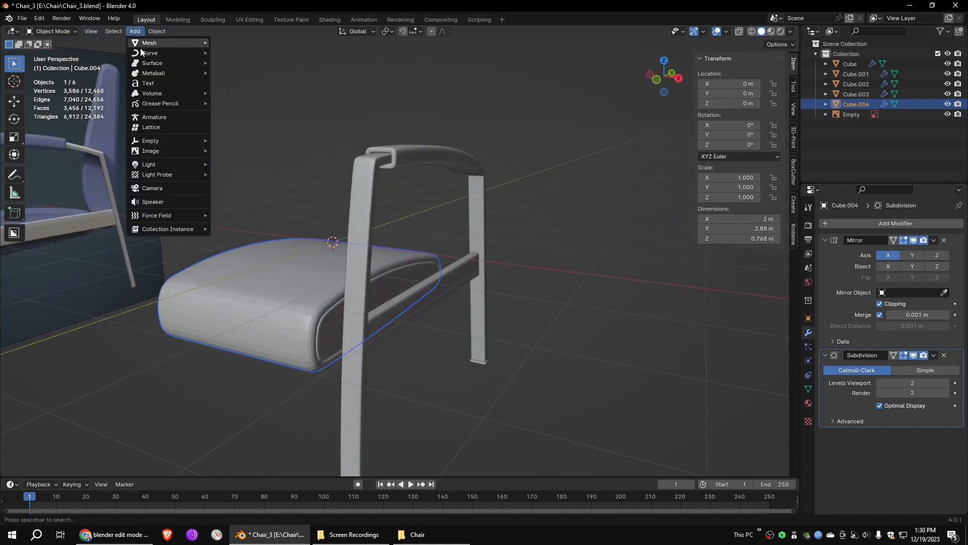
pyautogui.moveTo(157, 31)
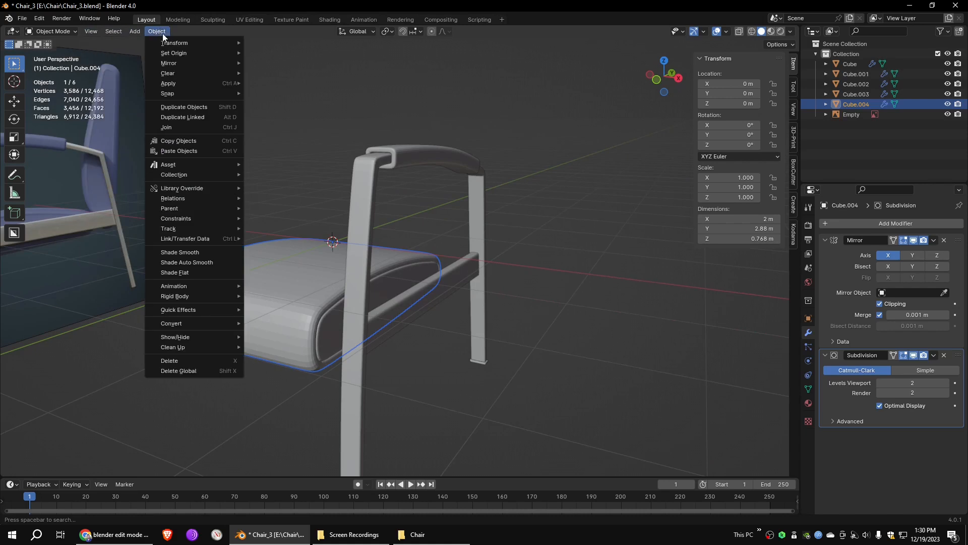
pyautogui.click(186, 104)
pyautogui.rightClick(225, 83)
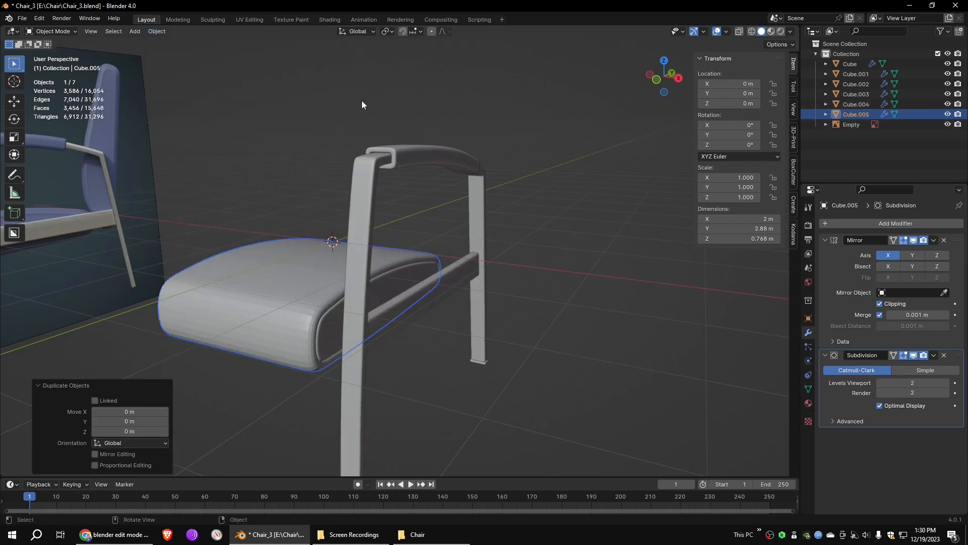
# - Rotate the copy's whole mesh upright and move it about 1.83 m along Y and 1.39 m along Z onto the reference backrest
pyautogui.scroll(-2, 570, 237)
pyautogui.click(679, 78)
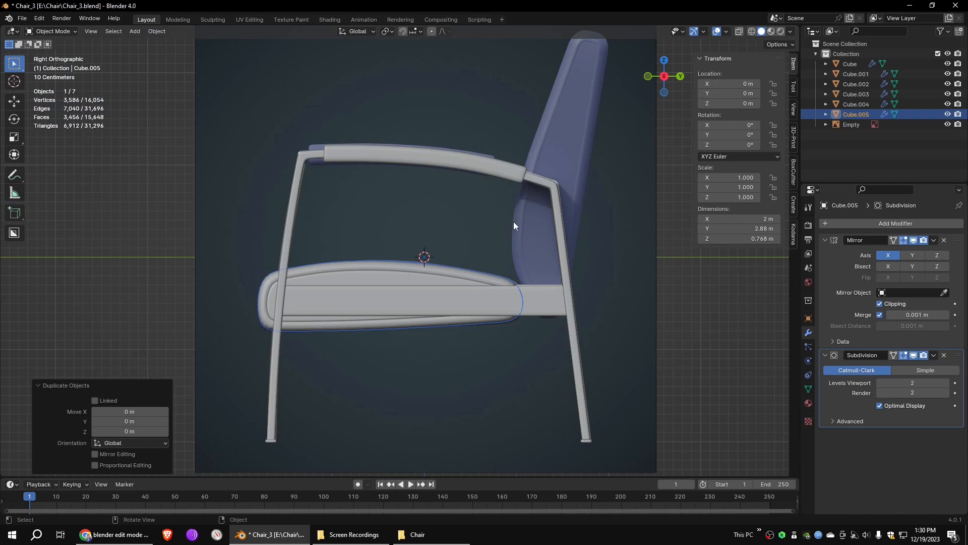
pyautogui.press('Tab')
pyautogui.press('a')
pyautogui.press('r')
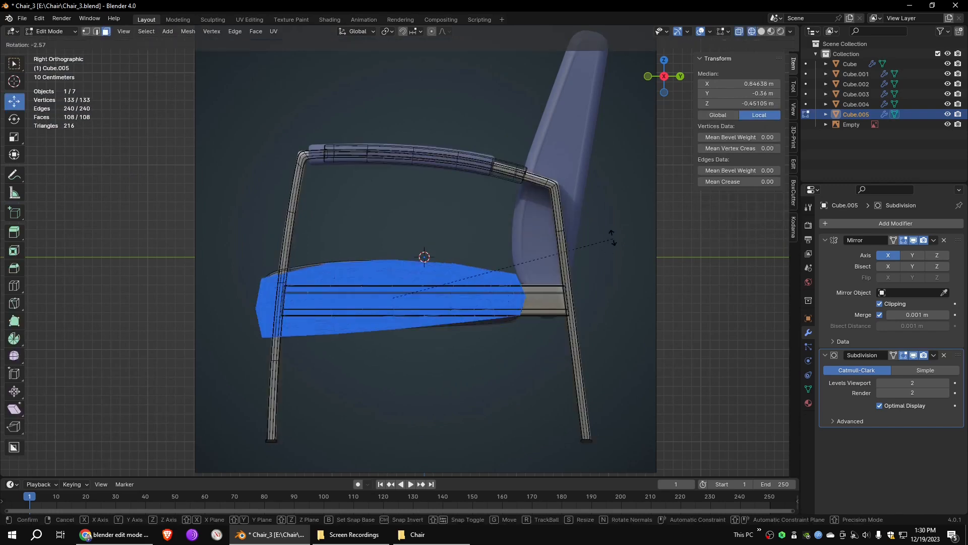
pyautogui.click(374, 170)
pyautogui.moveTo(392, 298); pyautogui.dragTo(560, 171)
pyautogui.moveTo(560, 171); pyautogui.dragTo(563, 182, button='middle')
pyautogui.click(664, 84)
pyautogui.scroll(1, 658, 121)
pyautogui.keyDown('shift'); pyautogui.moveTo(658, 121); pyautogui.dragTo(464, 188, button='middle'); pyautogui.keyUp('shift')
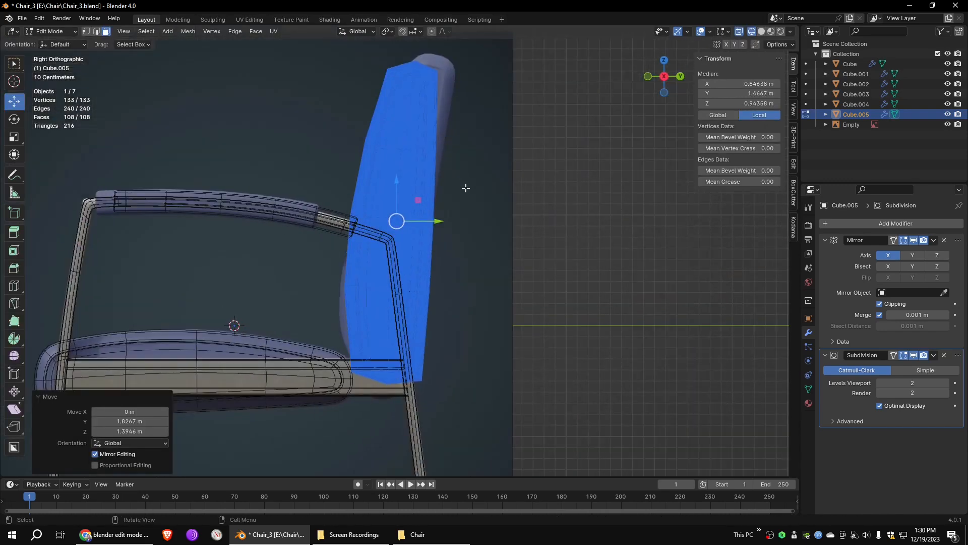
pyautogui.click(438, 186)
# - Lower the copy's viewport subdivision by two levels and move its upper vertex rows to match the reference backrest outline
pyautogui.click(881, 384)
pyautogui.click(881, 384)
pyautogui.click(423, 124)
pyautogui.press('1')
pyautogui.moveTo(456, 52); pyautogui.dragTo(432, 65)
pyautogui.moveTo(457, 89); pyautogui.dragTo(372, 111)
pyautogui.moveTo(407, 100); pyautogui.dragTo(420, 100)
pyautogui.moveTo(457, 134); pyautogui.dragTo(360, 159)
pyautogui.moveTo(420, 145); pyautogui.dragTo(427, 145)
# - Move the middle and lower vertex rows to the reference backrest outline and restore the viewport subdivision level to 2
pyautogui.moveTo(372, 279); pyautogui.dragTo(333, 304)
pyautogui.moveTo(352, 289); pyautogui.dragTo(345, 292)
pyautogui.moveTo(445, 278); pyautogui.dragTo(381, 311)
pyautogui.moveTo(459, 294); pyautogui.dragTo(333, 398)
pyautogui.scroll(4, 408, 431)
pyautogui.moveTo(362, 287); pyautogui.dragTo(357, 288)
pyautogui.moveTo(333, 230); pyautogui.dragTo(293, 247)
pyautogui.moveTo(454, 238); pyautogui.dragTo(392, 262)
pyautogui.moveTo(455, 293); pyautogui.dragTo(392, 303)
pyautogui.moveTo(375, 299); pyautogui.dragTo(355, 319)
pyautogui.moveTo(355, 248); pyautogui.dragTo(325, 275)
pyautogui.moveTo(338, 264); pyautogui.dragTo(342, 256)
pyautogui.doubleClick(946, 383)
# - Fine-tune the backrest's vertex rows against the reference outline and return to Object Mode
pyautogui.scroll(-2, 456, 202)
pyautogui.moveTo(456, 160); pyautogui.dragTo(387, 193)
pyautogui.moveTo(448, 180); pyautogui.dragTo(450, 180)
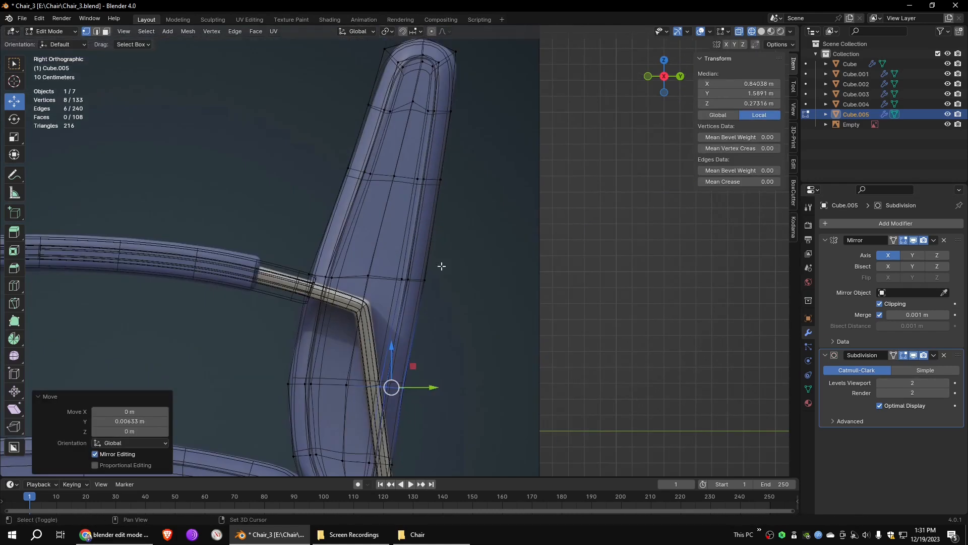
pyautogui.keyDown('shift'); pyautogui.moveTo(412, 125); pyautogui.dragTo(422, 252, button='middle'); pyautogui.keyUp('shift')
pyautogui.scroll(2, 401, 235)
pyautogui.moveTo(416, 207); pyautogui.dragTo(353, 256)
pyautogui.moveTo(427, 127); pyautogui.dragTo(415, 151)
pyautogui.moveTo(510, 133); pyautogui.dragTo(487, 164)
pyautogui.moveTo(463, 120); pyautogui.dragTo(439, 172)
pyautogui.click(535, 227)
pyautogui.scroll(-7, 449, 331)
pyautogui.moveTo(332, 219); pyautogui.dragTo(402, 275, button='middle')
pyautogui.click(52, 32)
pyautogui.click(55, 44)
# - Edit all six chair objects together and move their outer-side vertices about 0.25 m outward along X
pyautogui.click(506, 271)
pyautogui.moveTo(505, 271); pyautogui.dragTo(473, 271, button='middle')
pyautogui.moveTo(504, 162); pyautogui.dragTo(385, 463)
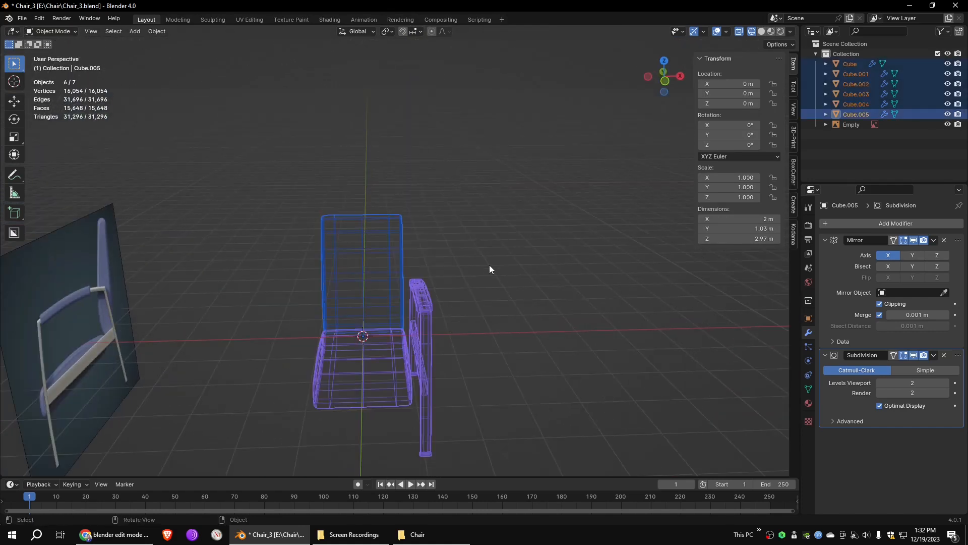
pyautogui.press('Tab')
pyautogui.moveTo(492, 154); pyautogui.dragTo(383, 494)
pyautogui.moveTo(452, 351); pyautogui.dragTo(478, 319)
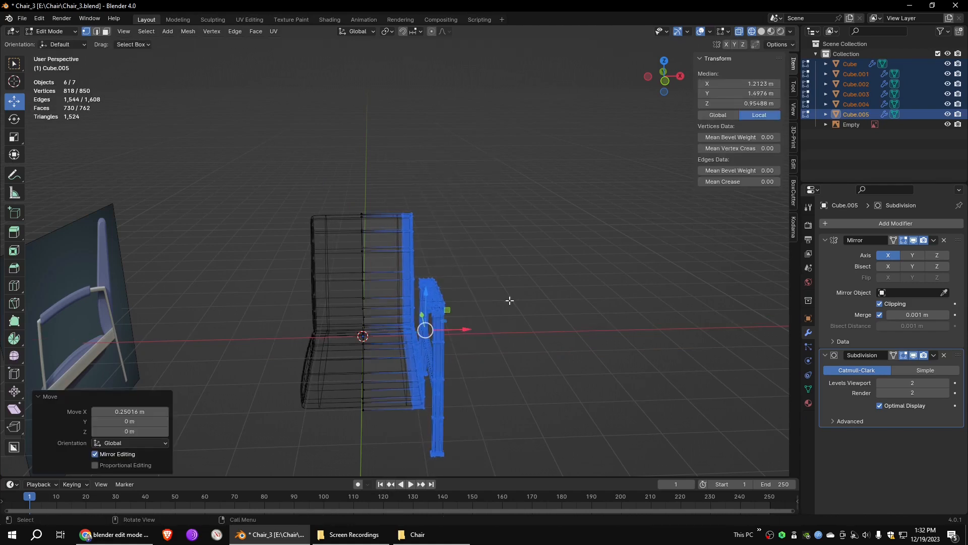
pyautogui.click(478, 319)
pyautogui.press('Tab')
# - Add a Mirror modifier to the armrest pad and place it above the Subdivision modifier
pyautogui.click(443, 295)
pyautogui.click(889, 222)
pyautogui.moveTo(888, 220)
pyautogui.click(802, 297)
pyautogui.moveTo(956, 240); pyautogui.dragTo(964, 356)
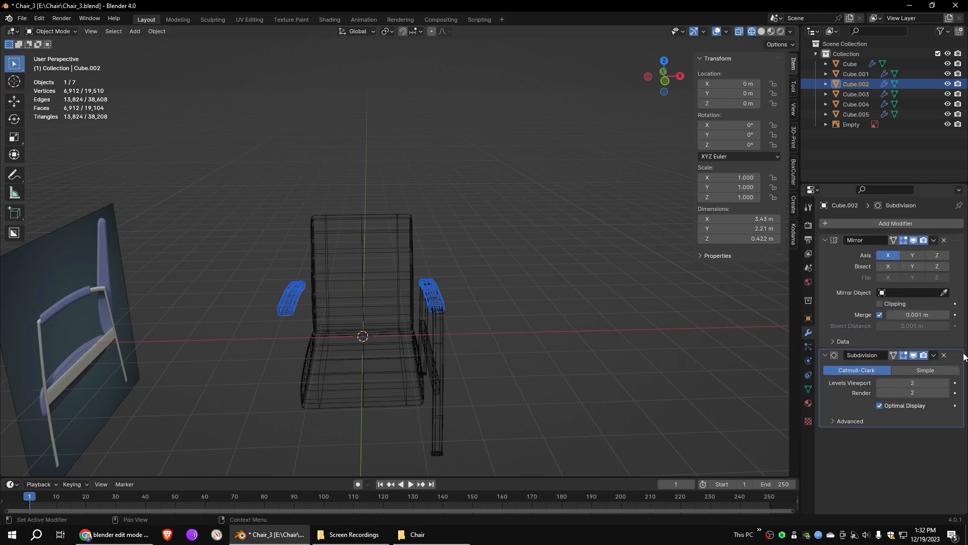
# - Select the leg frame and the seat side rail and join them, with the rail as the active object
pyautogui.click(443, 343)
pyautogui.moveTo(513, 359); pyautogui.dragTo(451, 333, button='middle')
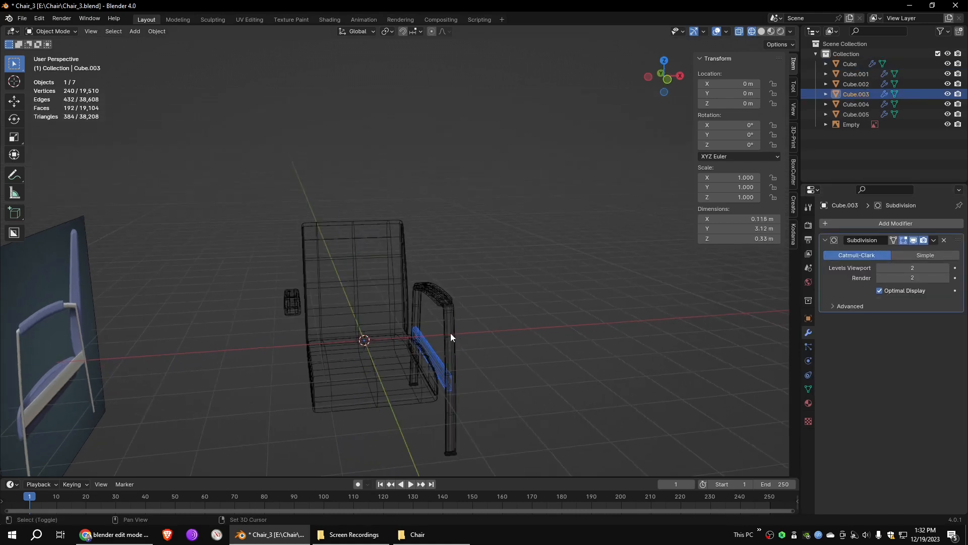
pyautogui.keyDown('shift'); pyautogui.click(451, 334); pyautogui.keyUp('shift')
pyautogui.click(158, 31)
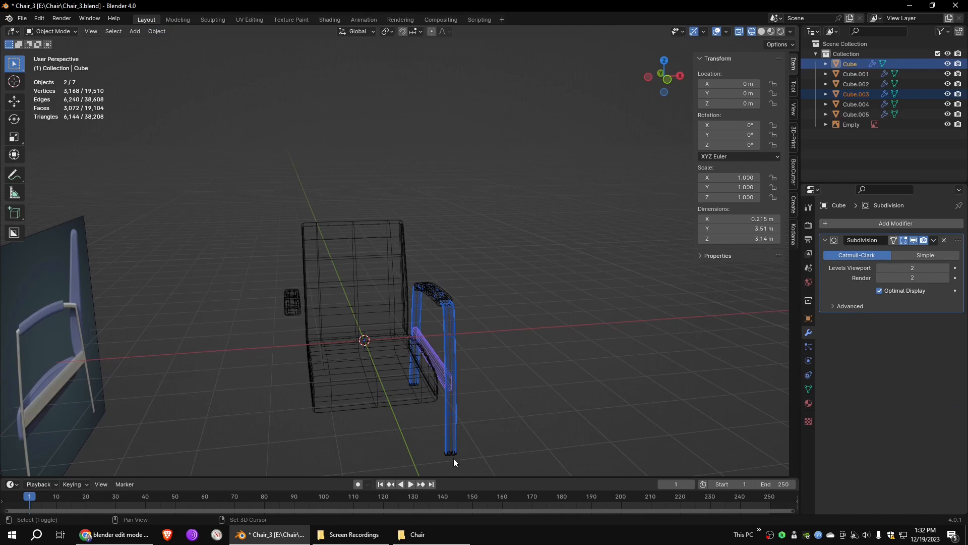
pyautogui.keyDown('shift'); pyautogui.click(453, 457); pyautogui.keyUp('shift')
pyautogui.keyDown('shift'); pyautogui.click(450, 368); pyautogui.keyUp('shift')
pyautogui.keyDown('shift'); pyautogui.click(453, 359); pyautogui.keyUp('shift')
pyautogui.click(156, 31)
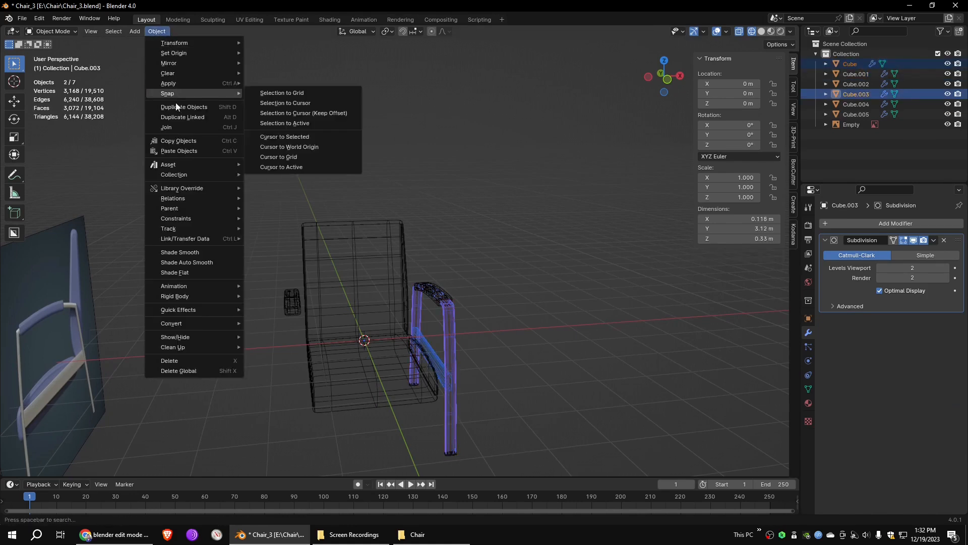
pyautogui.click(174, 127)
# - Add a Mirror modifier to the joined leg frame and order it before its Subdivision modifier
pyautogui.click(896, 224)
pyautogui.moveTo(822, 225)
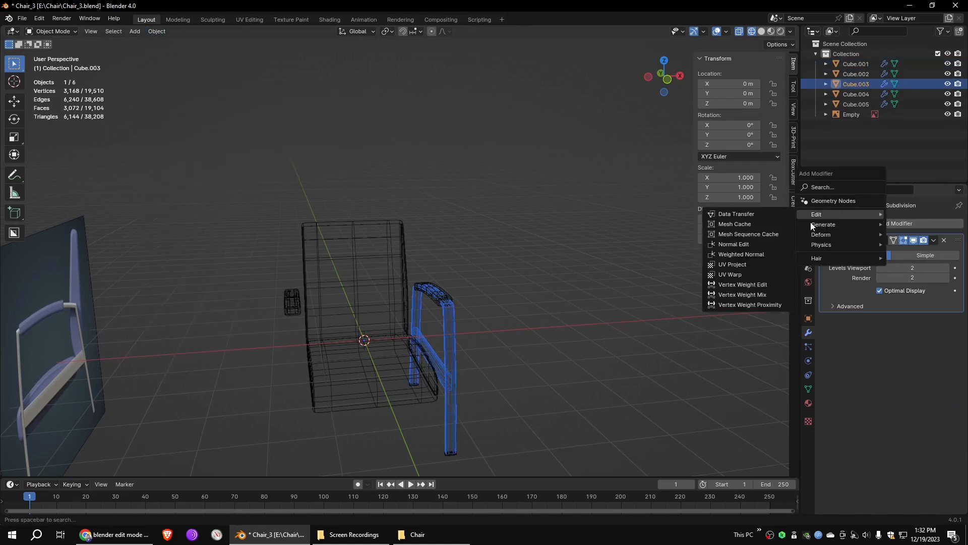
pyautogui.click(752, 295)
pyautogui.moveTo(958, 240); pyautogui.dragTo(958, 388)
pyautogui.moveTo(586, 338); pyautogui.dragTo(561, 334, button='middle')
# - Move the side vertices of the seat cushion and backrest outward along X, making the cushion about 2.92 m wide
pyautogui.click(404, 263)
pyautogui.keyDown('shift'); pyautogui.click(415, 347); pyautogui.keyUp('shift')
pyautogui.press('Tab')
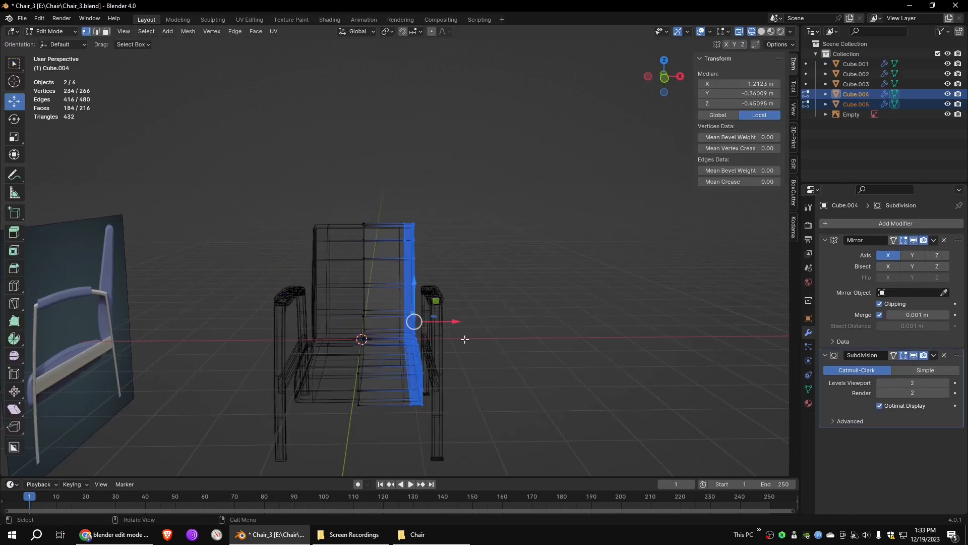
pyautogui.moveTo(412, 320); pyautogui.dragTo(391, 244, button='middle')
pyautogui.hotkey('shift', 'z')
pyautogui.press('g')
pyautogui.moveTo(443, 250); pyautogui.dragTo(444, 250)
pyautogui.click(585, 318)
pyautogui.moveTo(585, 318); pyautogui.dragTo(497, 307, button='middle')
pyautogui.press('Tab')
pyautogui.click(541, 285)
# - Delete the side-view reference image from the scene
pyautogui.scroll(-3, 541, 285)
pyautogui.moveTo(542, 286)
pyautogui.mouseDown(button='middle')
pyautogui.moveTo(619, 293)
pyautogui.moveTo(502, 275)
pyautogui.moveTo(547, 283)
pyautogui.moveTo(548, 296)
pyautogui.mouseUp(button='middle')
pyautogui.moveTo(581, 111); pyautogui.dragTo(328, 403)
pyautogui.click(540, 326)
pyautogui.moveTo(540, 325)
pyautogui.mouseDown(button='middle')
pyautogui.moveTo(568, 329)
pyautogui.moveTo(529, 323)
pyautogui.mouseUp(button='middle')
pyautogui.click(300, 171)
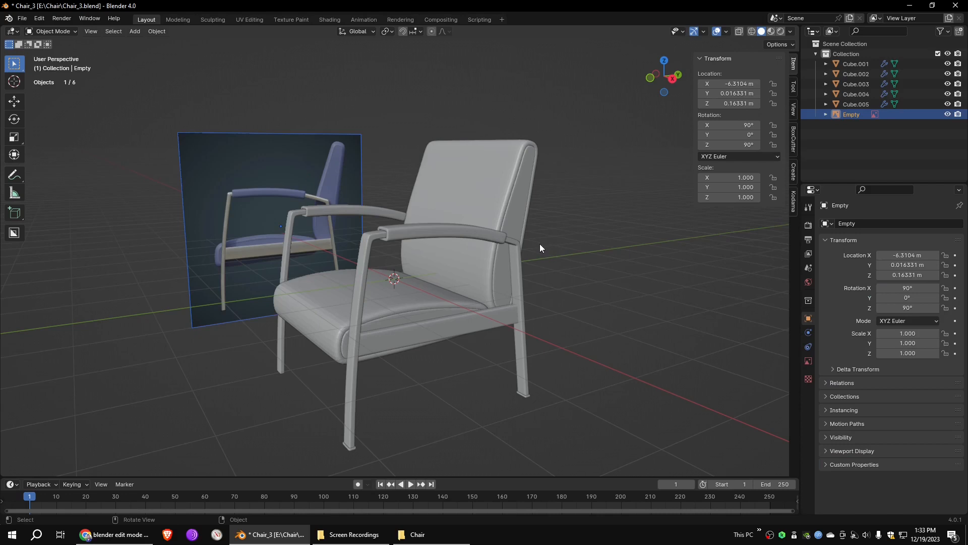
pyautogui.press('Delete')
# - Add a Mirror modifier to the foot pads under the legs and place it above the Subdivision modifier
pyautogui.click(524, 398)
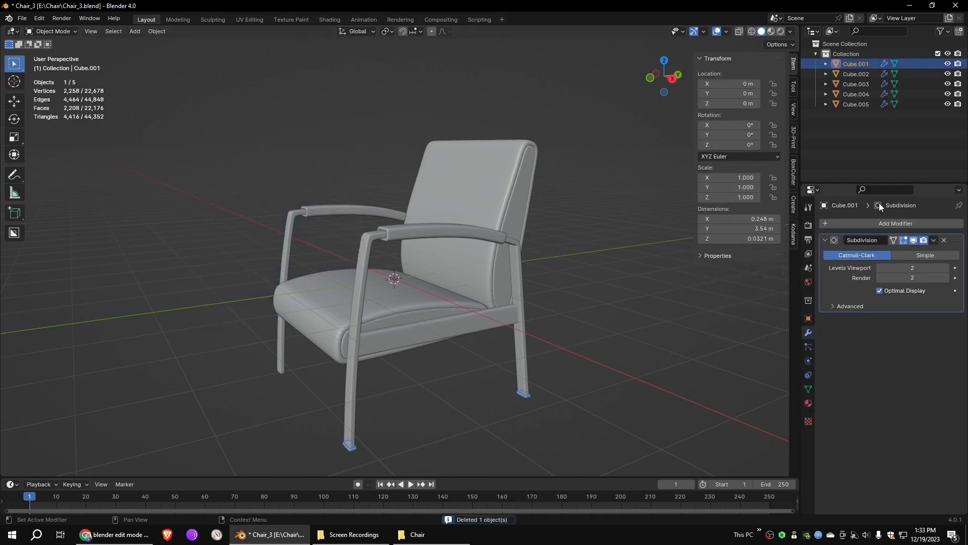
pyautogui.click(858, 223)
pyautogui.moveTo(834, 224)
pyautogui.click(740, 294)
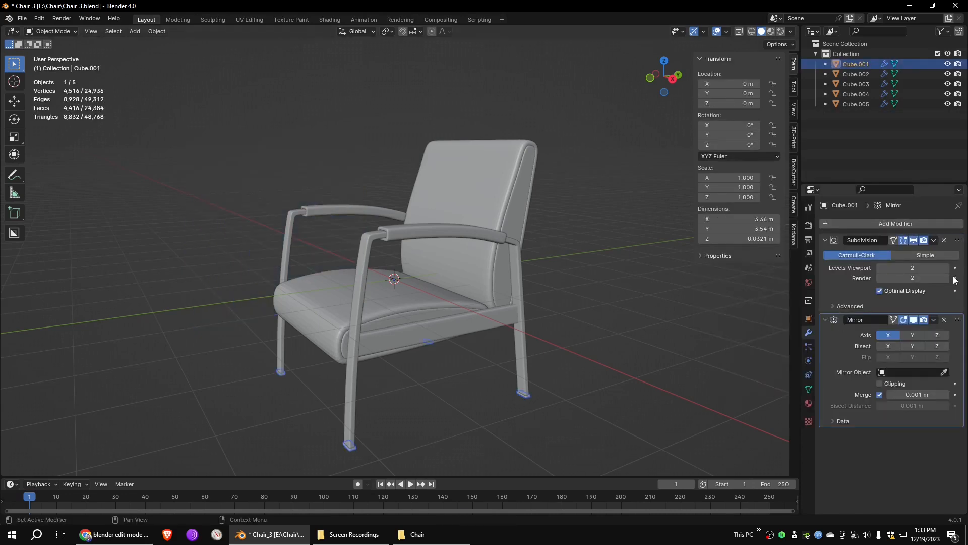
pyautogui.moveTo(958, 321); pyautogui.dragTo(958, 238)
# - Select all five chair objects and apply Shade Smooth to them
pyautogui.moveTo(522, 379); pyautogui.dragTo(344, 307, button='middle')
pyautogui.click(345, 308)
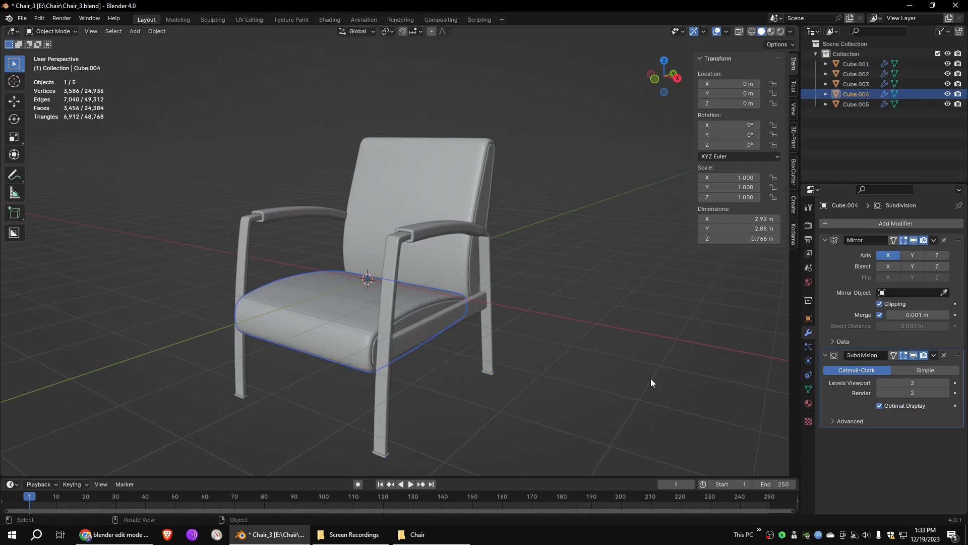
pyautogui.moveTo(623, 374); pyautogui.dragTo(629, 380, button='middle')
pyautogui.click(629, 380)
pyautogui.scroll(-2, 633, 355)
pyautogui.moveTo(582, 116); pyautogui.dragTo(244, 432)
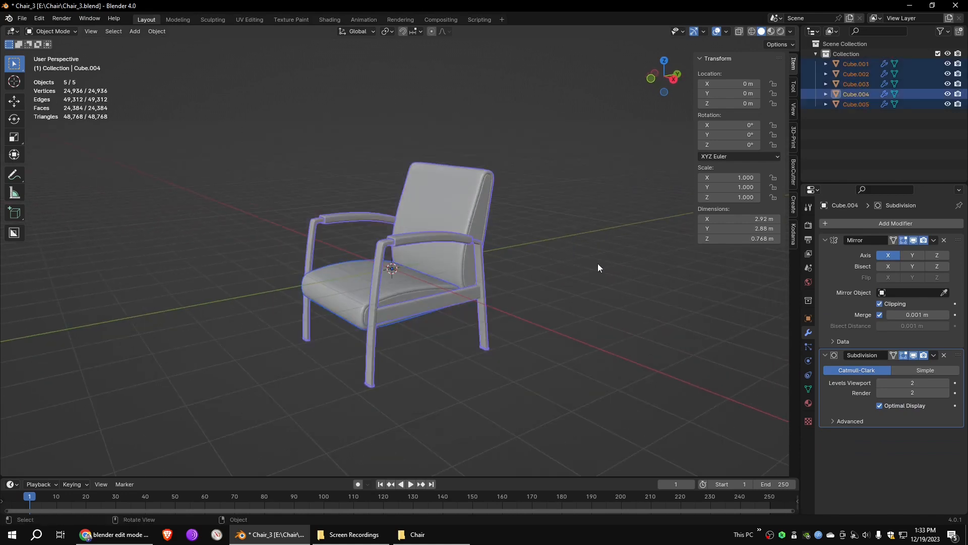
pyautogui.click(155, 30)
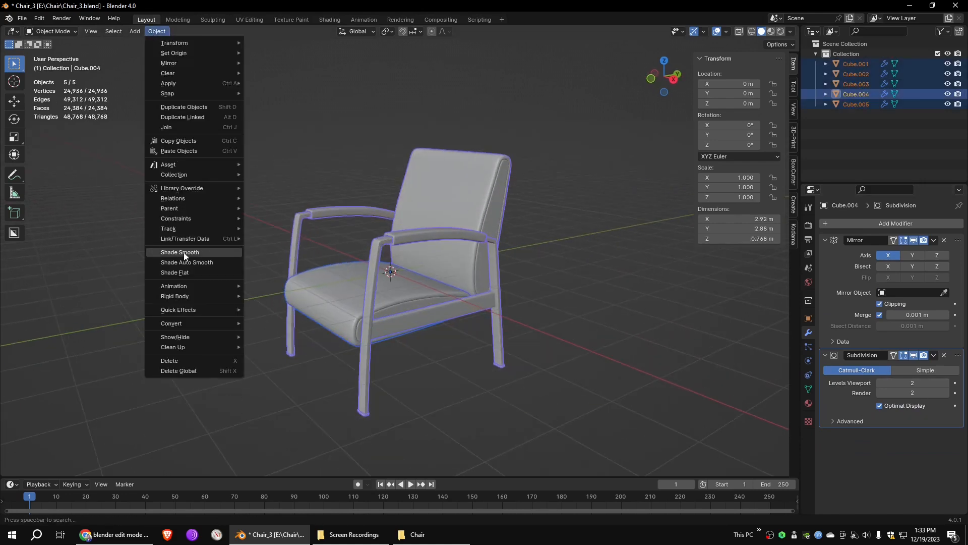
pyautogui.click(184, 252)
pyautogui.scroll(4, 531, 315)
pyautogui.scroll(2, 602, 335)
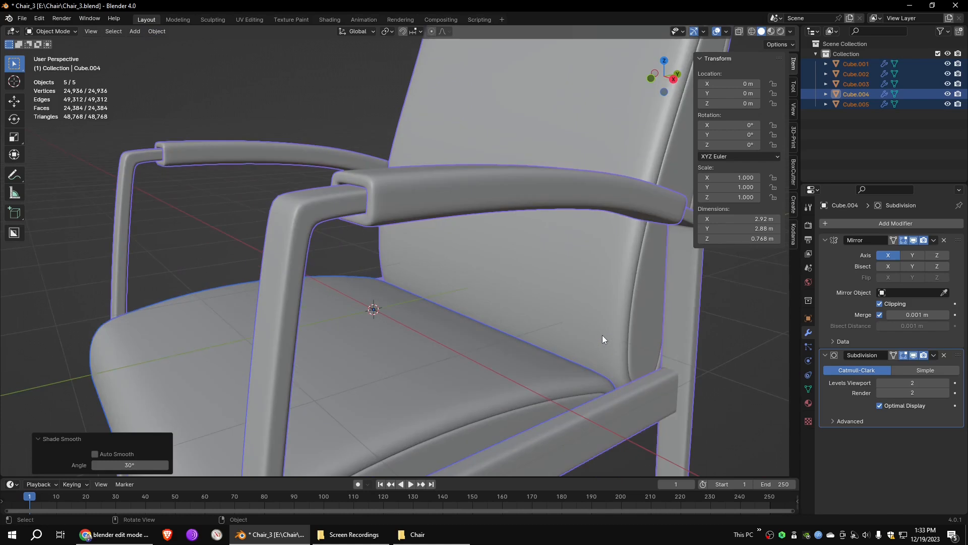
pyautogui.scroll(-5, 573, 331)
pyautogui.click(574, 331)
pyautogui.moveTo(608, 341); pyautogui.dragTo(616, 318, button='middle')
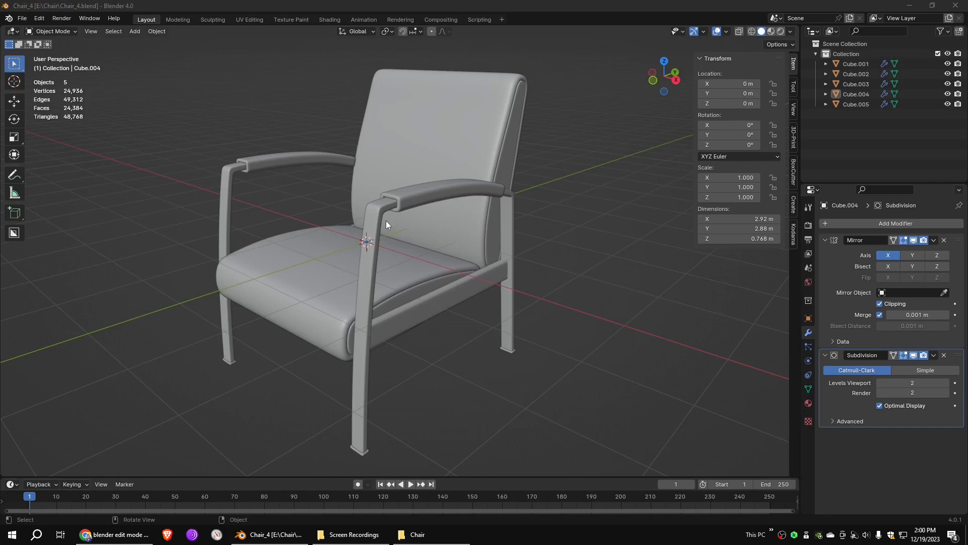
# - Switch to the Shading workspace and create a new material for the backrest
pyautogui.click(329, 20)
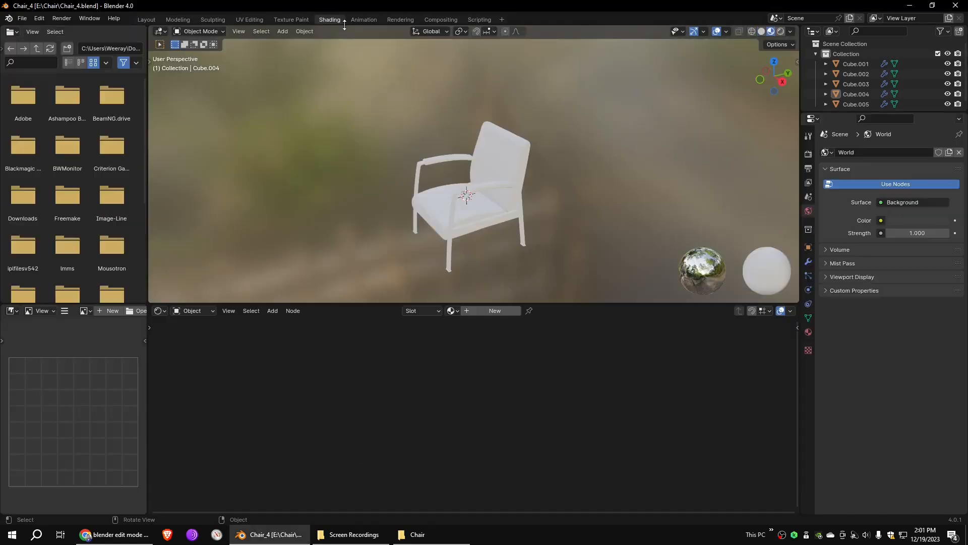
pyautogui.click(486, 143)
pyautogui.scroll(8, 567, 161)
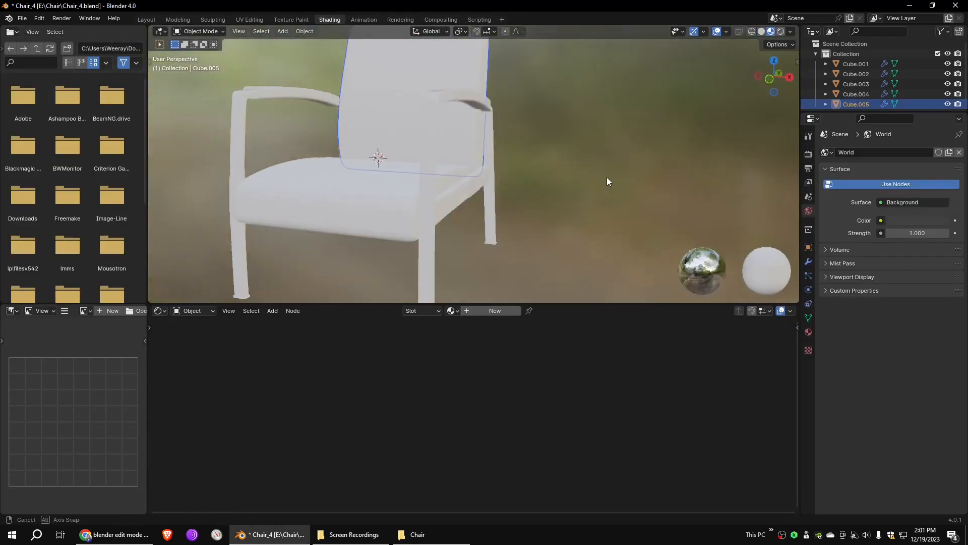
pyautogui.click(808, 331)
pyautogui.click(885, 194)
pyautogui.moveTo(549, 202); pyautogui.dragTo(570, 204, button='middle')
pyautogui.moveTo(548, 346); pyautogui.dragTo(642, 356, button='middle')
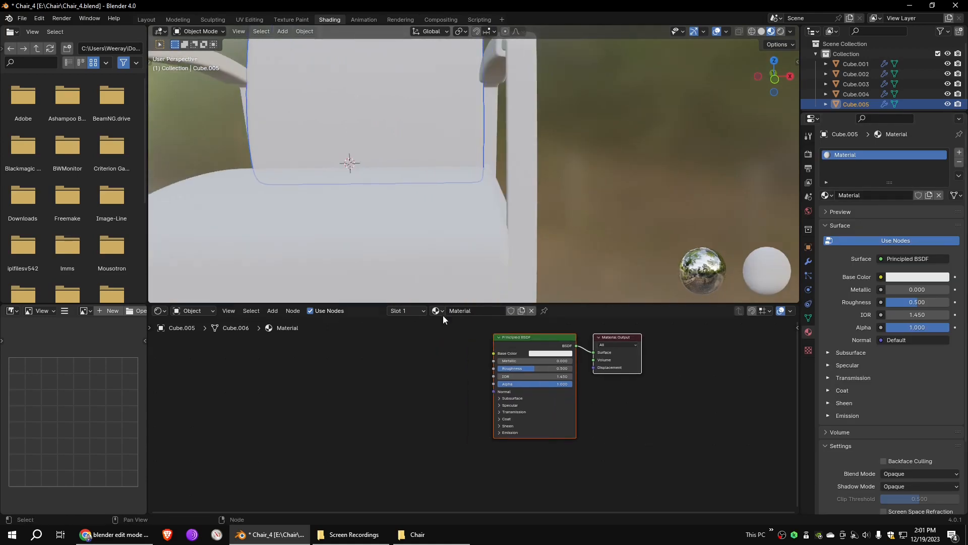
# - Add an Image Texture node to the backrest material and connect its Color output to the Principled BSDF's Base Color
pyautogui.moveTo(620, 304); pyautogui.dragTo(605, 253)
pyautogui.scroll(-3, 441, 155)
pyautogui.moveTo(441, 156); pyautogui.dragTo(491, 164, button='middle')
pyautogui.scroll(3, 491, 164)
pyautogui.keyDown('shift'); pyautogui.moveTo(555, 151); pyautogui.dragTo(481, 115, button='middle'); pyautogui.keyUp('shift')
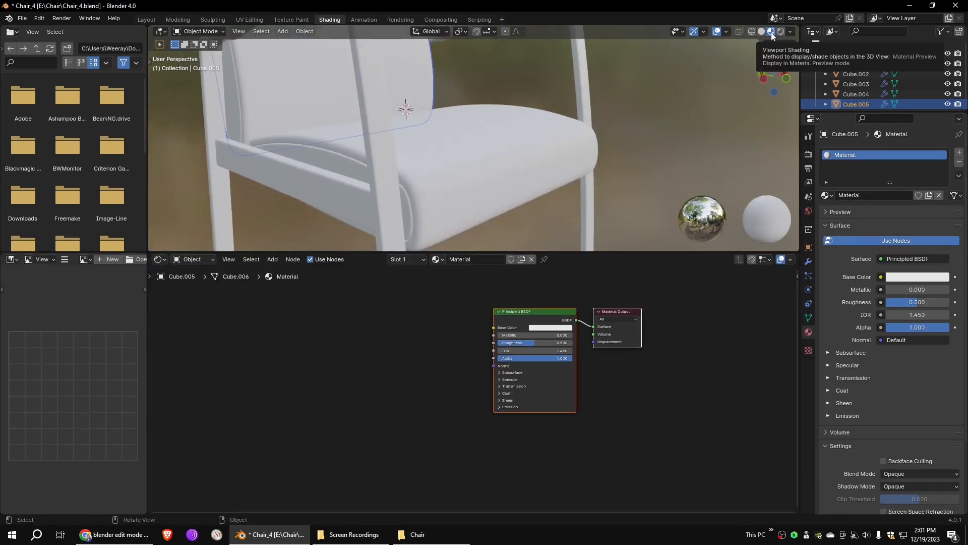
pyautogui.click(272, 260)
pyautogui.moveTo(291, 329)
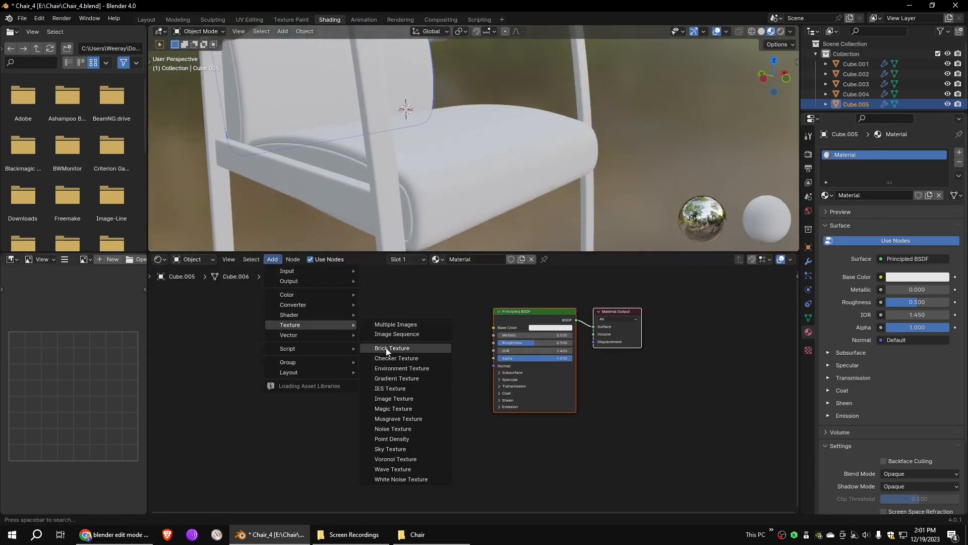
pyautogui.click(394, 398)
pyautogui.click(378, 348)
pyautogui.moveTo(488, 326); pyautogui.dragTo(494, 327)
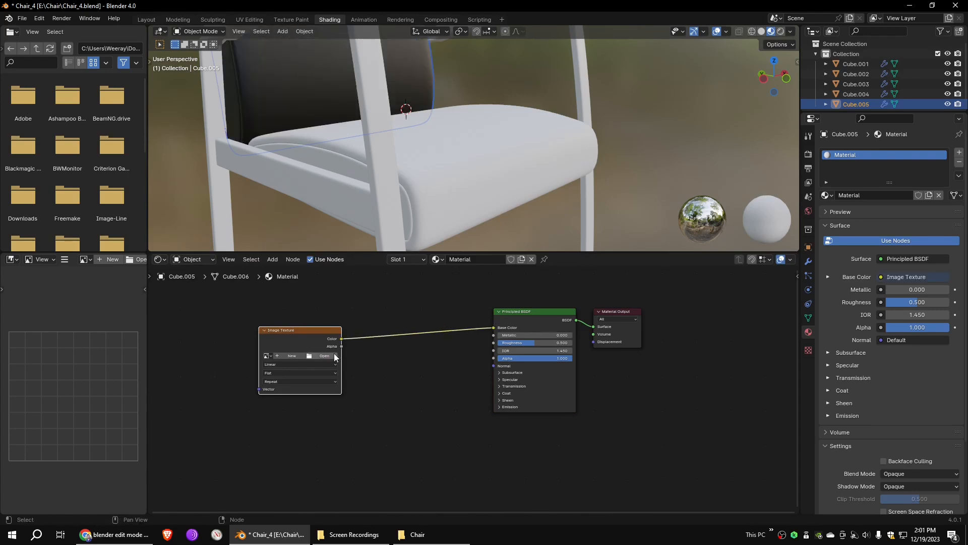
# - Load the red leather image TCom_Leather0024_1_seamless_S.jpg into the backrest material's Image Texture node
pyautogui.click(324, 356)
pyautogui.doubleClick(280, 191)
pyautogui.moveTo(279, 192); pyautogui.dragTo(398, 152, button='middle')
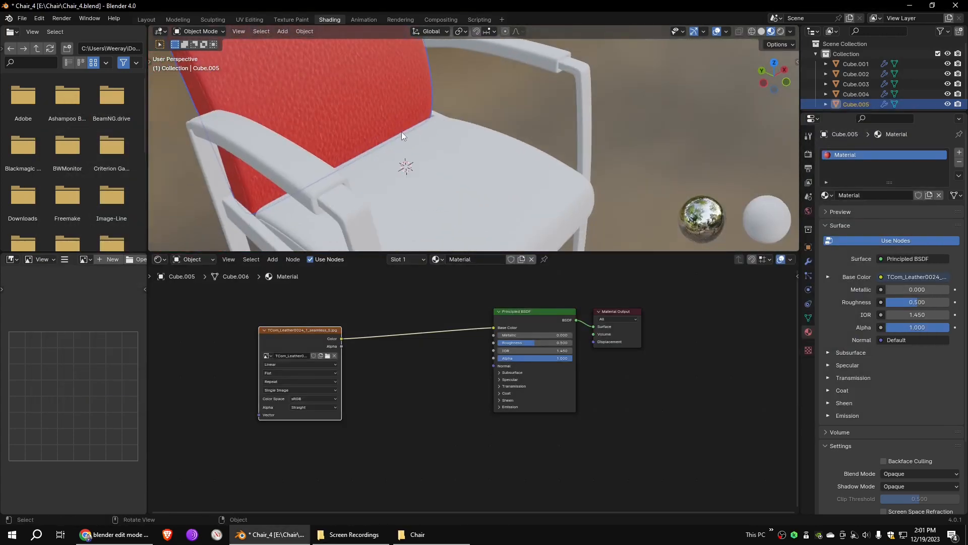
# - Assign the backrest's existing leather material, Material, to the seat cushion
pyautogui.scroll(-1, 403, 134)
pyautogui.click(467, 156)
pyautogui.click(829, 196)
pyautogui.click(845, 220)
pyautogui.moveTo(515, 199); pyautogui.dragTo(510, 170, button='middle')
pyautogui.scroll(2, 510, 170)
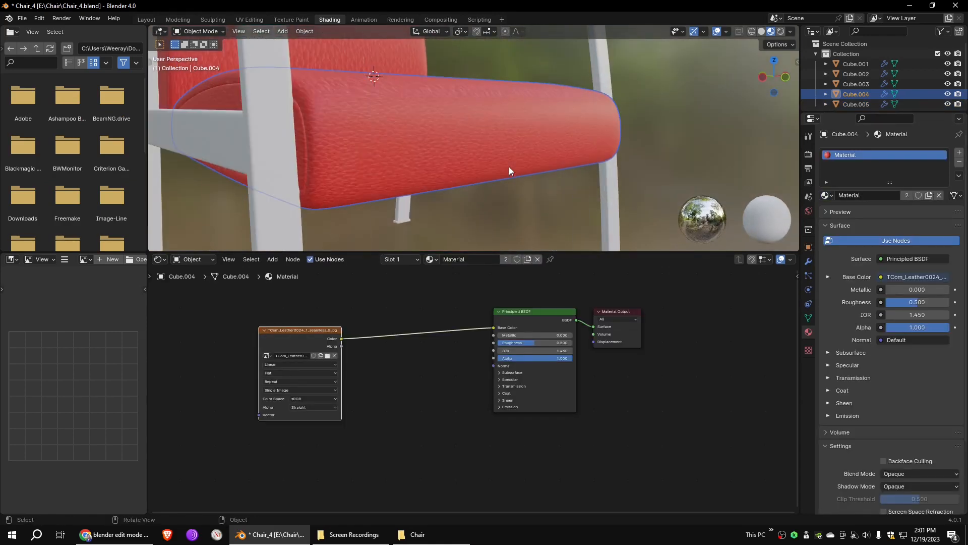
# - Add Texture Coordinate and Mapping nodes, linking the Object output through Mapping into the leather image's Vector input
pyautogui.moveTo(571, 327); pyautogui.dragTo(741, 331, button='middle')
pyautogui.click(279, 260)
pyautogui.moveTo(303, 271)
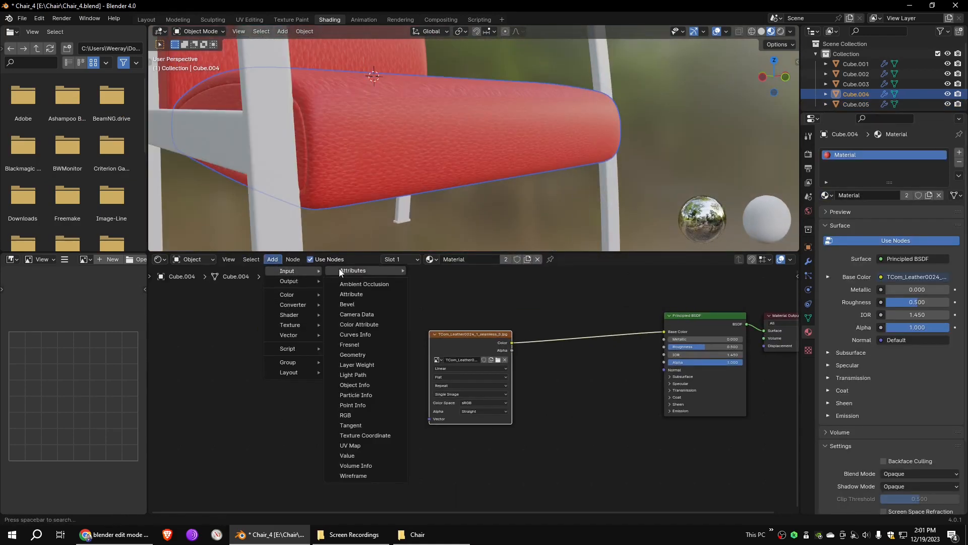
pyautogui.click(365, 435)
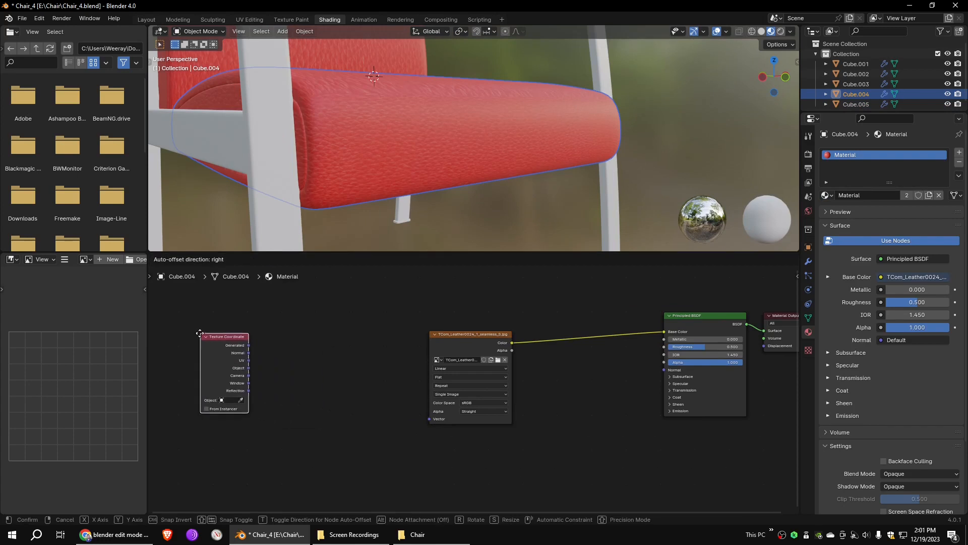
pyautogui.click(223, 343)
pyautogui.moveTo(298, 335)
pyautogui.click(345, 356)
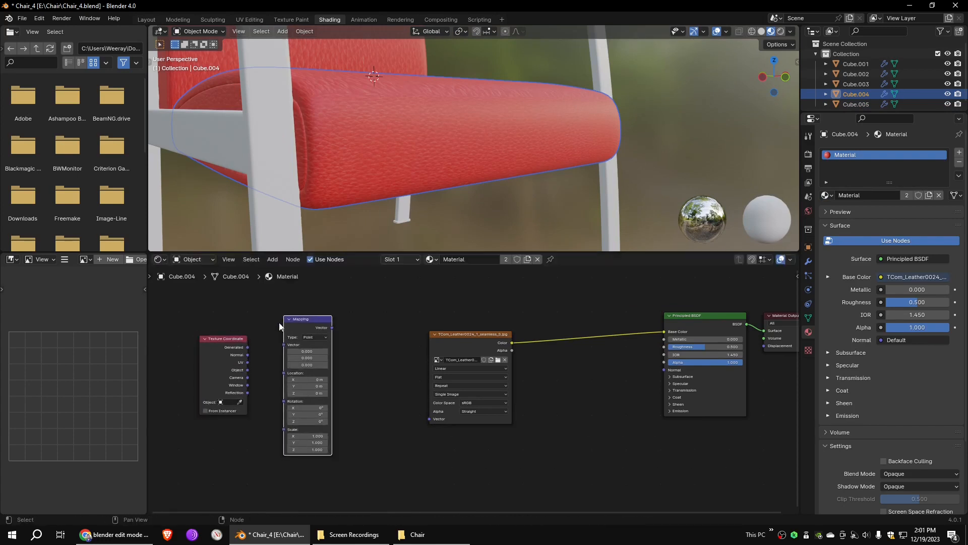
pyautogui.moveTo(284, 350); pyautogui.dragTo(284, 348)
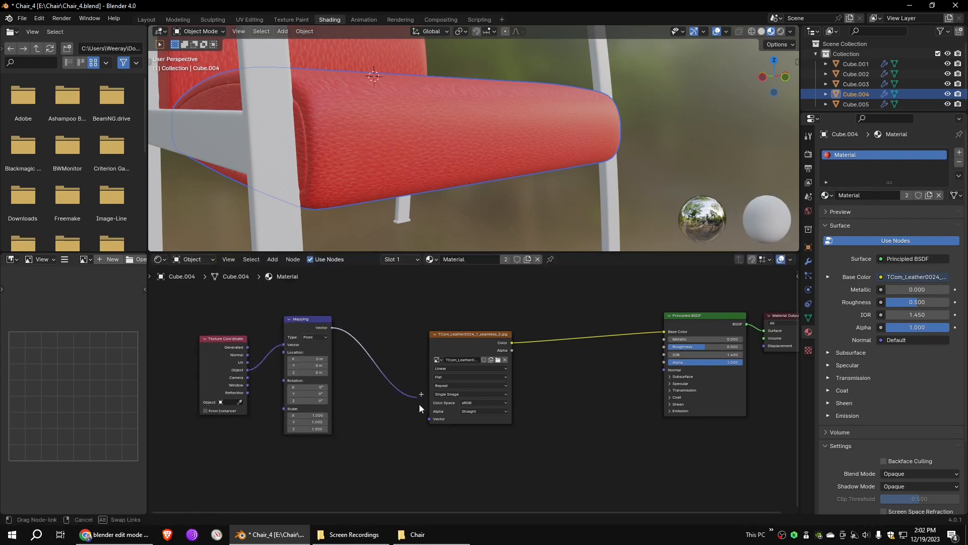
pyautogui.moveTo(412, 179); pyautogui.dragTo(410, 186, button='middle')
# - Switch the leather image's projection to Box and set the Mapping scale to 0.400 on all three axes
pyautogui.click(442, 377)
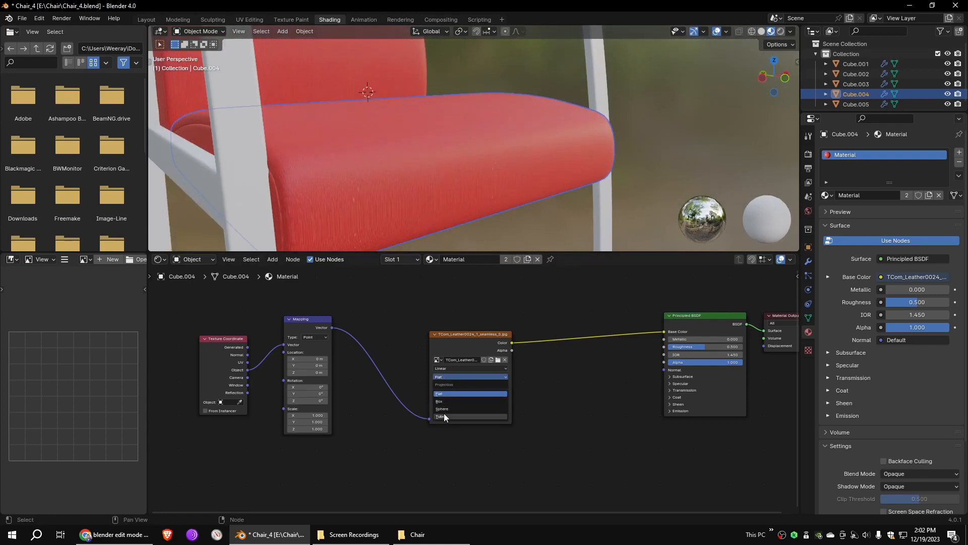
pyautogui.click(439, 401)
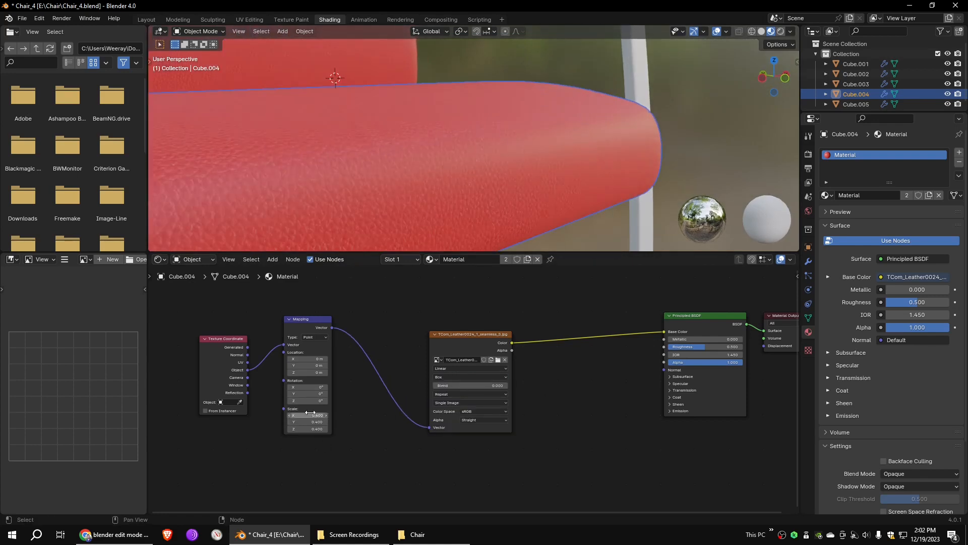
pyautogui.press('Return')
pyautogui.scroll(-4, 526, 213)
pyautogui.moveTo(526, 213); pyautogui.dragTo(514, 170, button='middle')
pyautogui.scroll(3, 513, 204)
# - Make room in the node tree and insert an RGB to BW node between the leather image and Base Color
pyautogui.scroll(-1, 655, 363)
pyautogui.moveTo(469, 341); pyautogui.dragTo(406, 309)
pyautogui.scroll(-1, 373, 322)
pyautogui.moveTo(270, 347); pyautogui.dragTo(215, 343)
pyautogui.moveTo(338, 330); pyautogui.dragTo(284, 329)
pyautogui.click(392, 310)
pyautogui.moveTo(392, 310); pyautogui.dragTo(340, 311)
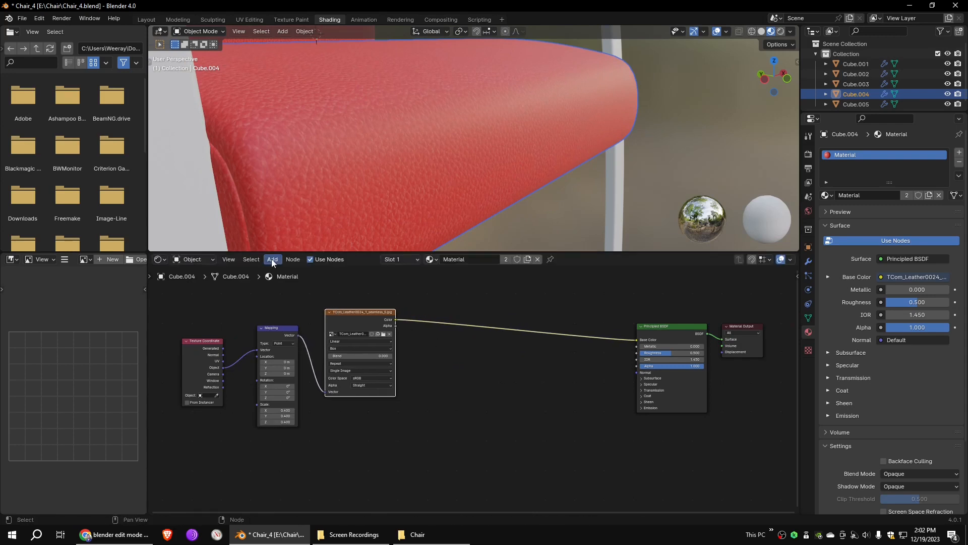
pyautogui.click(273, 259)
pyautogui.moveTo(296, 296)
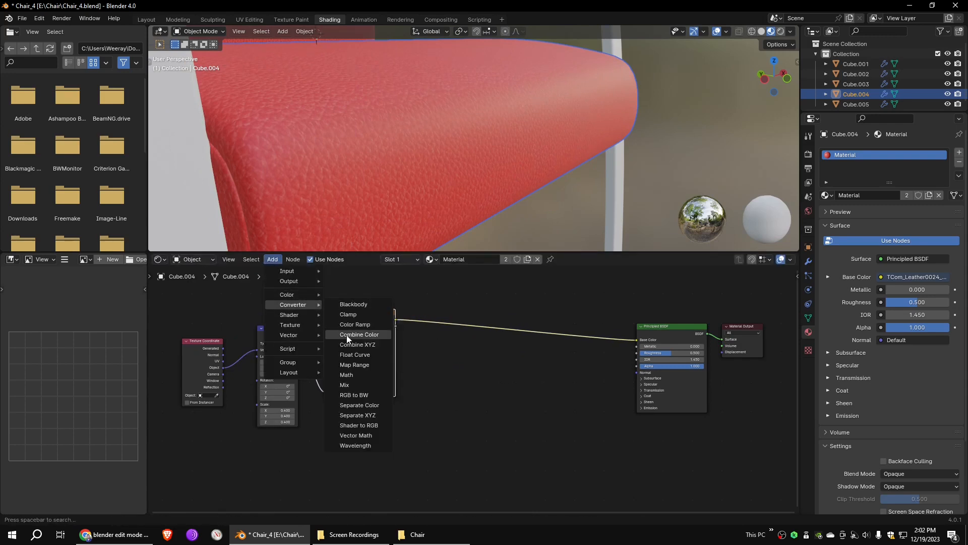
pyautogui.click(372, 396)
pyautogui.click(442, 328)
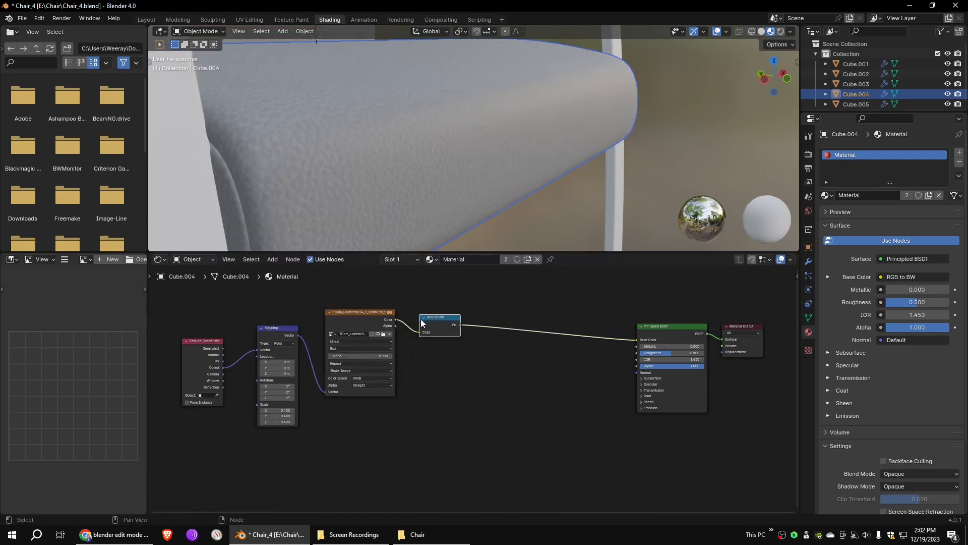
# - Insert a Mix Color node between RGB to BW and Base Color with its Factor at 1.000
pyautogui.click(271, 260)
pyautogui.click(357, 347)
pyautogui.click(519, 346)
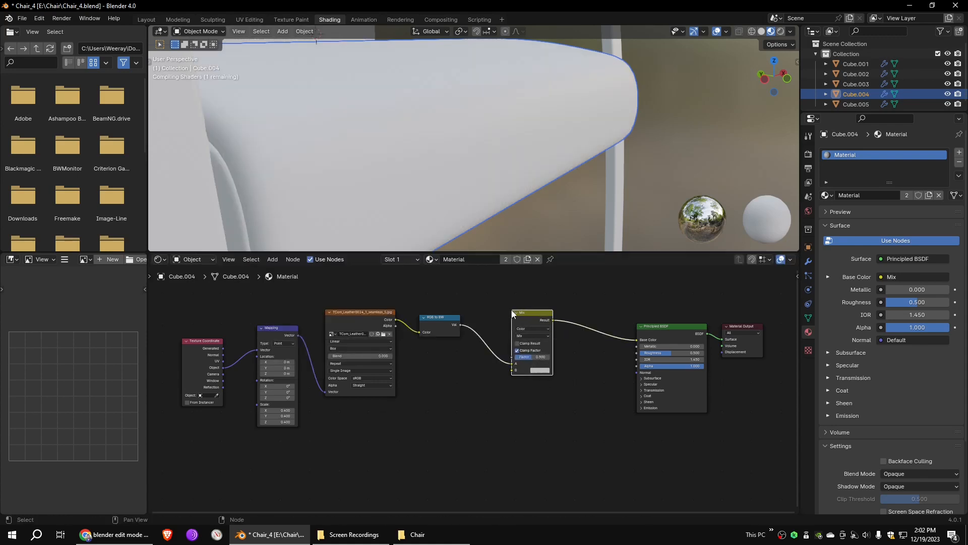
pyautogui.scroll(3, 590, 337)
pyautogui.moveTo(585, 340); pyautogui.dragTo(546, 377, button='middle')
pyautogui.moveTo(501, 390); pyautogui.dragTo(525, 390)
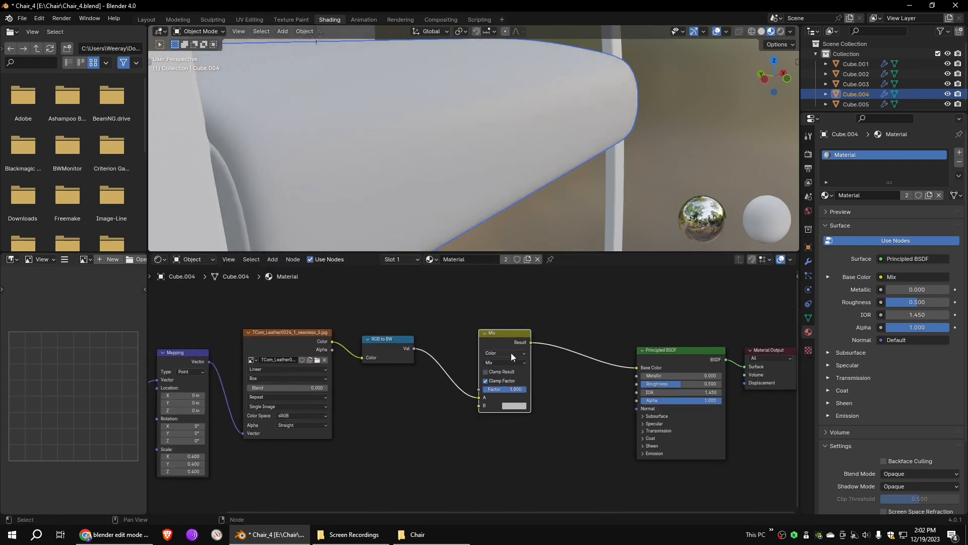
# - Set the Mix node's blend mode to Multiply and its B color to a medium blue
pyautogui.click(507, 362)
pyautogui.click(494, 209)
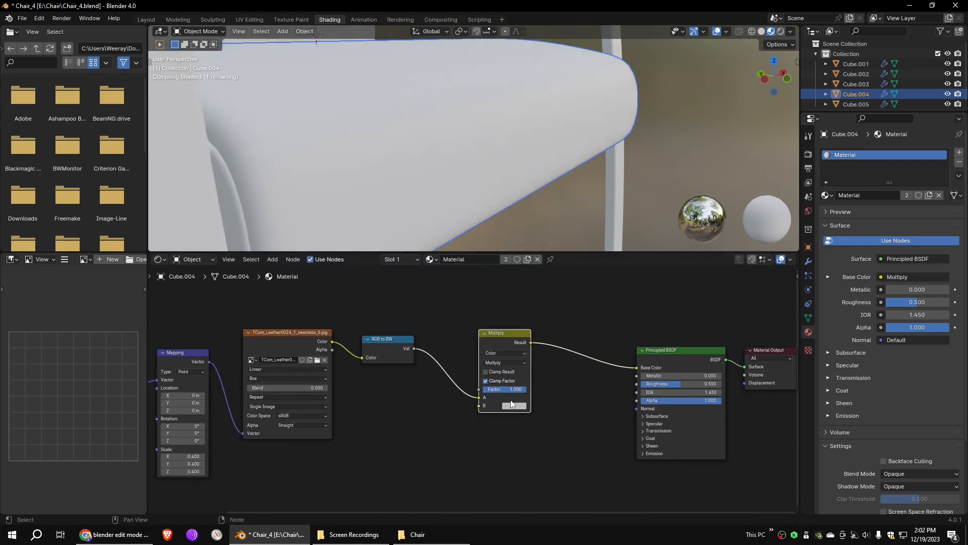
pyautogui.click(514, 406)
pyautogui.moveTo(538, 322); pyautogui.dragTo(578, 301)
pyautogui.scroll(-4, 486, 170)
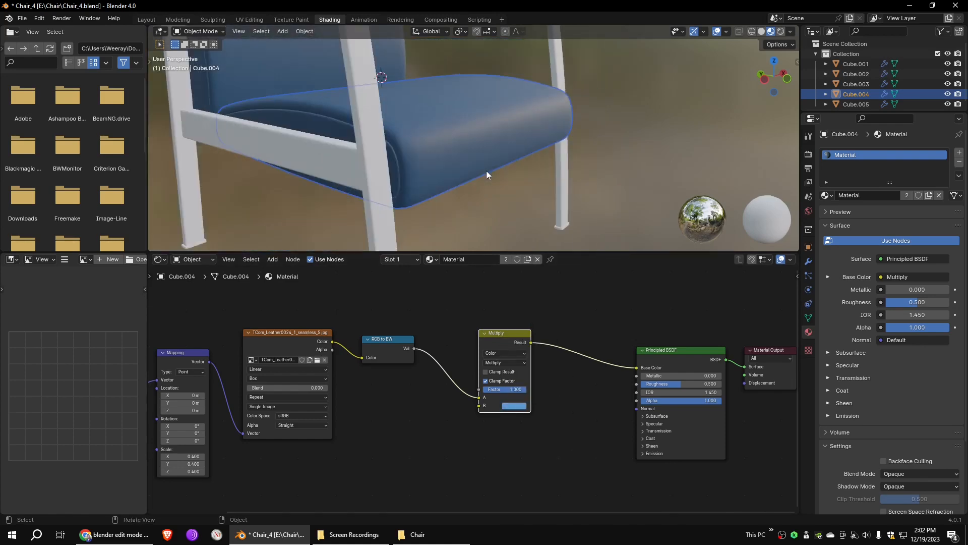
# - Rearrange the nodes and add a Color Ramp fed by the leather image's color, connecting its output to Roughness
pyautogui.scroll(2, 484, 169)
pyautogui.moveTo(502, 331); pyautogui.dragTo(497, 282)
pyautogui.scroll(-1, 484, 297)
pyautogui.moveTo(398, 343); pyautogui.dragTo(404, 320)
pyautogui.moveTo(501, 294); pyautogui.dragTo(503, 279)
pyautogui.click(274, 262)
pyautogui.moveTo(289, 309)
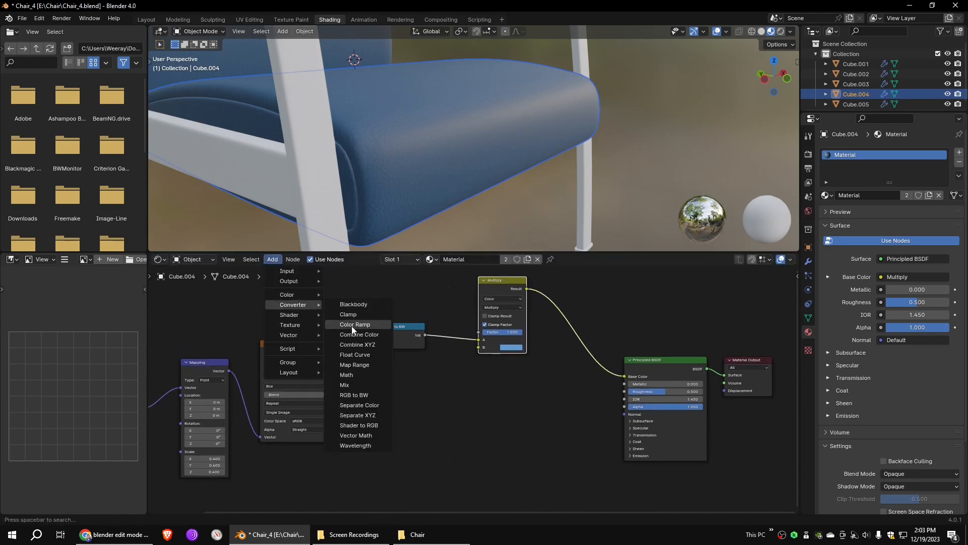
pyautogui.click(356, 327)
pyautogui.click(385, 383)
pyautogui.moveTo(471, 392); pyautogui.dragTo(624, 392)
# - Adjust the roughness Color Ramp to run from a white stop at position 0.073 to a nearby black stop
pyautogui.scroll(2, 478, 169)
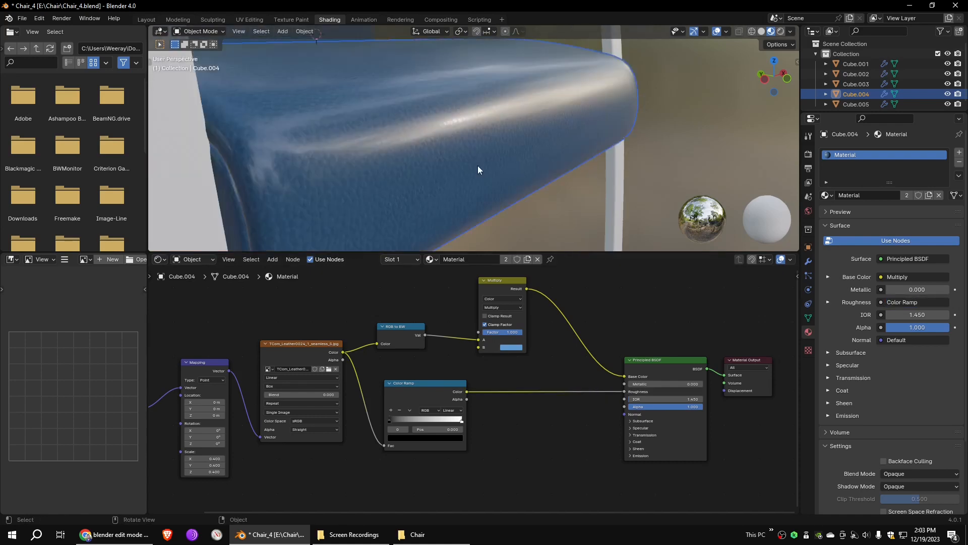
pyautogui.moveTo(390, 420)
pyautogui.mouseDown()
pyautogui.moveTo(418, 419)
pyautogui.moveTo(381, 420)
pyautogui.moveTo(468, 424)
pyautogui.moveTo(395, 421)
pyautogui.mouseUp()
pyautogui.scroll(-2, 489, 409)
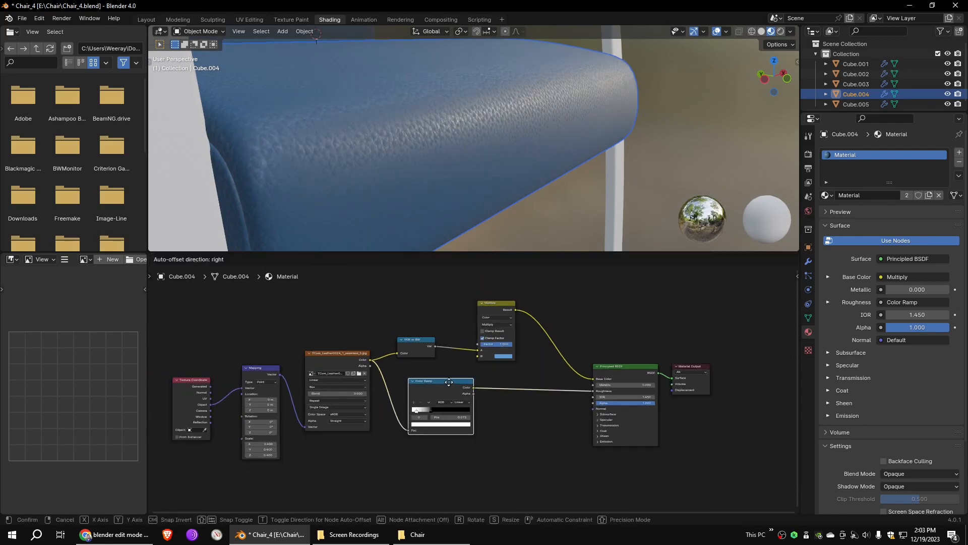
# - Add a second Color Ramp below the first and feed it with the leather image's color
pyautogui.click(272, 259)
pyautogui.moveTo(286, 299)
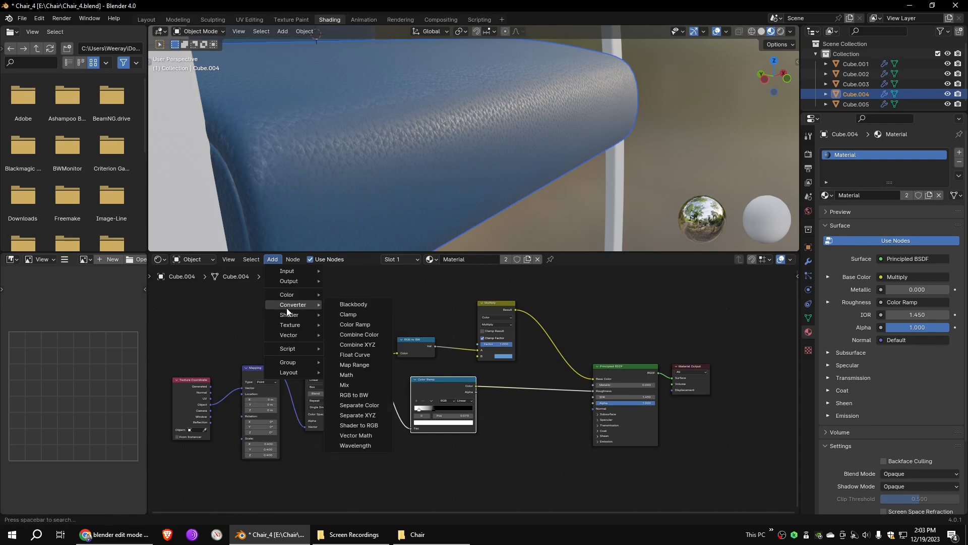
pyautogui.click(356, 324)
pyautogui.click(446, 457)
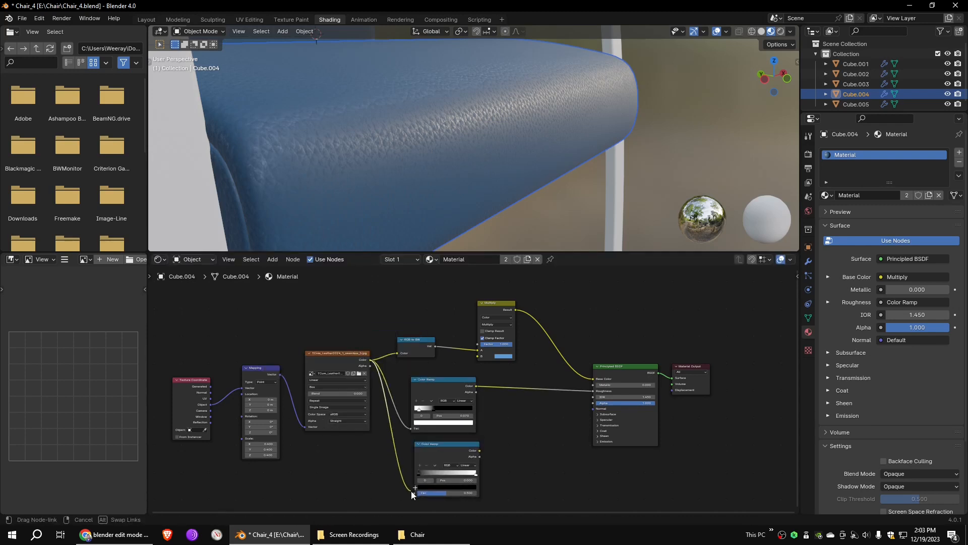
pyautogui.scroll(2, 526, 428)
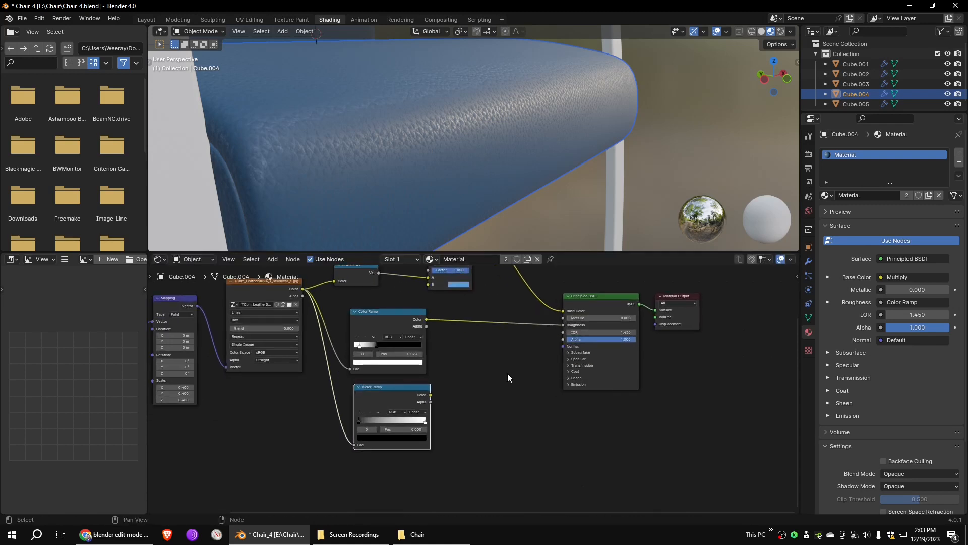
# - Add a Bump node, linking the second Color Ramp to its Height and its output to the Principled BSDF's Normal
pyautogui.click(281, 263)
pyautogui.moveTo(302, 333)
pyautogui.click(348, 333)
pyautogui.click(434, 393)
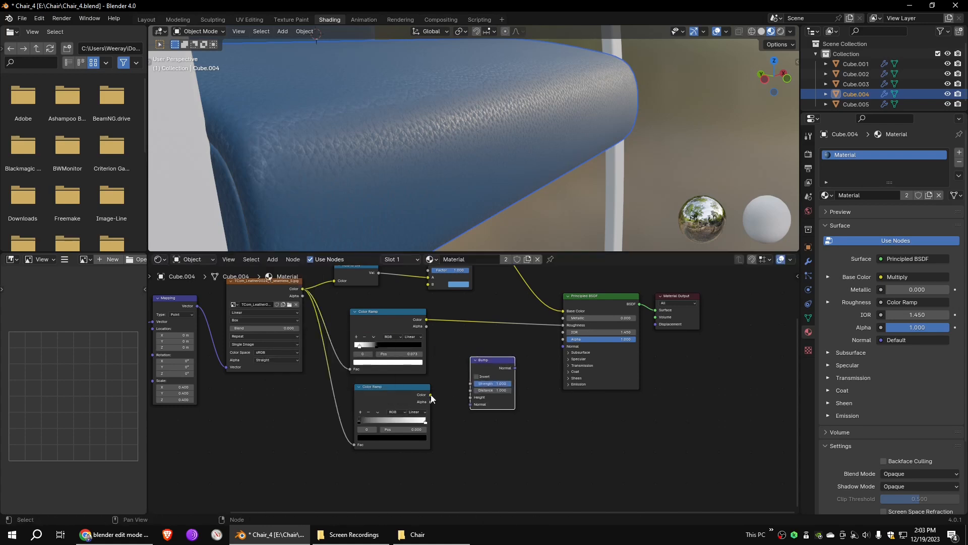
pyautogui.moveTo(472, 400); pyautogui.dragTo(472, 401)
pyautogui.moveTo(515, 368); pyautogui.dragTo(563, 346)
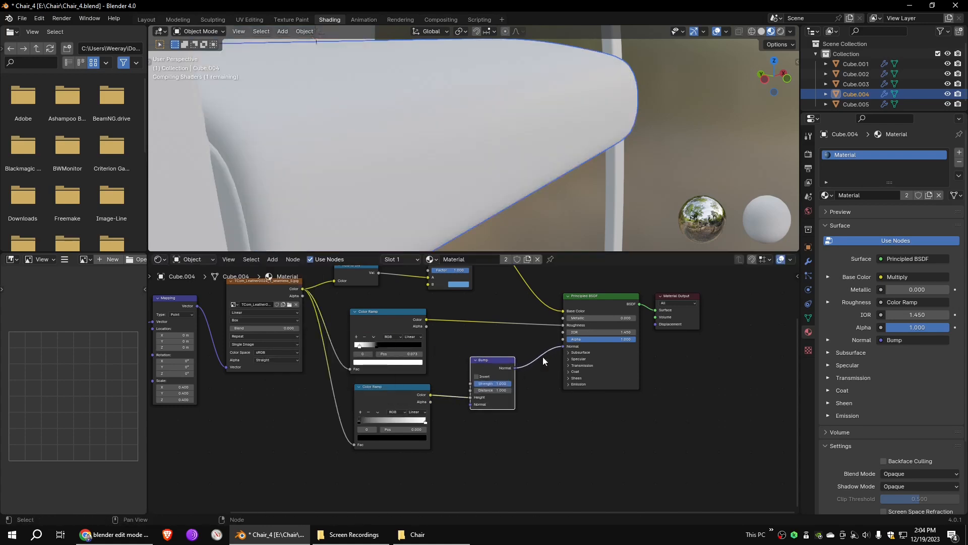
# - Reduce the Bump strength to about 0.18 and move the second Color Ramp's black and white stops closer together
pyautogui.moveTo(496, 384); pyautogui.dragTo(465, 384)
pyautogui.moveTo(359, 422); pyautogui.dragTo(371, 422)
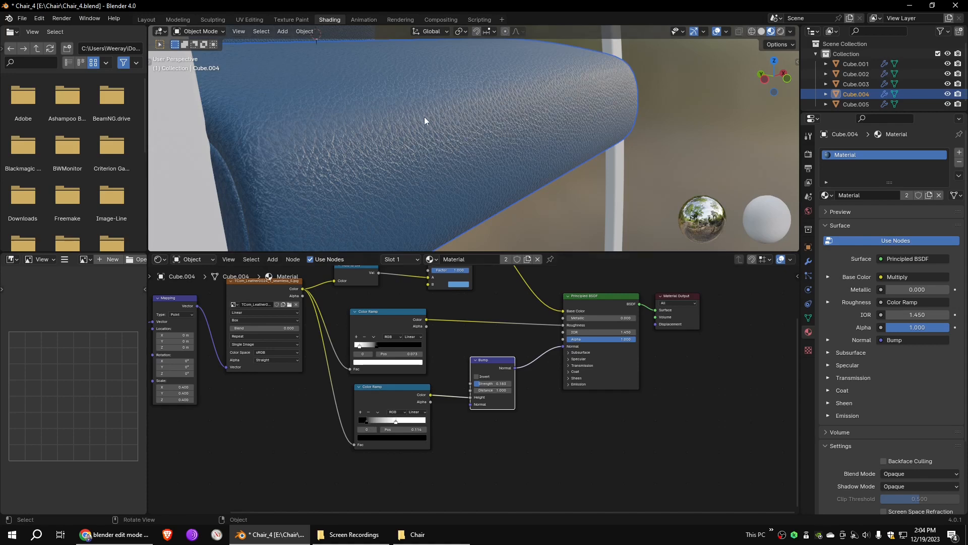
pyautogui.scroll(-5, 423, 119)
# - Replace the chair frame's BaseMat with a new material using a darker grey base color and Metallic 1.000
pyautogui.moveTo(425, 122); pyautogui.dragTo(488, 132, button='middle')
pyautogui.moveTo(448, 130); pyautogui.dragTo(496, 153, button='middle')
pyautogui.click(517, 141)
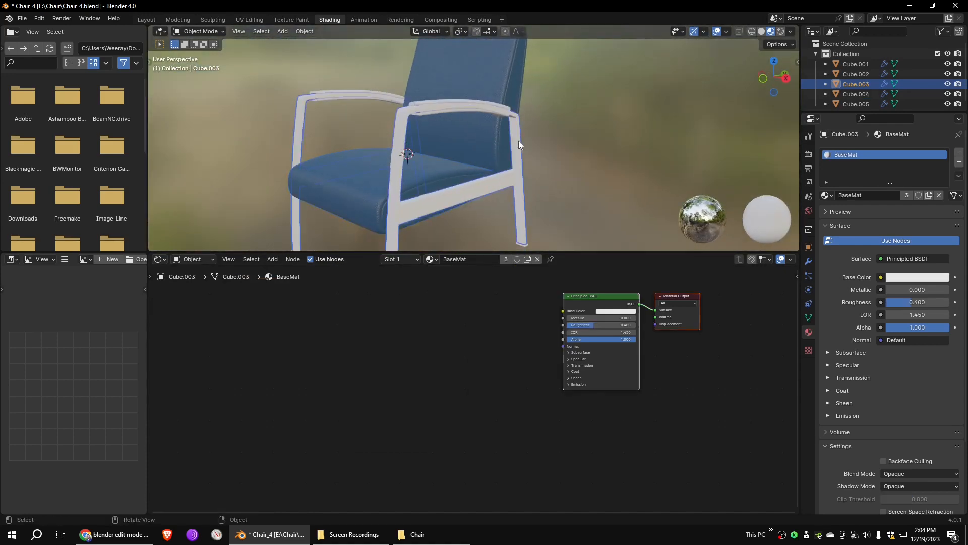
pyautogui.click(960, 164)
pyautogui.click(928, 196)
pyautogui.click(909, 278)
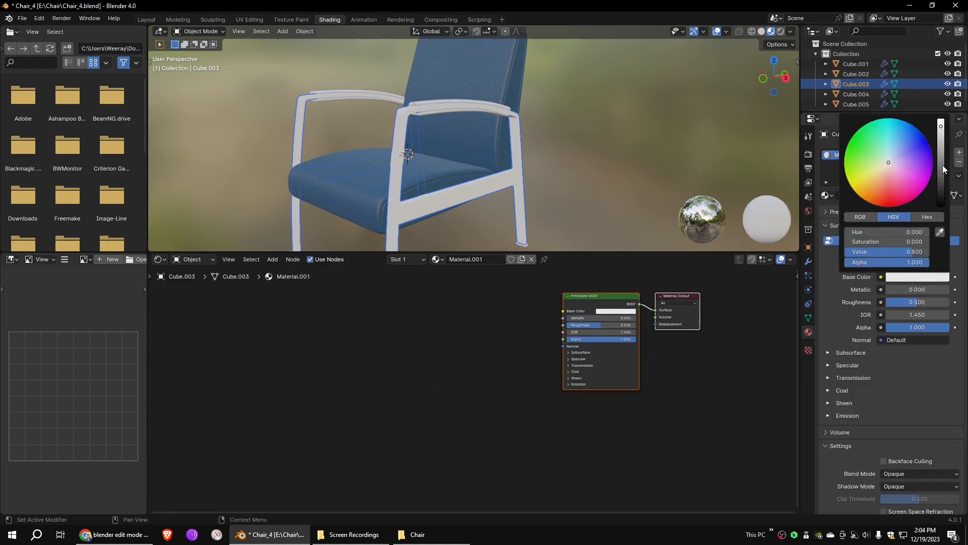
pyautogui.click(941, 144)
pyautogui.moveTo(891, 289); pyautogui.dragTo(949, 289)
# - Lower the roughness of the chair frame's metal material slightly
pyautogui.moveTo(462, 178); pyautogui.dragTo(460, 147, button='middle')
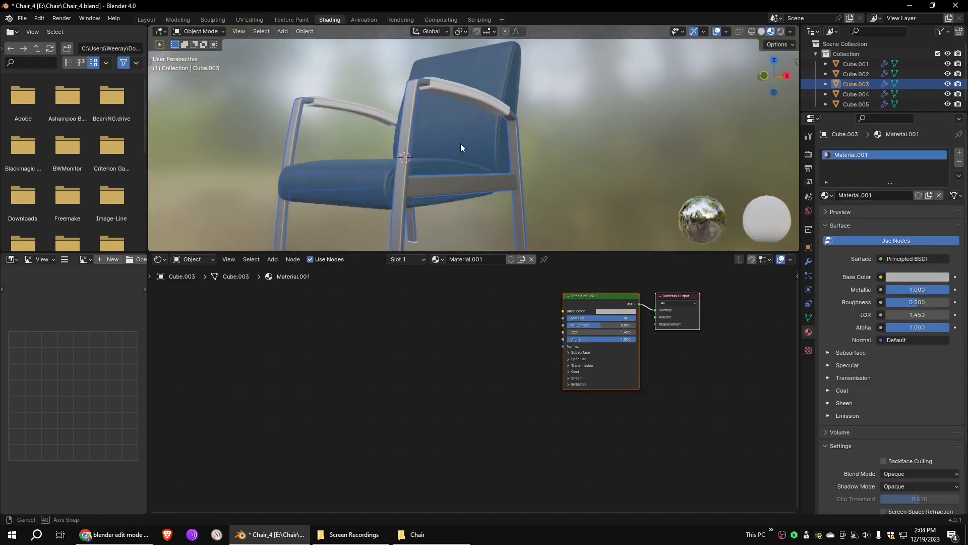
pyautogui.scroll(3, 461, 148)
pyautogui.keyDown('shift'); pyautogui.moveTo(456, 222); pyautogui.dragTo(500, 149, button='middle'); pyautogui.keyUp('shift')
pyautogui.moveTo(920, 303); pyautogui.dragTo(906, 302)
# - Replace the foot pads' material with a new one and set its base color to black
pyautogui.moveTo(575, 193); pyautogui.dragTo(570, 167, button='middle')
pyautogui.click(432, 220)
pyautogui.click(960, 165)
pyautogui.click(912, 196)
pyautogui.click(929, 277)
pyautogui.moveTo(943, 201); pyautogui.dragTo(942, 216)
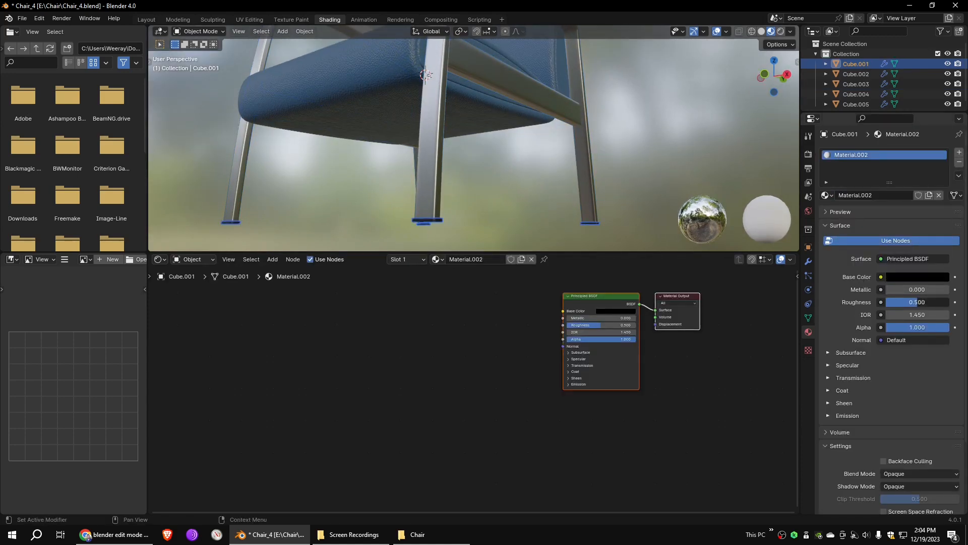
# - Assign the existing blue leather material, Material, to the armrest pads
pyautogui.moveTo(520, 120); pyautogui.dragTo(524, 150, button='middle')
pyautogui.keyDown('shift'); pyautogui.moveTo(550, 147); pyautogui.dragTo(550, 217, button='middle'); pyautogui.keyUp('shift')
pyautogui.click(546, 152)
pyautogui.click(830, 196)
pyautogui.click(848, 220)
pyautogui.moveTo(591, 165); pyautogui.dragTo(516, 144, button='middle')
pyautogui.scroll(-5, 516, 144)
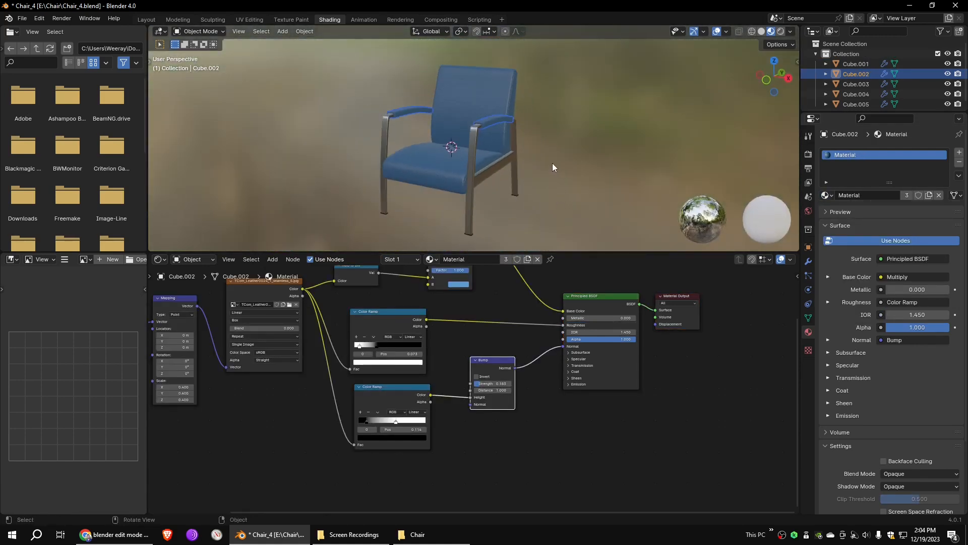
# - Switch to the Layout workspace and display the chair in wireframe shading
pyautogui.click(146, 20)
pyautogui.scroll(-2, 510, 232)
pyautogui.click(752, 32)
# - Select all chair objects and move them up 2.0073 m along Z in side view so the legs stand on the ground line
pyautogui.press('a')
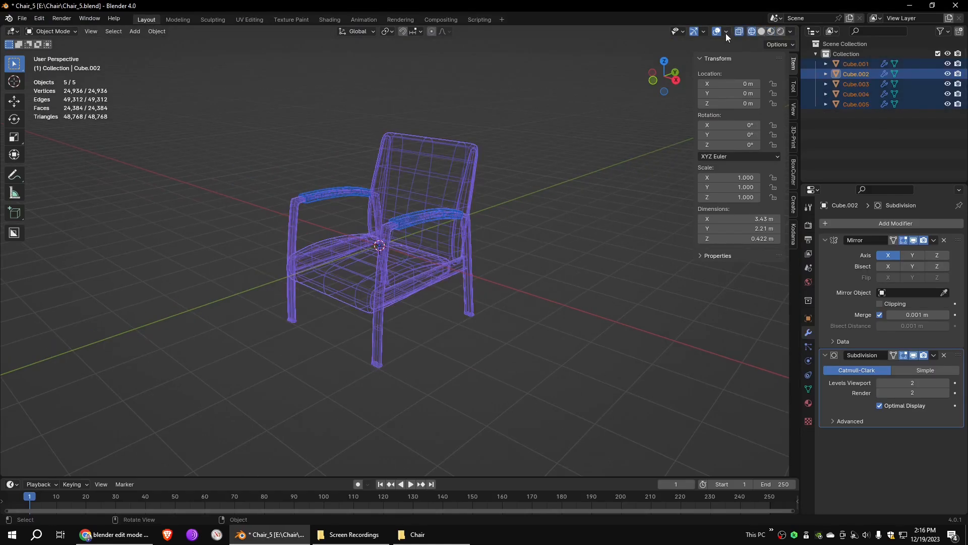
pyautogui.press('KP_3')
pyautogui.press('g')
pyautogui.press('z')
pyautogui.click(529, 185)
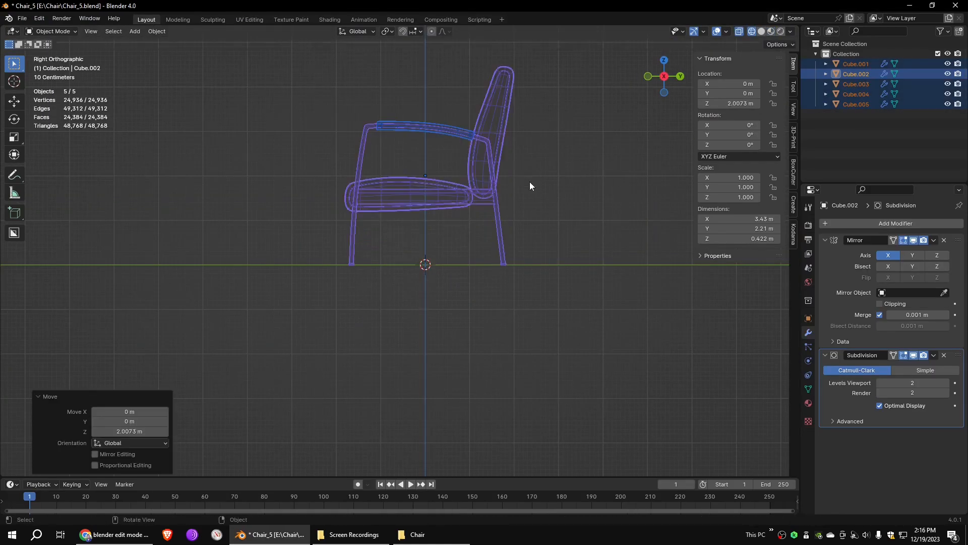
pyautogui.moveTo(481, 215); pyautogui.dragTo(508, 186, button='middle')
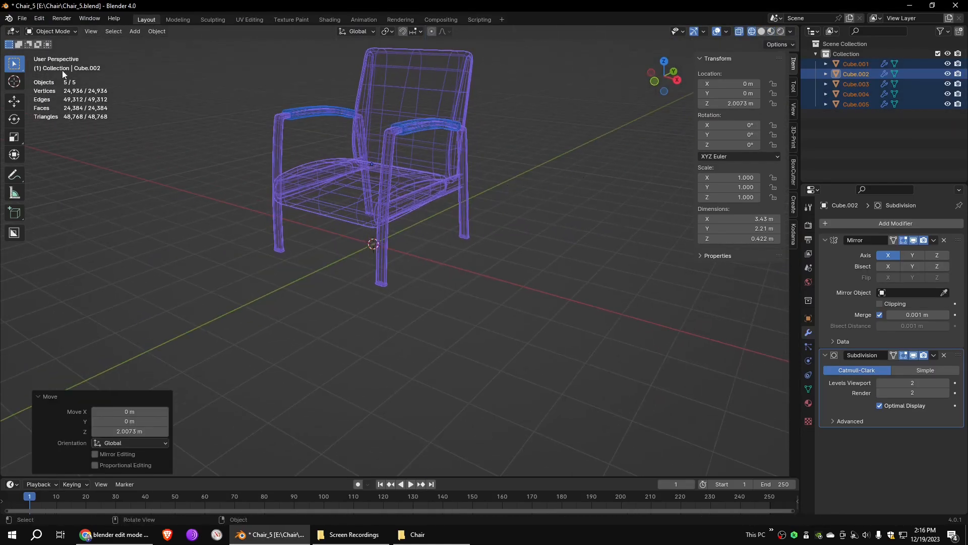
# - Apply the location of all chair objects and scale the whole chair down by a factor of 0.198
pyautogui.click(157, 31)
pyautogui.moveTo(202, 84)
pyautogui.click(271, 84)
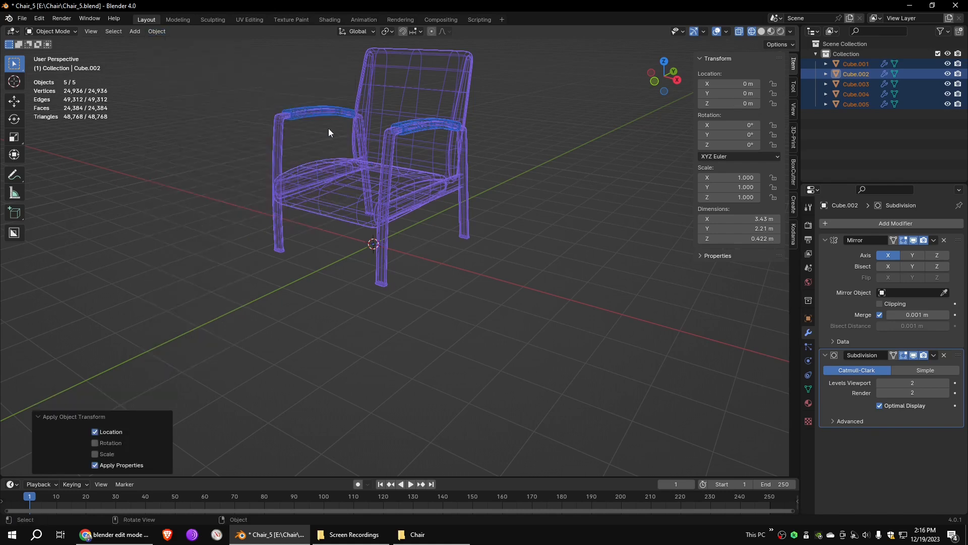
pyautogui.click(22, 103)
pyautogui.press('s')
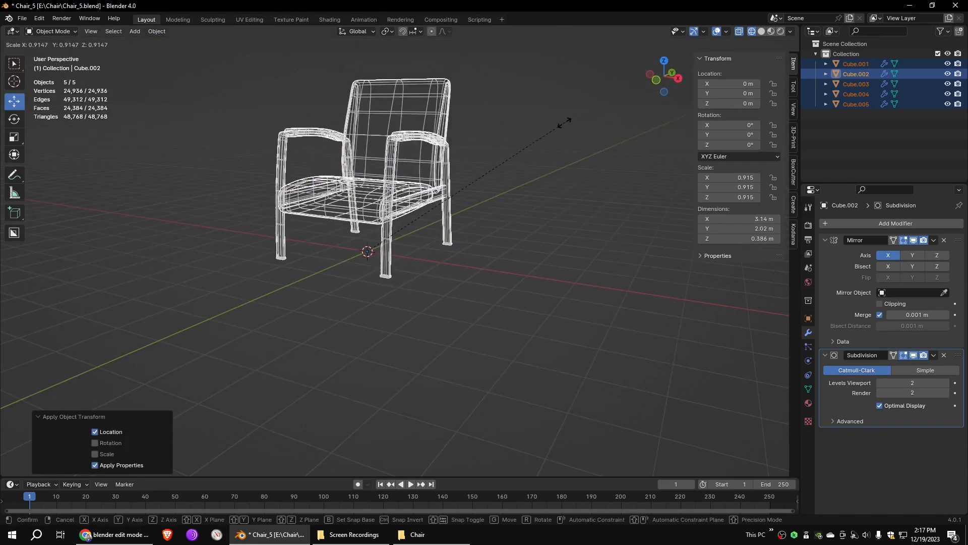
pyautogui.click(411, 224)
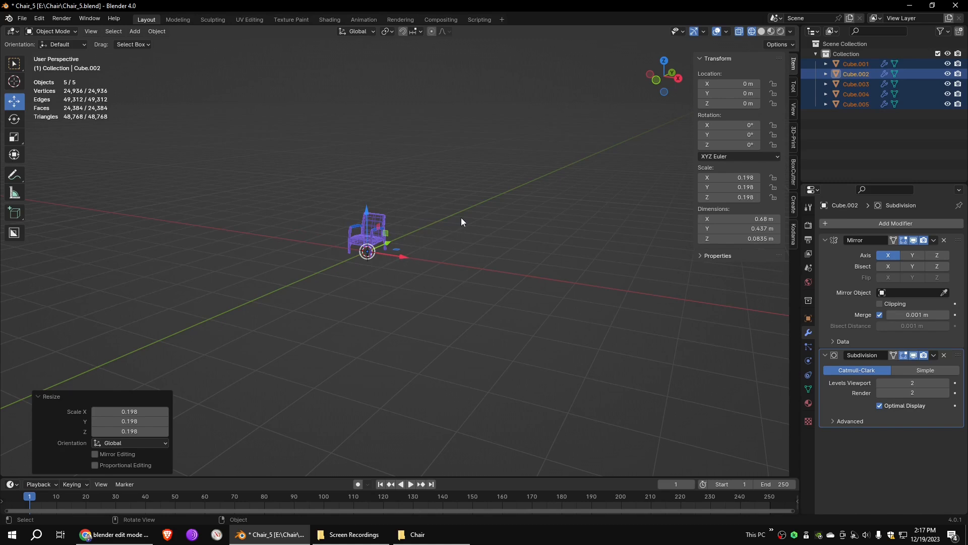
# - Select all chair objects and apply their scale
pyautogui.press('KP_Decimal')
pyautogui.click(535, 218)
pyautogui.moveTo(536, 218); pyautogui.dragTo(566, 205, button='middle')
pyautogui.press('a')
pyautogui.click(157, 31)
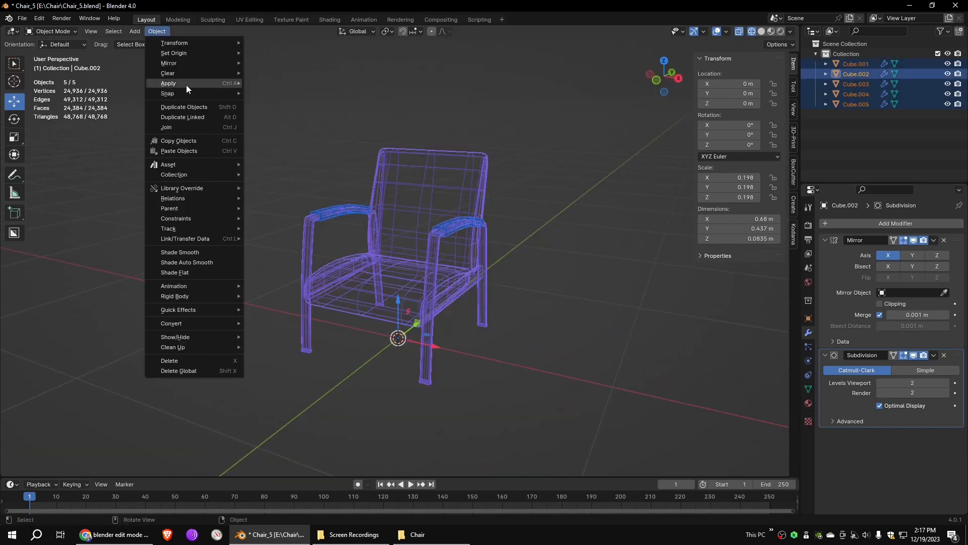
pyautogui.moveTo(186, 84)
pyautogui.click(273, 105)
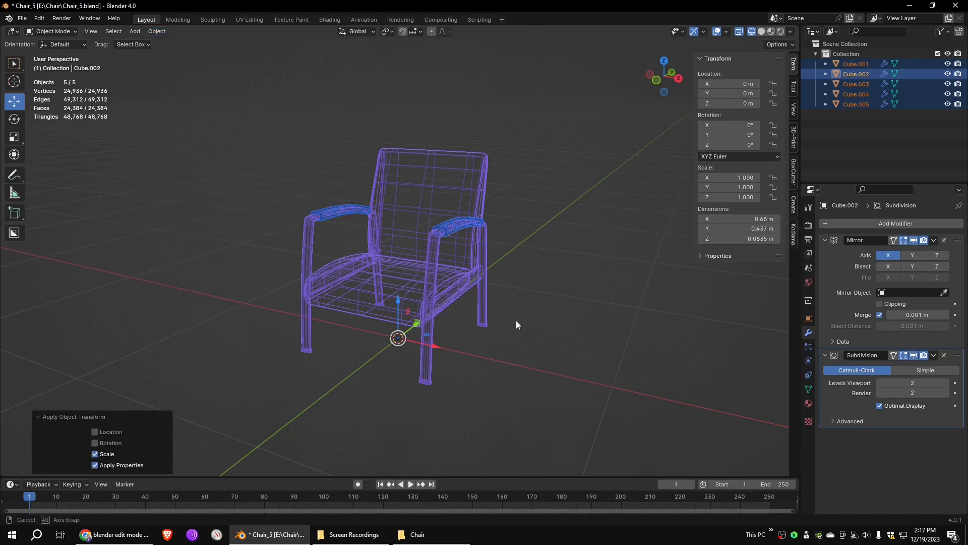
# - Select the backrest in material preview and set its leather material's Mapping scale to 1 on X, Y and Z in the Shading workspace
pyautogui.moveTo(506, 320); pyautogui.dragTo(549, 303, button='middle')
pyautogui.scroll(4, 548, 302)
pyautogui.click(771, 31)
pyautogui.click(531, 108)
pyautogui.moveTo(532, 110); pyautogui.dragTo(441, 147, button='middle')
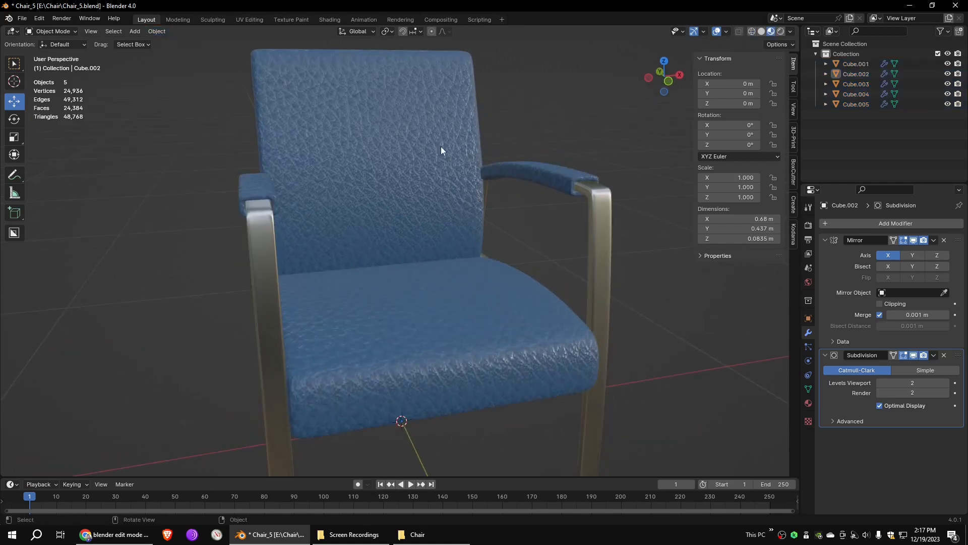
pyautogui.click(440, 146)
pyautogui.click(329, 19)
pyautogui.scroll(3, 272, 364)
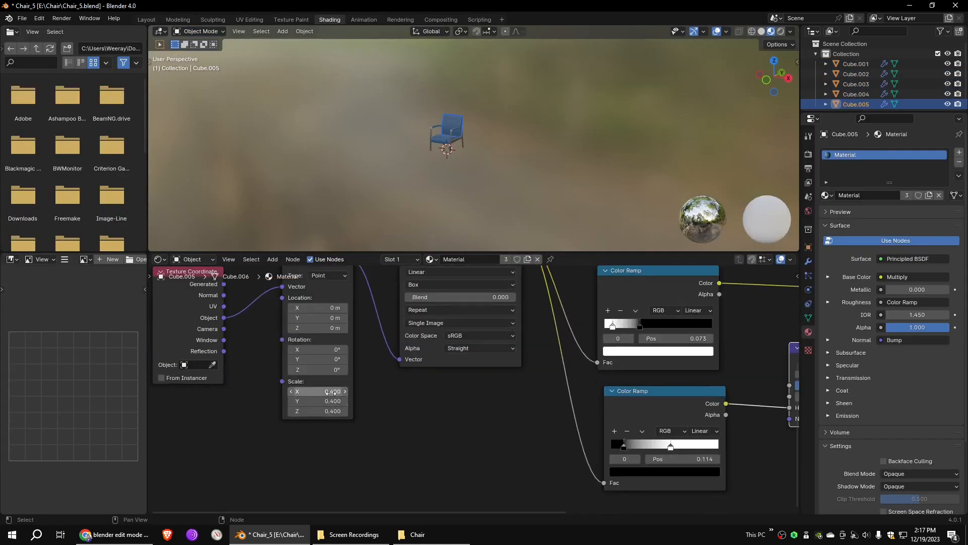
pyautogui.scroll(8, 467, 149)
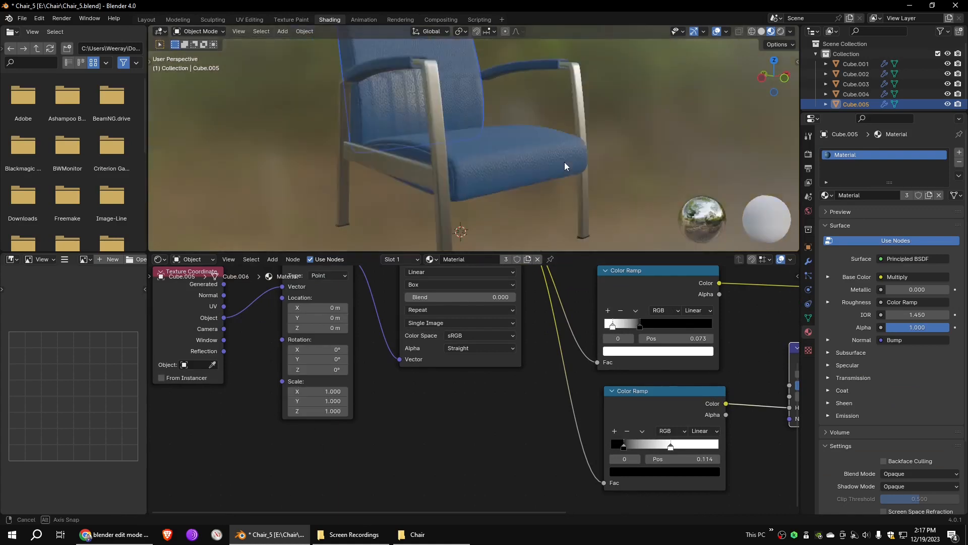
pyautogui.moveTo(330, 394); pyautogui.dragTo(333, 411)
pyautogui.moveTo(686, 401); pyautogui.dragTo(334, 406, button='middle')
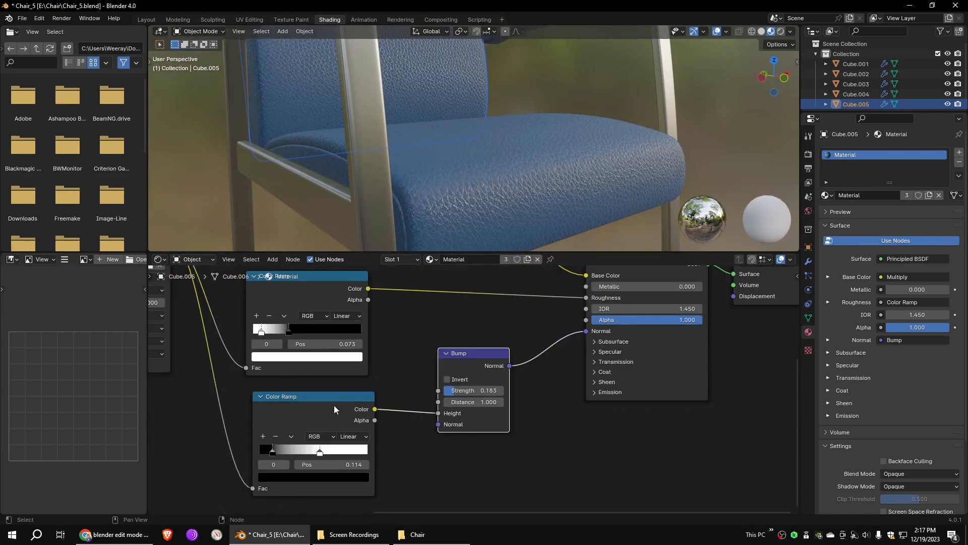
# - Set the leather material's Mapping scale to 2
pyautogui.scroll(-3, 343, 360)
pyautogui.moveTo(304, 355); pyautogui.dragTo(611, 375, button='middle')
pyautogui.write('2')
pyautogui.press('Return')
pyautogui.scroll(-4, 673, 107)
pyautogui.moveTo(673, 107); pyautogui.dragTo(560, 112, button='middle')
# - Return to the Layout workspace and add a mesh plane under the chair
pyautogui.click(146, 19)
pyautogui.scroll(-4, 660, 268)
pyautogui.moveTo(660, 267); pyautogui.dragTo(576, 259, button='middle')
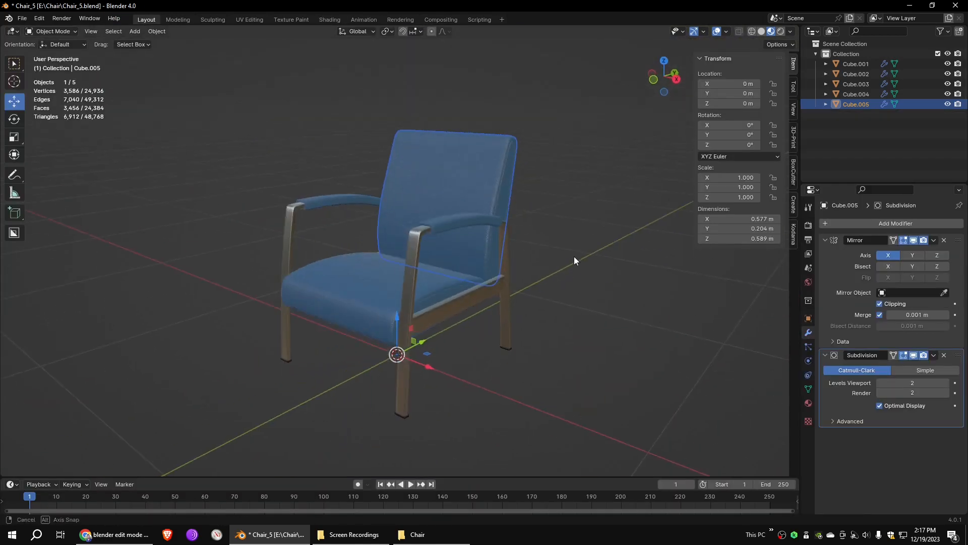
pyautogui.scroll(-2, 576, 260)
pyautogui.click(156, 31)
pyautogui.moveTo(135, 32)
pyautogui.moveTo(171, 43)
pyautogui.click(237, 43)
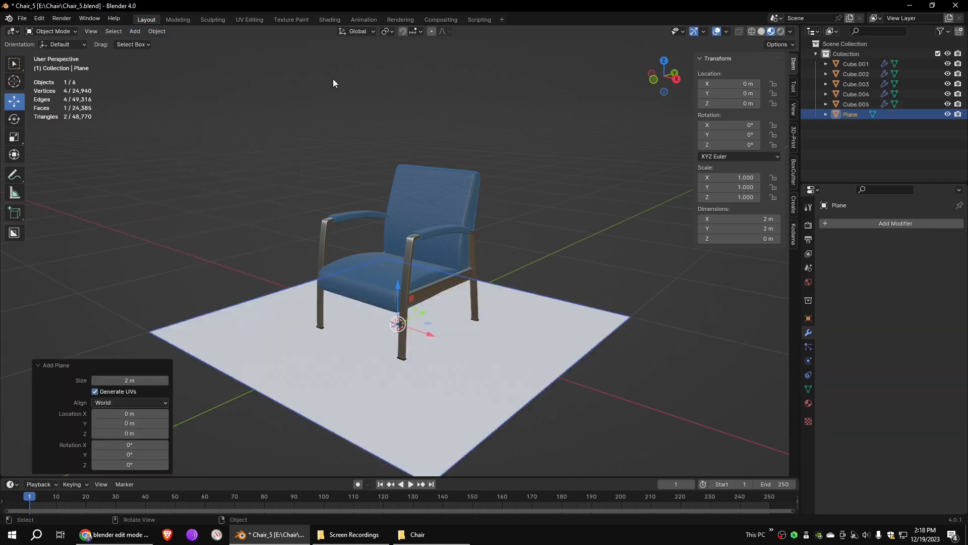
# - Enlarge the plane to a scale of about 3.095 and stretch it along X to about 5.157
pyautogui.press('s')
pyautogui.press('Return')
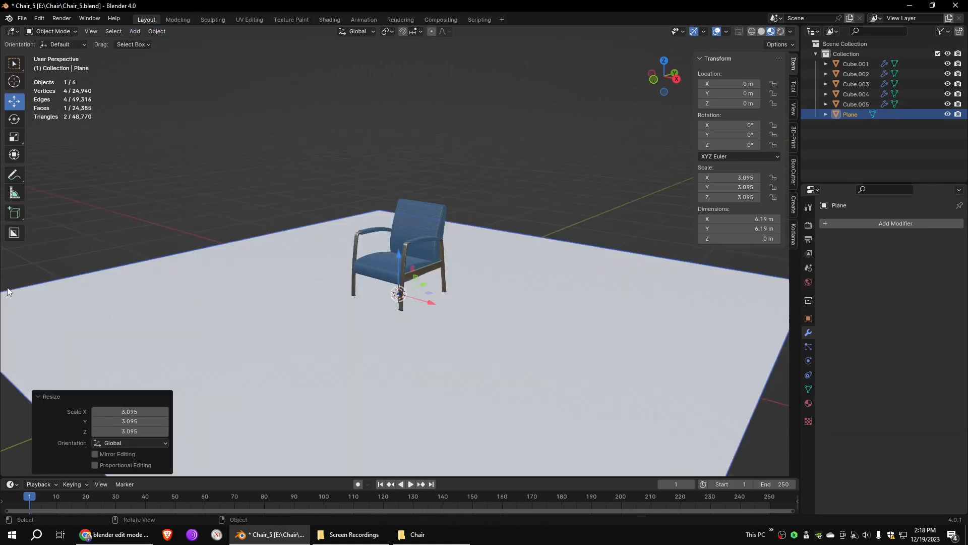
pyautogui.press('s')
pyautogui.press('x')
pyautogui.click(502, 240)
pyautogui.scroll(-2, 501, 241)
# - Extrude the plane's edge behind the chair upward along Z to form a back wall
pyautogui.press('Tab')
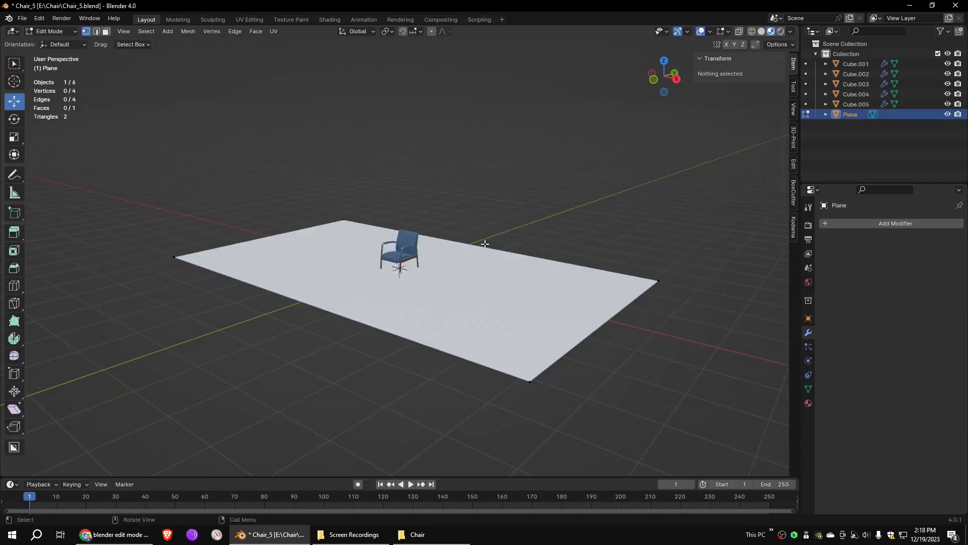
pyautogui.click(96, 32)
pyautogui.click(526, 264)
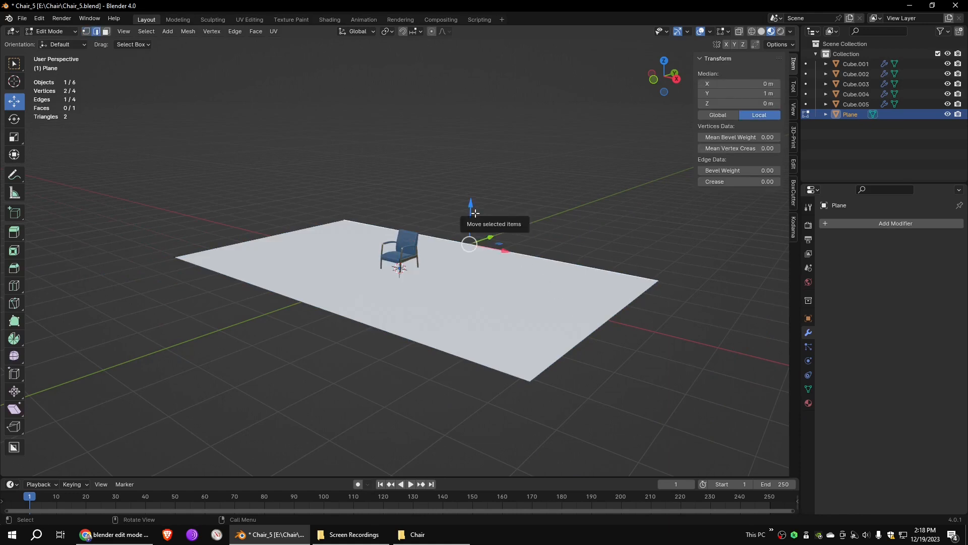
pyautogui.press('e')
pyautogui.press('z')
pyautogui.click(512, 97)
# - Bevel the edge between floor and back wall with a width of about 0.269 m and 12 segments
pyautogui.click(513, 251)
pyautogui.moveTo(510, 251); pyautogui.dragTo(470, 236, button='middle')
pyautogui.moveTo(62, 268); pyautogui.dragTo(101, 267, button='middle')
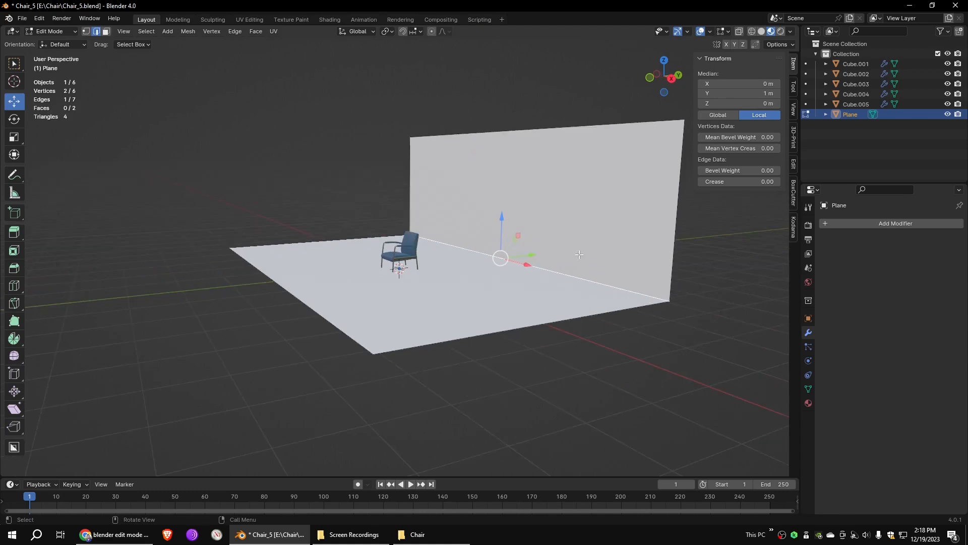
pyautogui.rightClick(544, 264)
pyautogui.click(528, 271)
pyautogui.scroll(11, 565, 252)
pyautogui.click(564, 254)
pyautogui.moveTo(590, 357); pyautogui.dragTo(629, 367, button='middle')
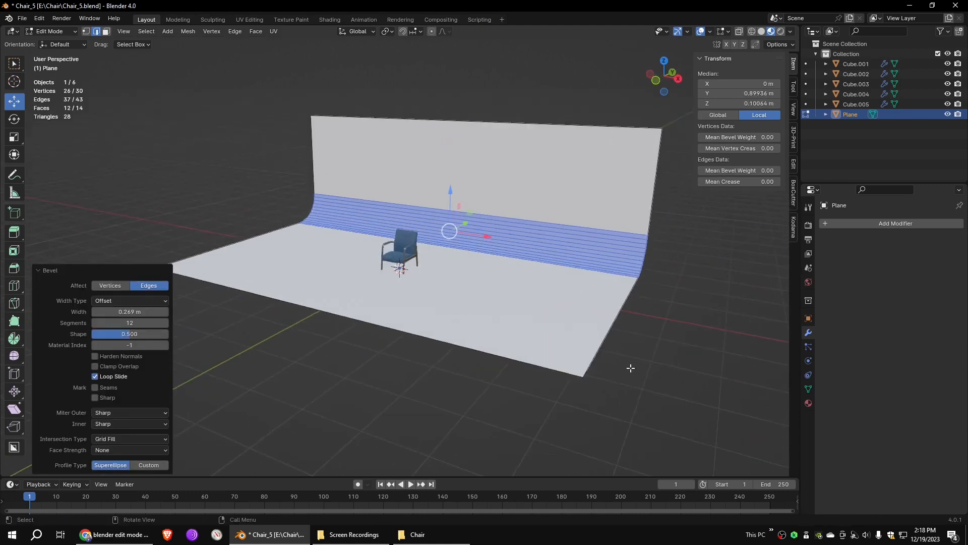
pyautogui.scroll(3, 629, 368)
pyautogui.hotkey('alt', 'a')
pyautogui.scroll(-2, 21, 106)
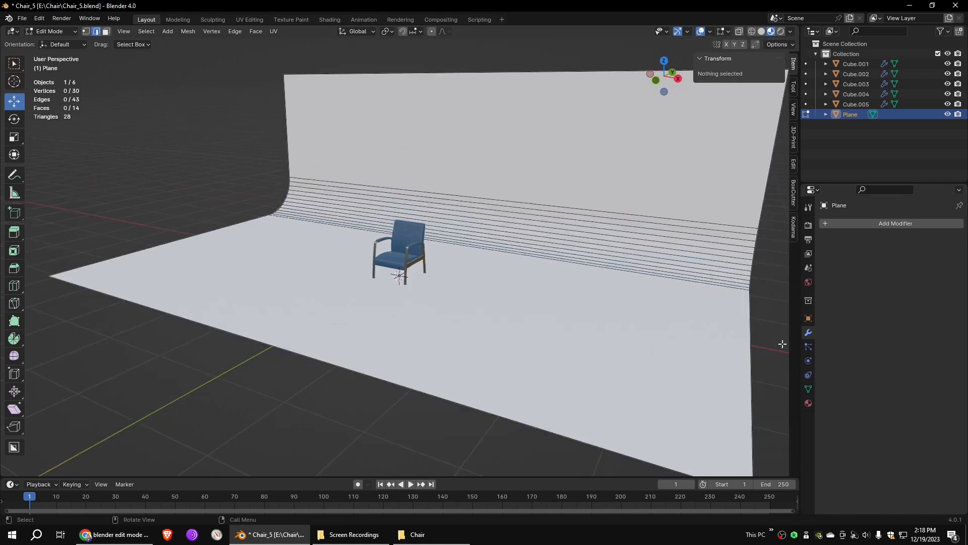
# - Give the backdrop plane a new material and darken its base color to gray
pyautogui.click(809, 404)
pyautogui.press('Tab')
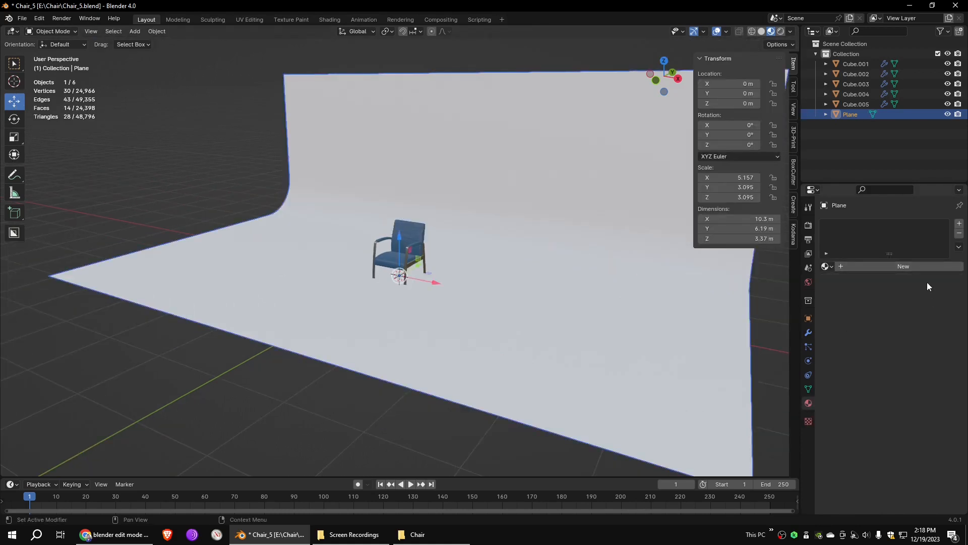
pyautogui.click(903, 266)
pyautogui.click(918, 348)
pyautogui.moveTo(941, 202); pyautogui.dragTo(941, 249)
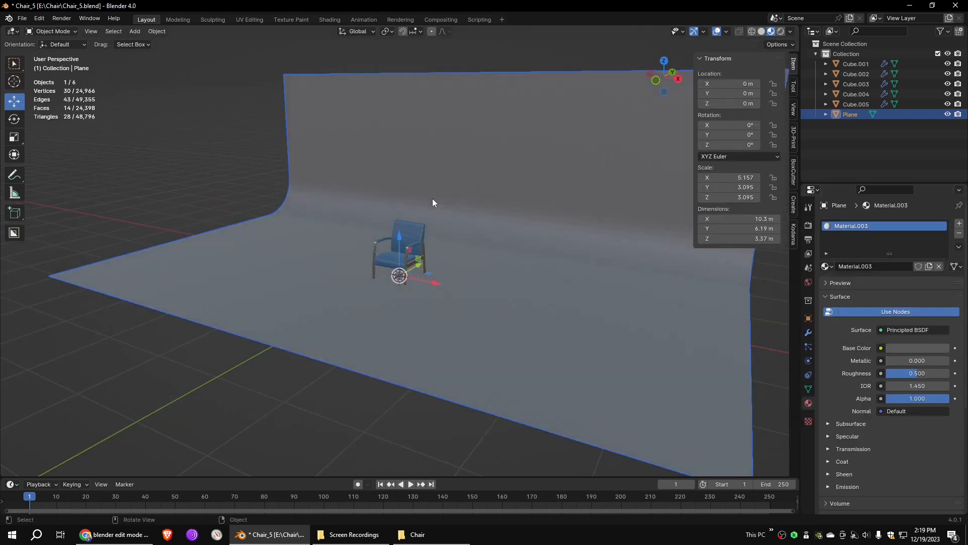
# - Shade the backdrop smooth and lower its material's roughness to 0.327
pyautogui.click(163, 32)
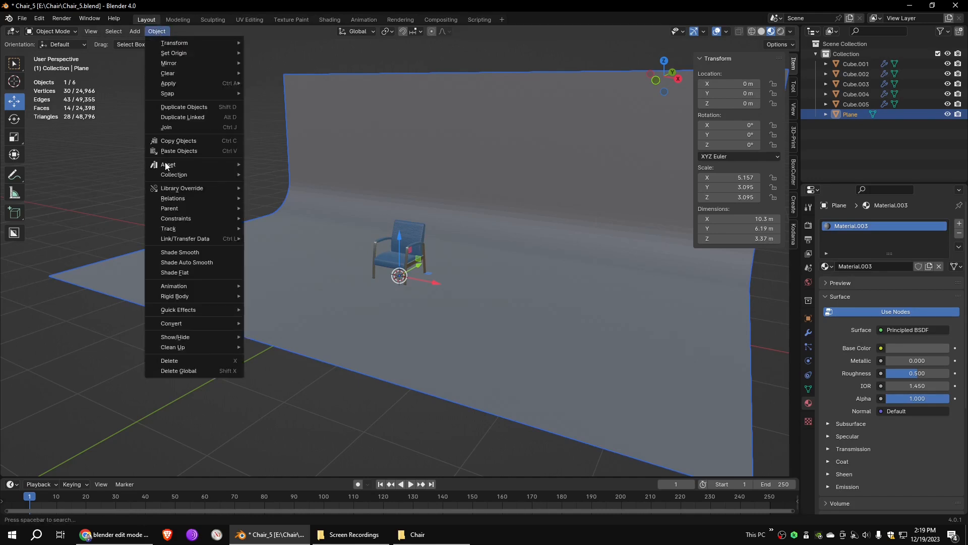
pyautogui.click(187, 263)
pyautogui.scroll(3, 649, 278)
pyautogui.moveTo(649, 279); pyautogui.dragTo(483, 272, button='middle')
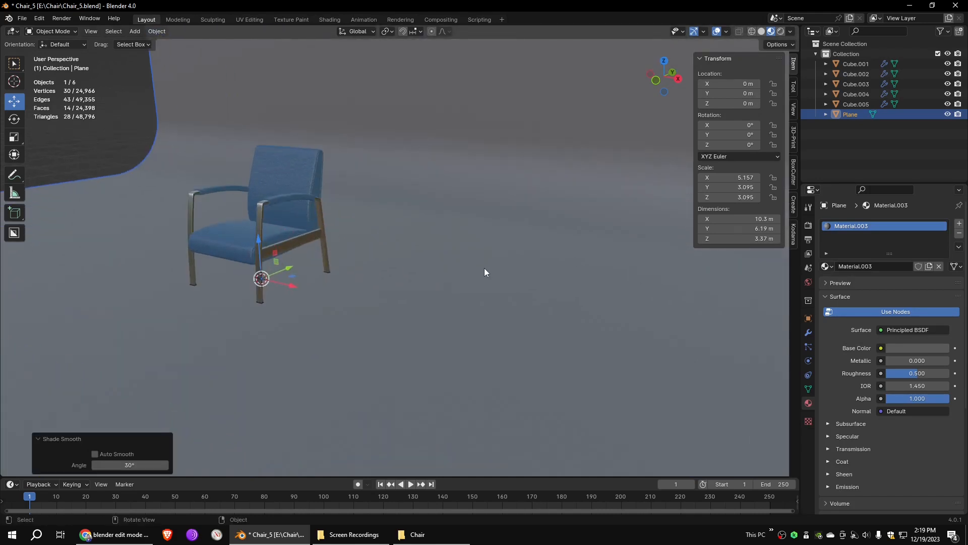
pyautogui.scroll(-4, 530, 280)
pyautogui.moveTo(918, 373)
pyautogui.mouseDown()
pyautogui.moveTo(888, 374)
pyautogui.moveTo(903, 373)
pyautogui.mouseUp()
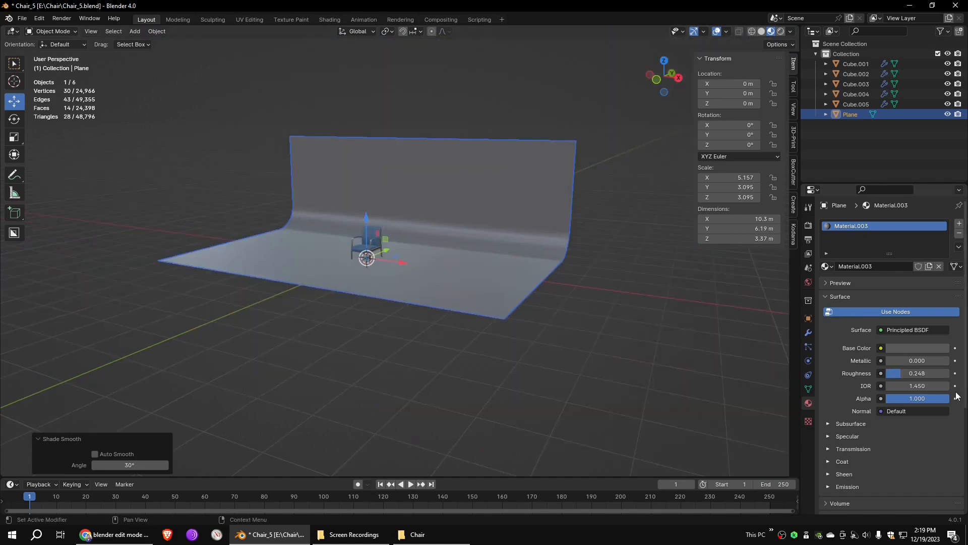
# - Add another plane and raise it along Z to about 2.73 m above the chair
pyautogui.click(134, 31)
pyautogui.moveTo(162, 41)
pyautogui.click(232, 43)
pyautogui.press('g')
pyautogui.press('z')
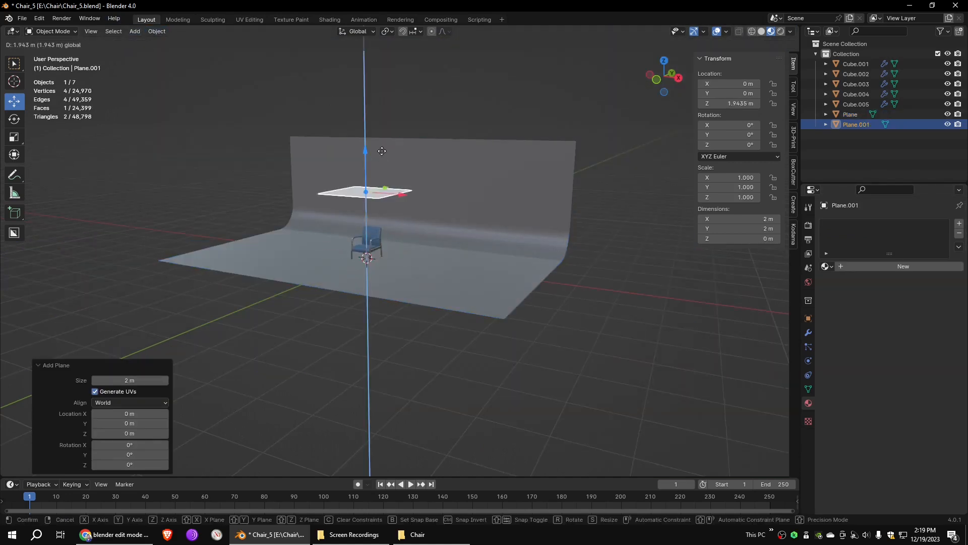
pyautogui.click(403, 153)
pyautogui.press('g')
pyautogui.press('z')
pyautogui.click(383, 132)
# - Stretch the overhead plane along X to a scale of about 3.194
pyautogui.press('s')
pyautogui.press('x')
pyautogui.click(483, 141)
# - Give the overhead plane a new white Emission material with a strength of 1.8
pyautogui.click(903, 266)
pyautogui.click(913, 330)
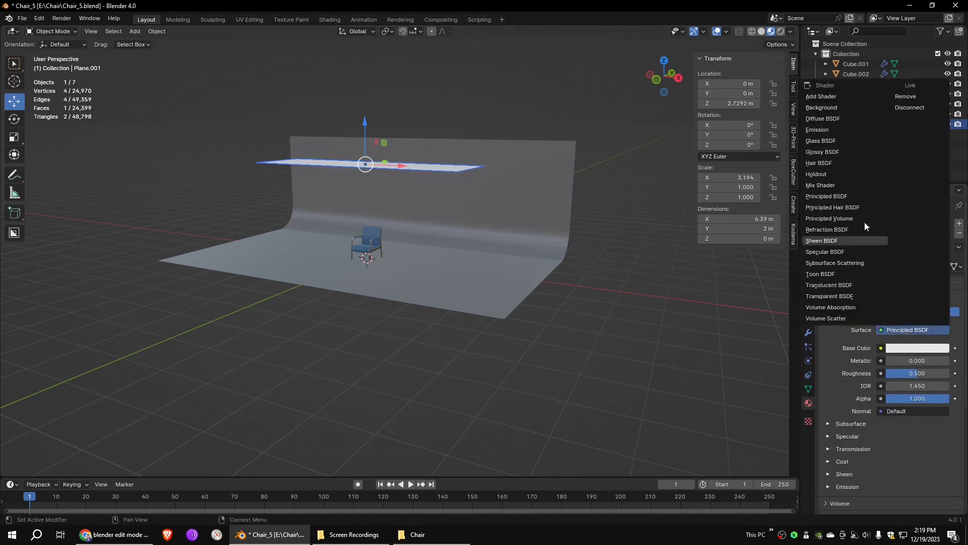
pyautogui.click(823, 130)
pyautogui.moveTo(917, 360); pyautogui.dragTo(927, 360)
pyautogui.click(916, 348)
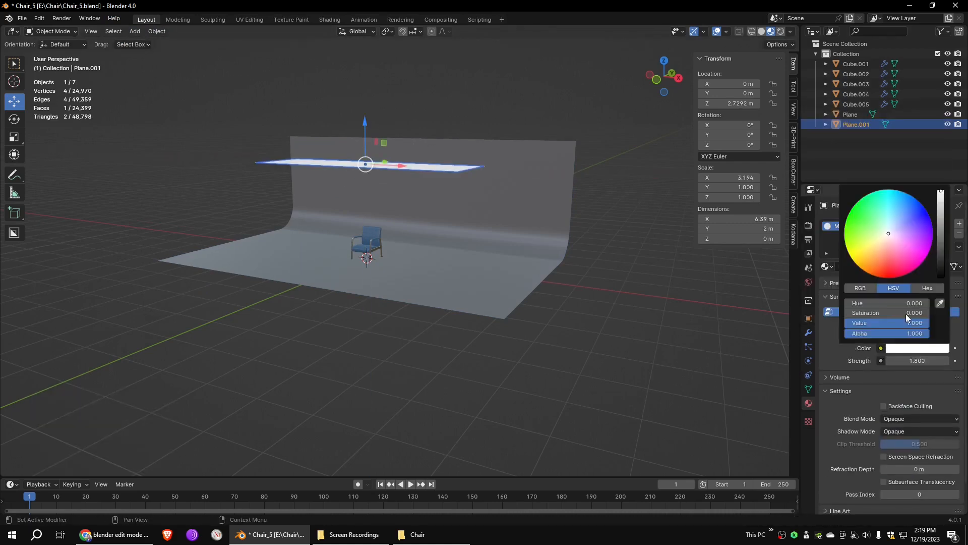
# - Preview the chair in rendered shading and switch the render engine to Cycles
pyautogui.scroll(8, 273, 190)
pyautogui.press('z')
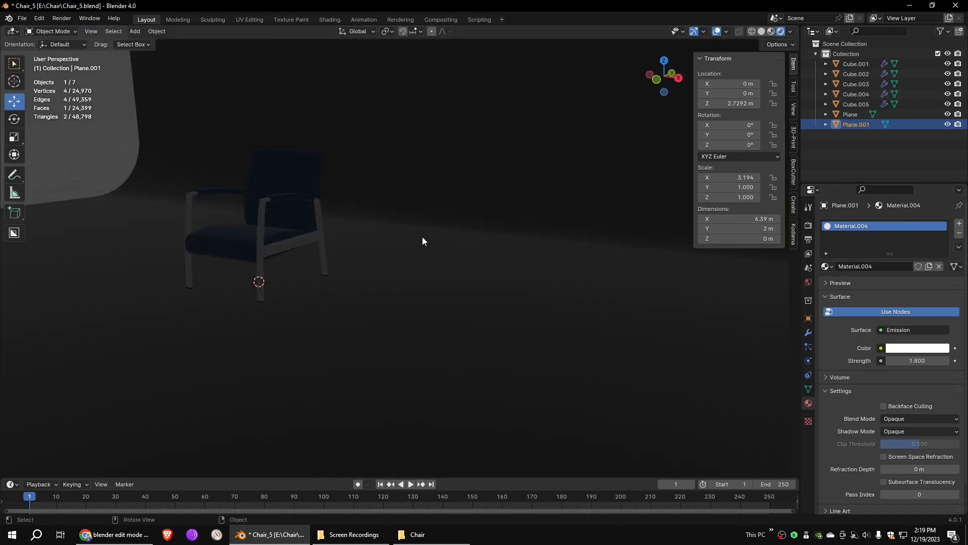
pyautogui.moveTo(422, 238); pyautogui.dragTo(455, 241, button='middle')
pyautogui.click(809, 225)
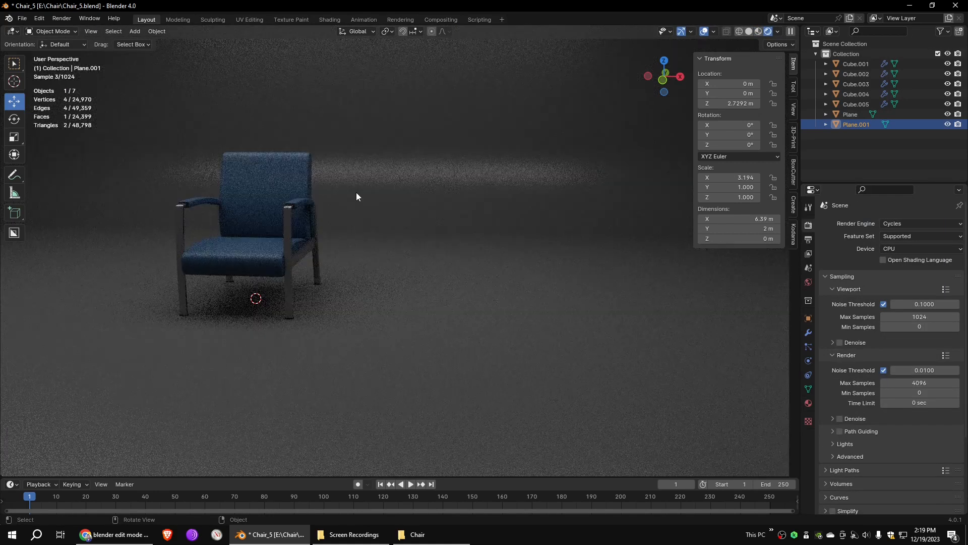
pyautogui.moveTo(356, 192); pyautogui.dragTo(411, 198, button='middle')
# - Select the backdrop and raise its material's roughness to 0.657
pyautogui.click(524, 204)
pyautogui.click(759, 32)
pyautogui.click(809, 403)
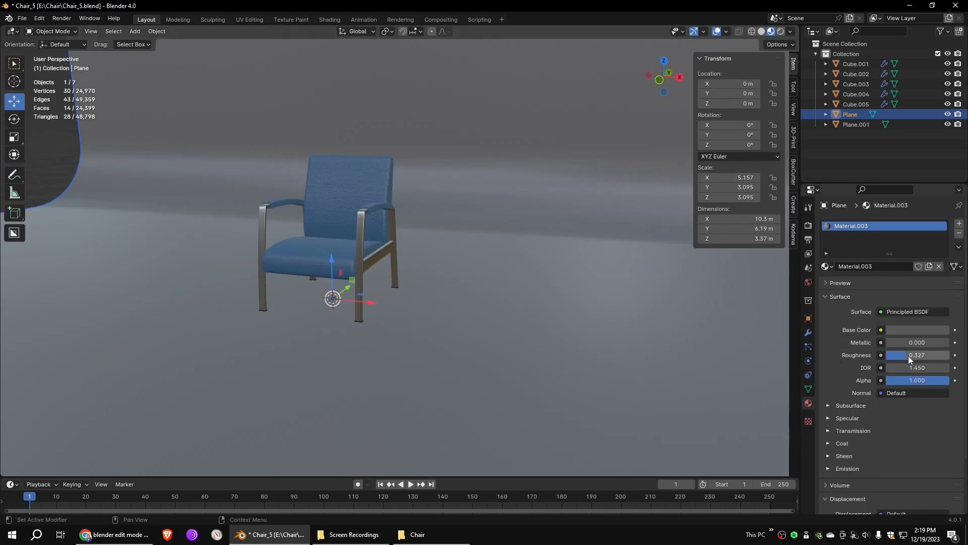
pyautogui.moveTo(909, 355); pyautogui.dragTo(930, 356)
# - In rendered shading, set the backdrop's base color to a gray-green with hue 0.477, saturation 0.334 and value 0.241
pyautogui.click(781, 31)
pyautogui.moveTo(601, 180); pyautogui.dragTo(643, 179, button='middle')
pyautogui.scroll(1, 596, 190)
pyautogui.click(918, 329)
pyautogui.moveTo(942, 230); pyautogui.dragTo(887, 208)
pyautogui.click(918, 330)
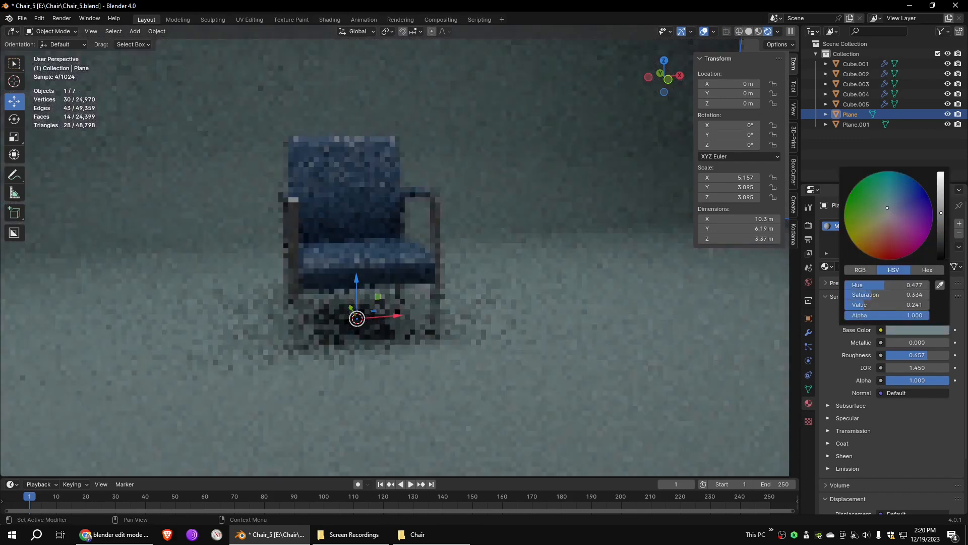
# - In solid shading, duplicate the overhead light plane in front of the chair and shorten the copy along X to a scale of 1.862
pyautogui.press('z')
pyautogui.scroll(-8, 494, 201)
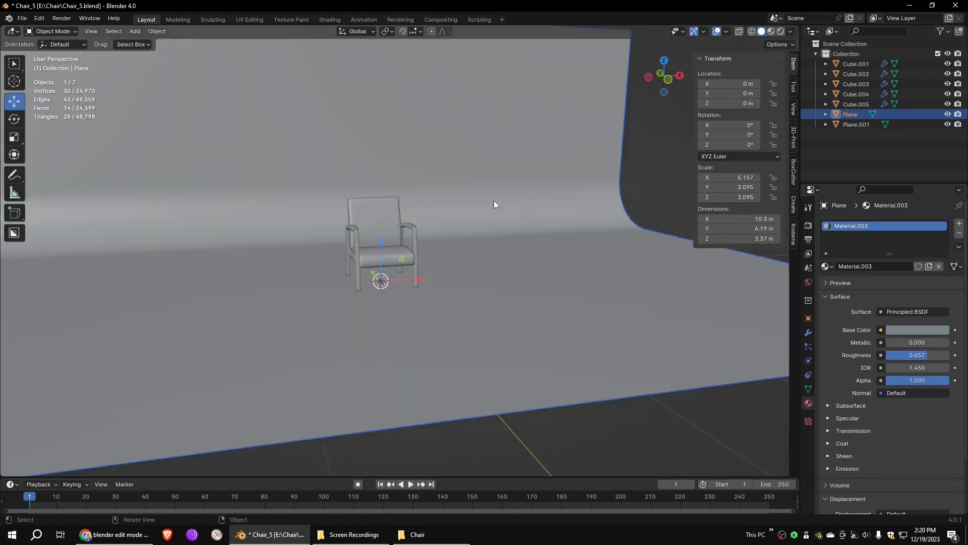
pyautogui.keyDown('alt'); pyautogui.moveTo(494, 212); pyautogui.dragTo(532, 223); pyautogui.keyUp('alt')
pyautogui.click(441, 154)
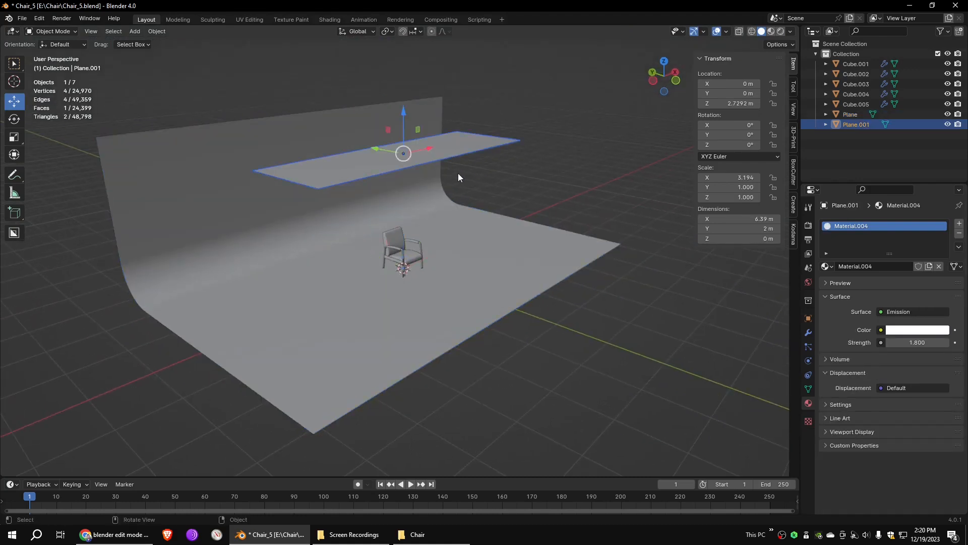
pyautogui.hotkey('shift', 'd')
pyautogui.click(520, 246)
pyautogui.press('s')
pyautogui.press('x')
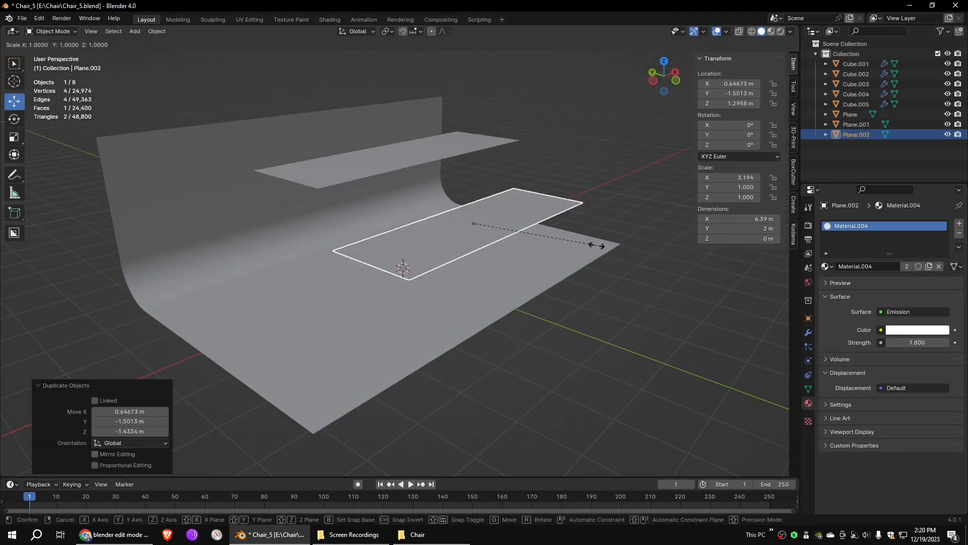
pyautogui.click(541, 238)
# - Rotate the duplicated light plane upright to about 57.9°, -80.819° and -192.37° so it faces the chair
pyautogui.click(14, 120)
pyautogui.moveTo(502, 238); pyautogui.dragTo(444, 235)
pyautogui.moveTo(501, 206); pyautogui.dragTo(440, 149)
pyautogui.moveTo(497, 238); pyautogui.dragTo(465, 241)
pyautogui.moveTo(537, 235); pyautogui.dragTo(438, 239, button='middle')
# - Move the upright light plane about -2.55 m along X to one side of the chair
pyautogui.click(12, 102)
pyautogui.moveTo(397, 231); pyautogui.dragTo(271, 268)
pyautogui.moveTo(303, 275); pyautogui.dragTo(352, 285, button='middle')
# - Duplicate the upright light plane to the chair's opposite side and shift the copy about 0.79 m along X
pyautogui.hotkey('shift', 'd')
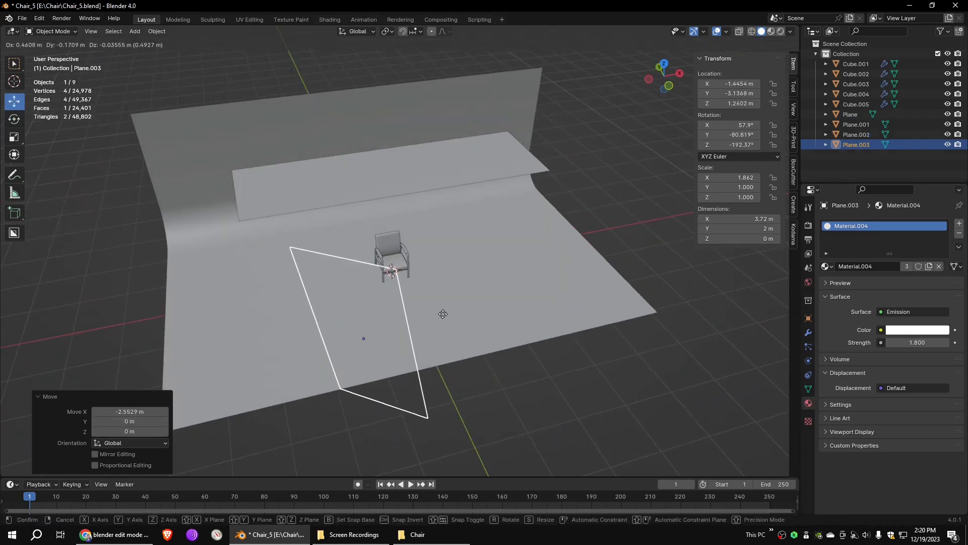
pyautogui.click(580, 284)
pyautogui.scroll(-3, 580, 283)
pyautogui.moveTo(497, 276); pyautogui.dragTo(523, 272)
pyautogui.moveTo(494, 308); pyautogui.dragTo(308, 206, button='middle')
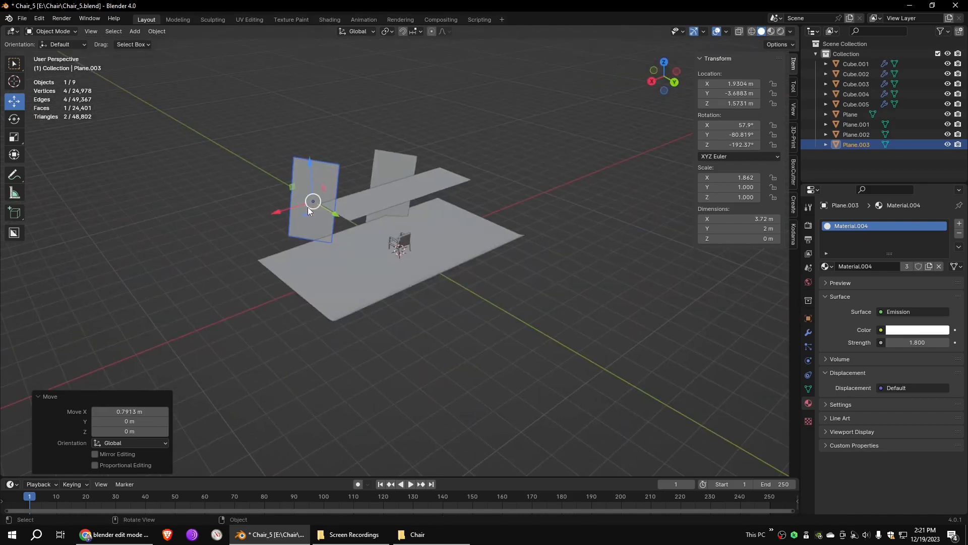
# - Rotate the second upright light plane to -110.44° about Z and position it at about X 2.1261 m and Z 1.2377 m
pyautogui.moveTo(316, 218); pyautogui.dragTo(351, 200)
pyautogui.click(15, 101)
pyautogui.moveTo(310, 162); pyautogui.dragTo(312, 185)
pyautogui.moveTo(390, 263); pyautogui.dragTo(549, 262, button='middle')
pyautogui.moveTo(413, 261); pyautogui.dragTo(418, 241)
pyautogui.moveTo(450, 290); pyautogui.dragTo(455, 290)
pyautogui.scroll(8, 404, 257)
pyautogui.moveTo(404, 256); pyautogui.dragTo(416, 217, button='middle')
pyautogui.scroll(-5, 416, 217)
pyautogui.moveTo(465, 292); pyautogui.dragTo(638, 296, button='middle')
# - Disable Camera ray visibility on the upright light planes beside the chair and on the overhead light plane
pyautogui.click(808, 318)
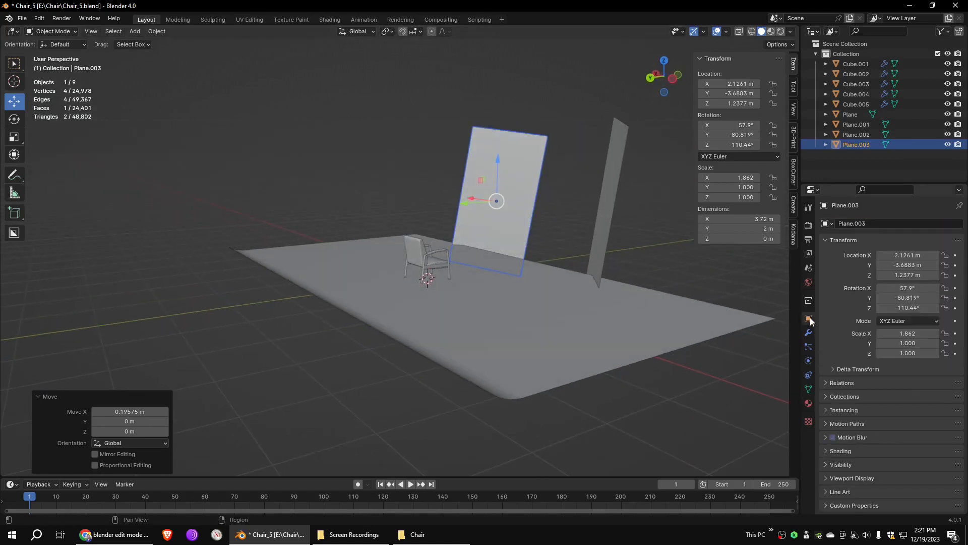
pyautogui.click(843, 465)
pyautogui.scroll(-6, 934, 427)
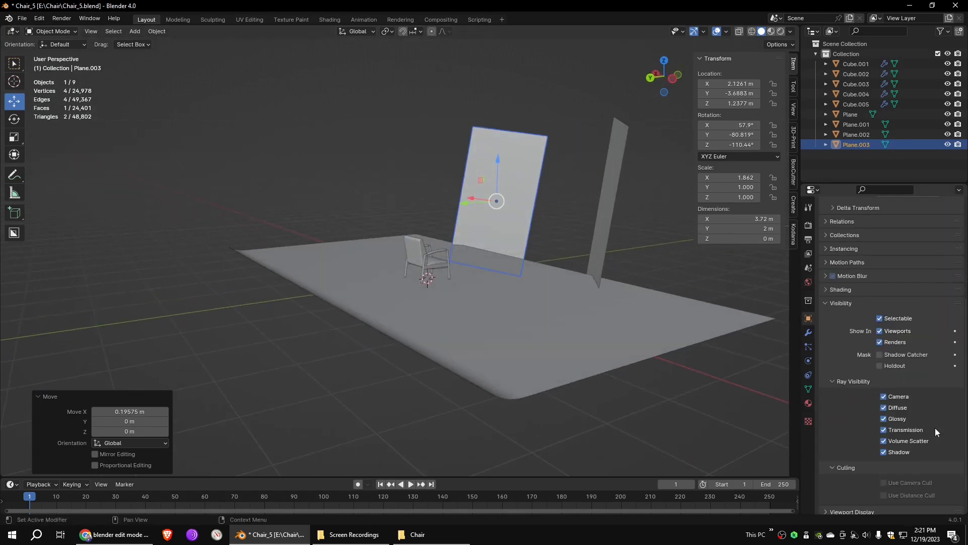
pyautogui.click(612, 190)
pyautogui.moveTo(612, 190); pyautogui.dragTo(629, 225, button='middle')
pyautogui.click(884, 397)
pyautogui.moveTo(504, 212); pyautogui.dragTo(478, 220, button='middle')
pyautogui.click(453, 165)
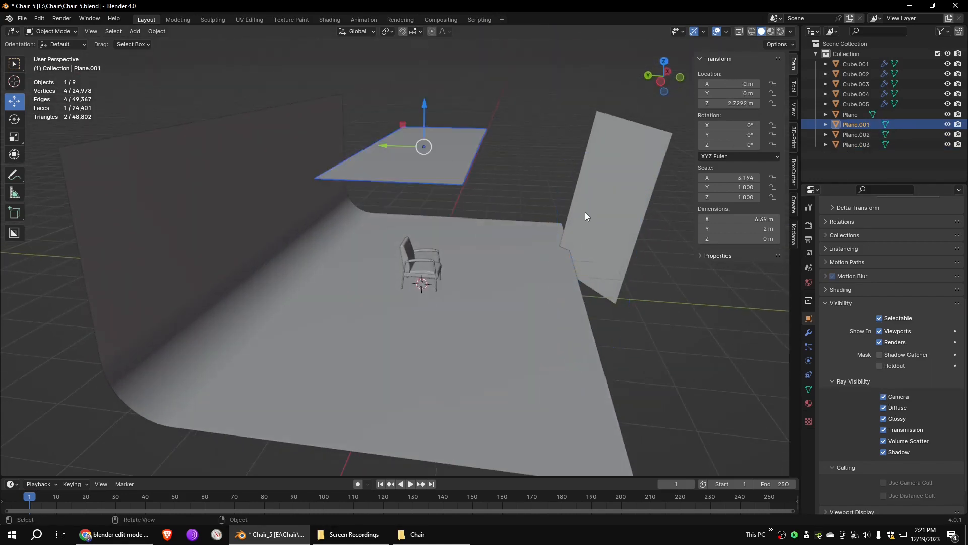
pyautogui.click(885, 396)
# - Add a camera at the world origin and look through it with the scene in wireframe shading
pyautogui.moveTo(469, 257); pyautogui.dragTo(440, 268, button='middle')
pyautogui.scroll(6, 454, 281)
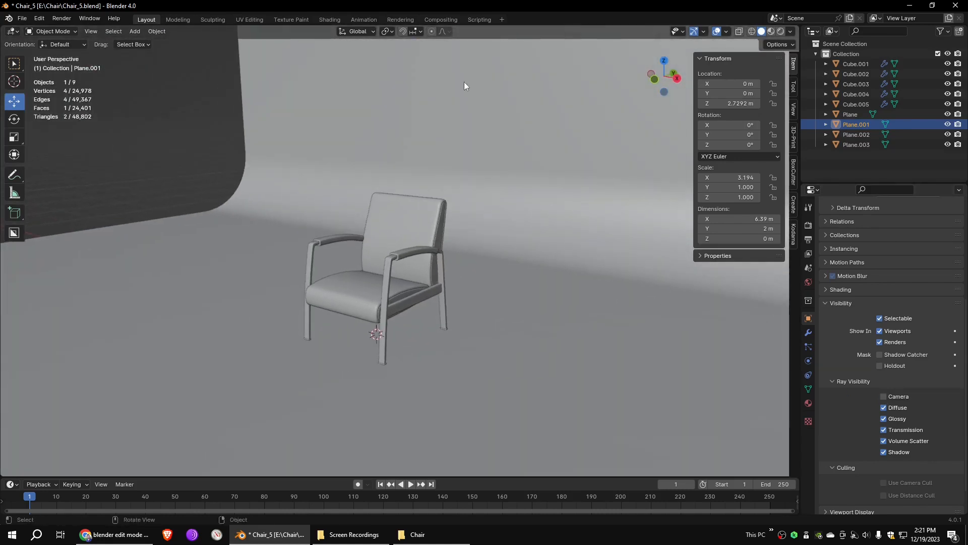
pyautogui.click(135, 31)
pyautogui.click(161, 188)
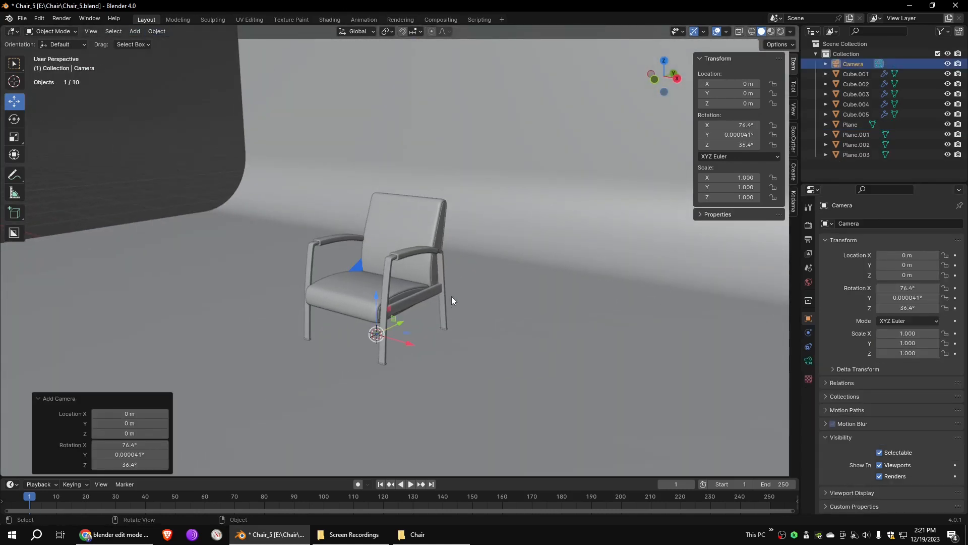
pyautogui.hotkey('shift', 'z')
pyautogui.click(91, 31)
pyautogui.moveTo(189, 150)
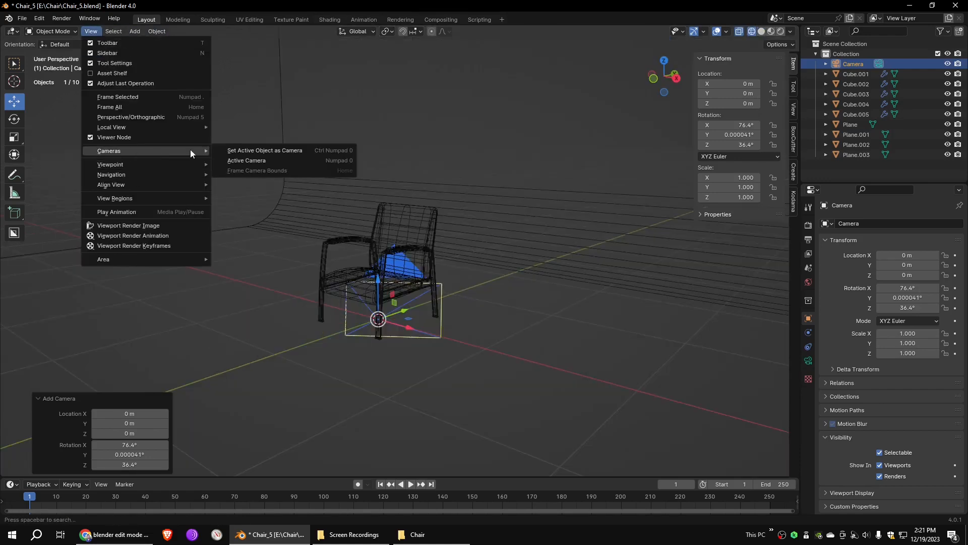
pyautogui.click(243, 161)
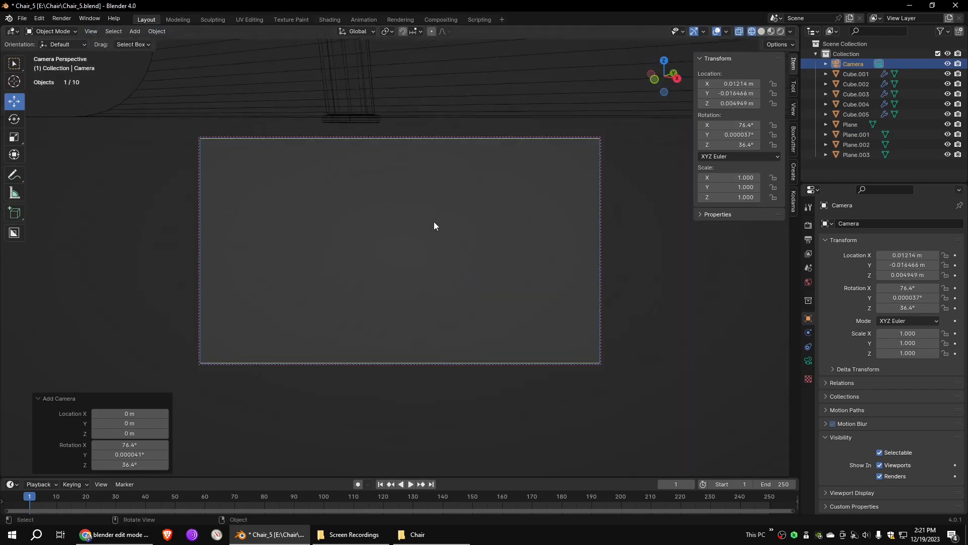
# - Frame the whole chair in the camera, placing it at about X 1.286, Y -2.7605, Z 1.2938 m with 73.2° X and 24° Z rotation
pyautogui.keyDown('shift'); pyautogui.moveTo(456, 203); pyautogui.dragTo(454, 243, button='middle'); pyautogui.keyUp('shift')
pyautogui.keyDown('shift'); pyautogui.moveTo(453, 246); pyautogui.dragTo(469, 255, button='right'); pyautogui.keyUp('shift')
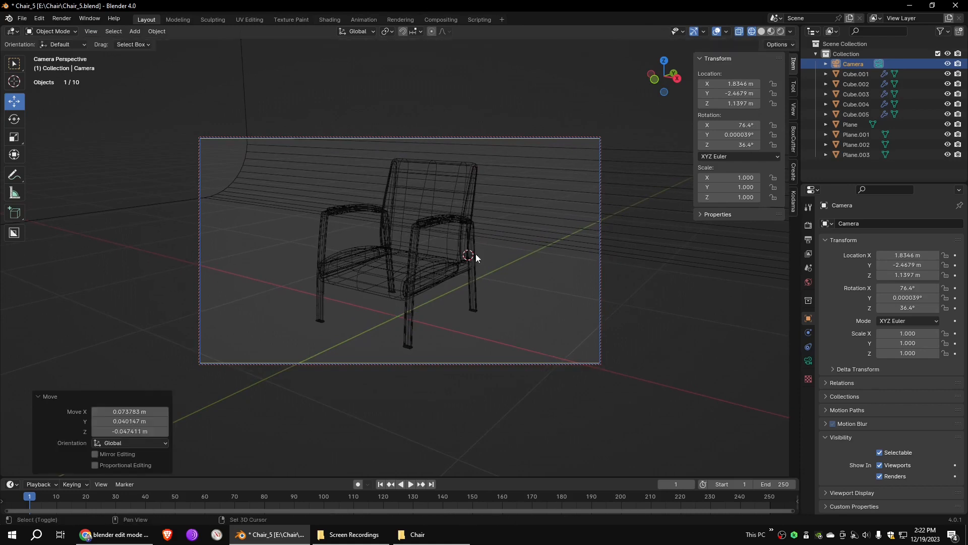
pyautogui.moveTo(540, 275); pyautogui.dragTo(472, 222, button='middle')
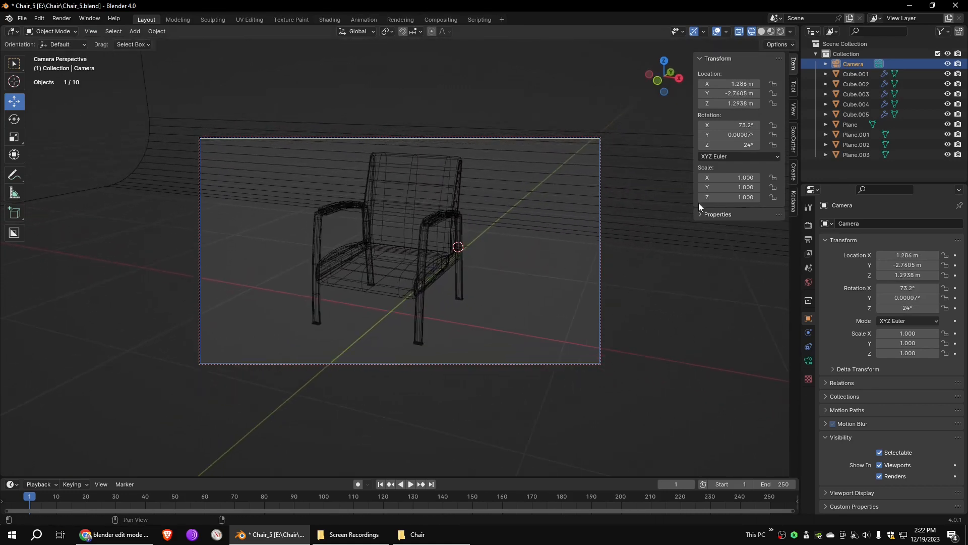
# - Set the scene to render with Cycles using GPU Compute as the device
pyautogui.click(809, 225)
pyautogui.click(897, 252)
pyautogui.click(896, 265)
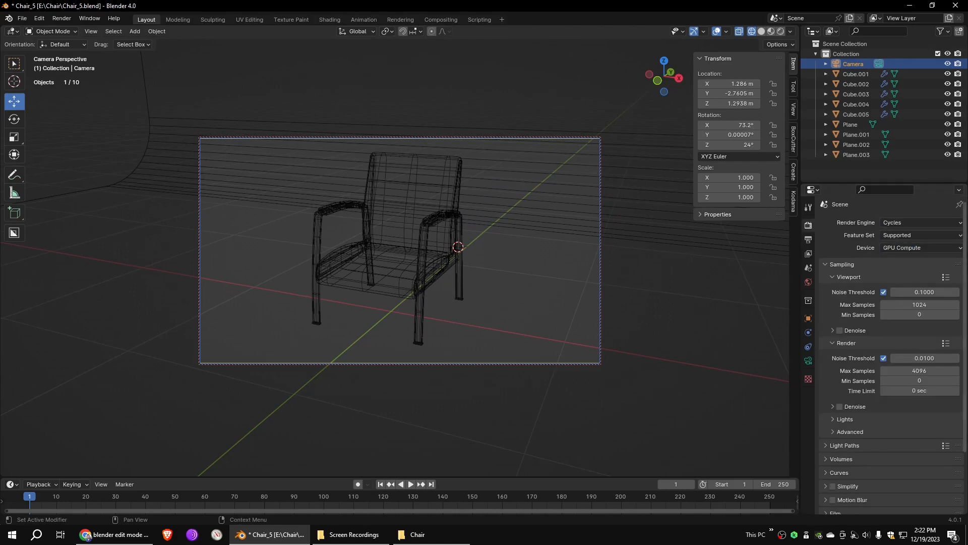
# - Examine the Cycles render settings for light paths, film and performance, including memory tiling
pyautogui.scroll(-4, 836, 378)
pyautogui.click(835, 373)
pyautogui.scroll(-8, 845, 389)
pyautogui.click(837, 438)
pyautogui.scroll(-4, 904, 449)
pyautogui.click(903, 453)
pyautogui.scroll(-4, 913, 456)
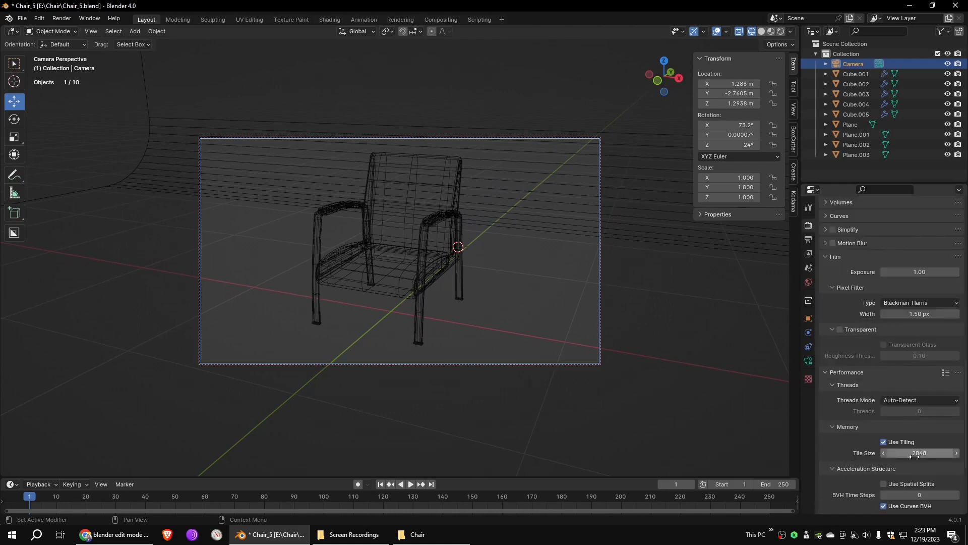
pyautogui.scroll(15, 899, 213)
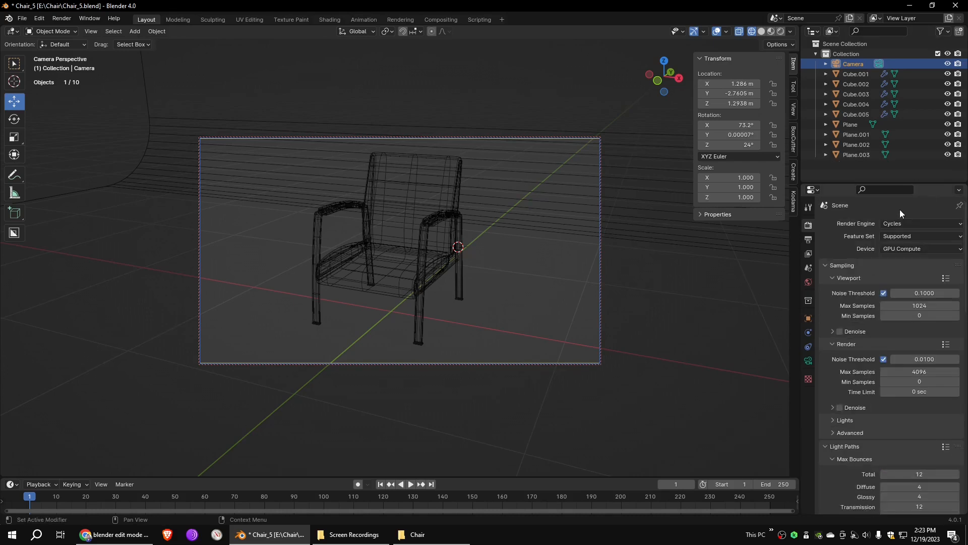
# - Preview the camera view in rendered shading and render the final still image of the chair
pyautogui.click(781, 31)
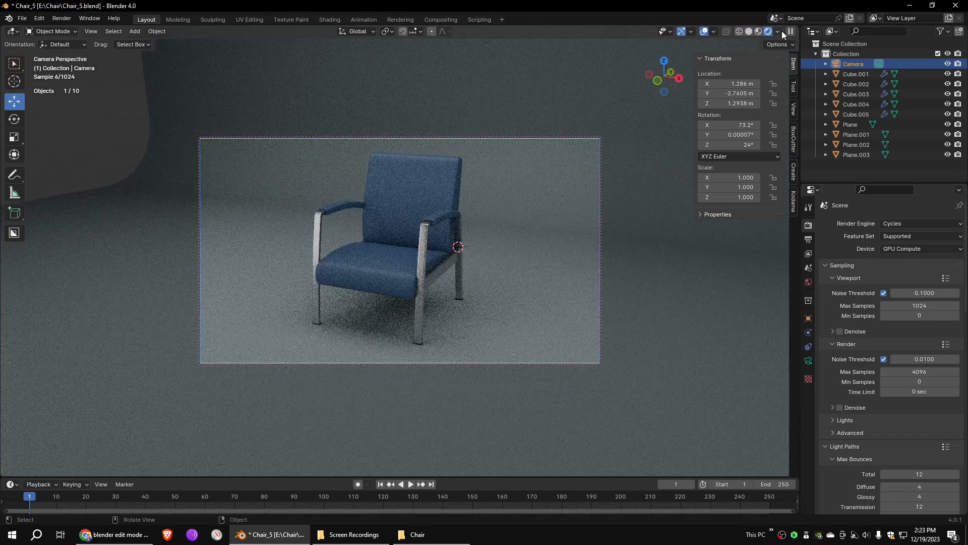
pyautogui.click(749, 32)
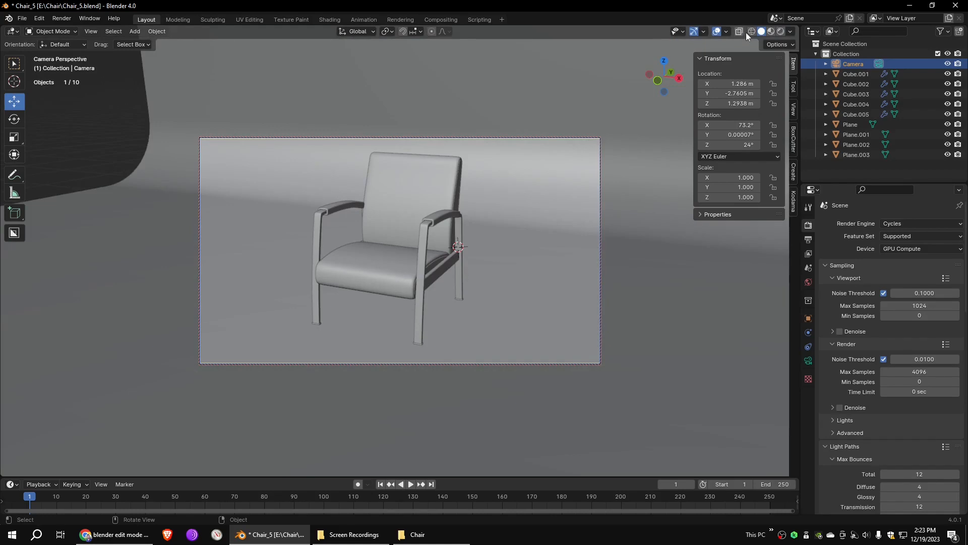
pyautogui.click(61, 19)
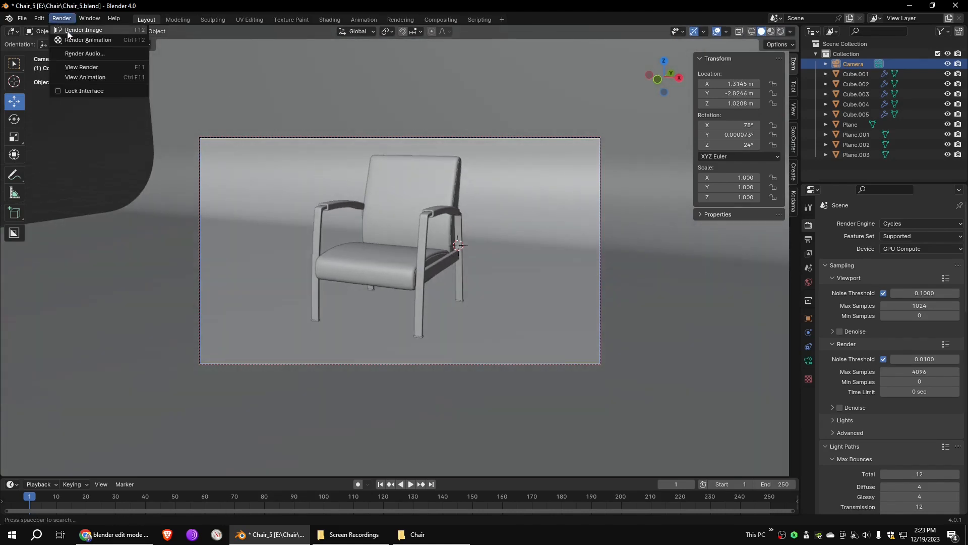
pyautogui.click(68, 32)
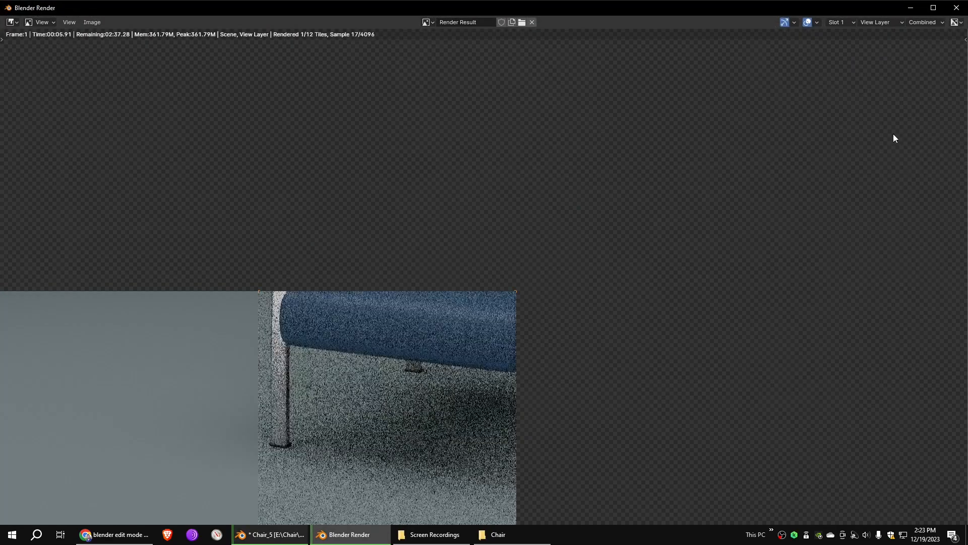
pyautogui.scroll(-4, 888, 139)
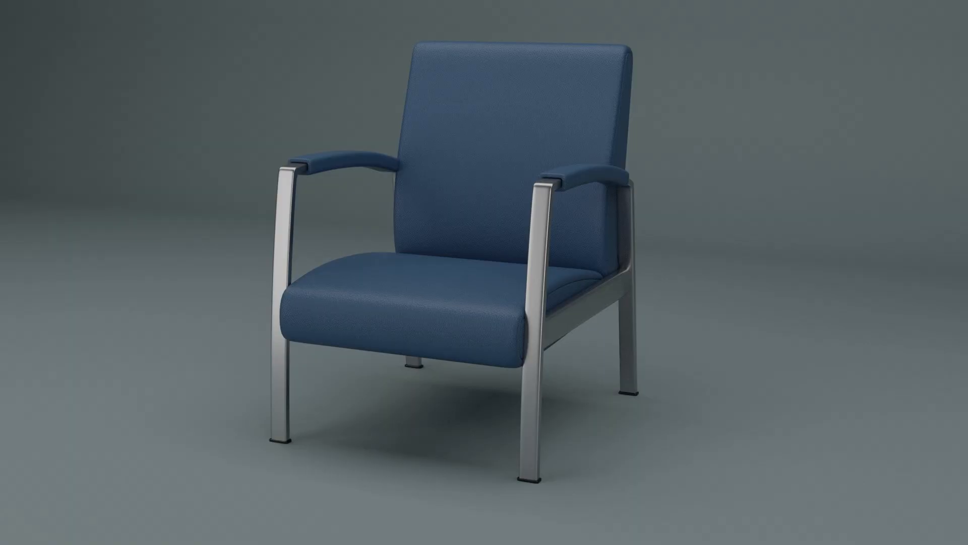